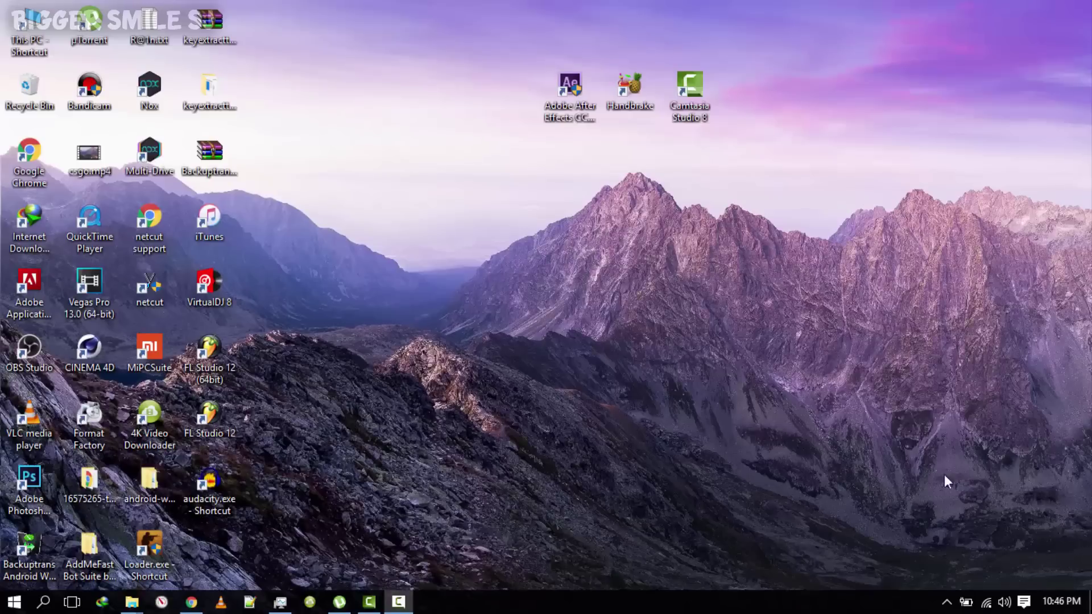
pyautogui.moveTo(536, 46); pyautogui.dragTo(709, 165)
pyautogui.click(595, 113)
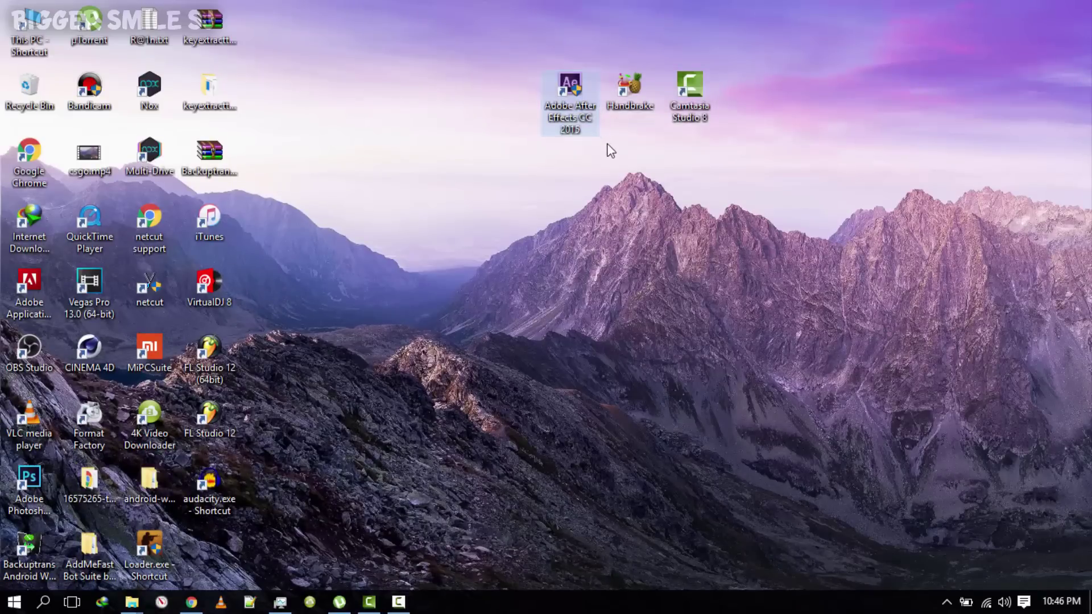
pyautogui.click(644, 94)
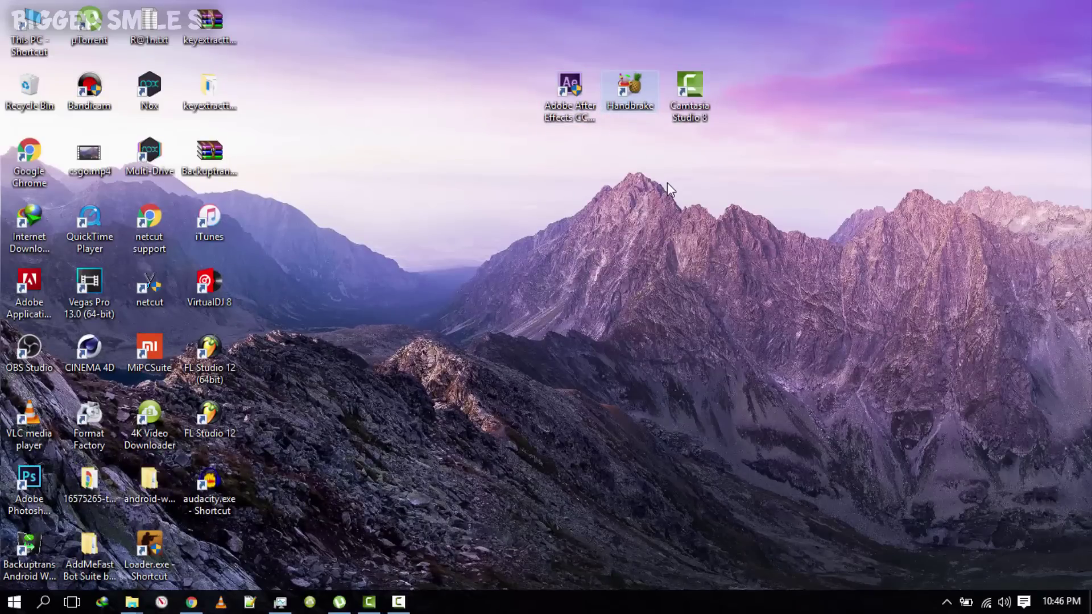
pyautogui.click(677, 114)
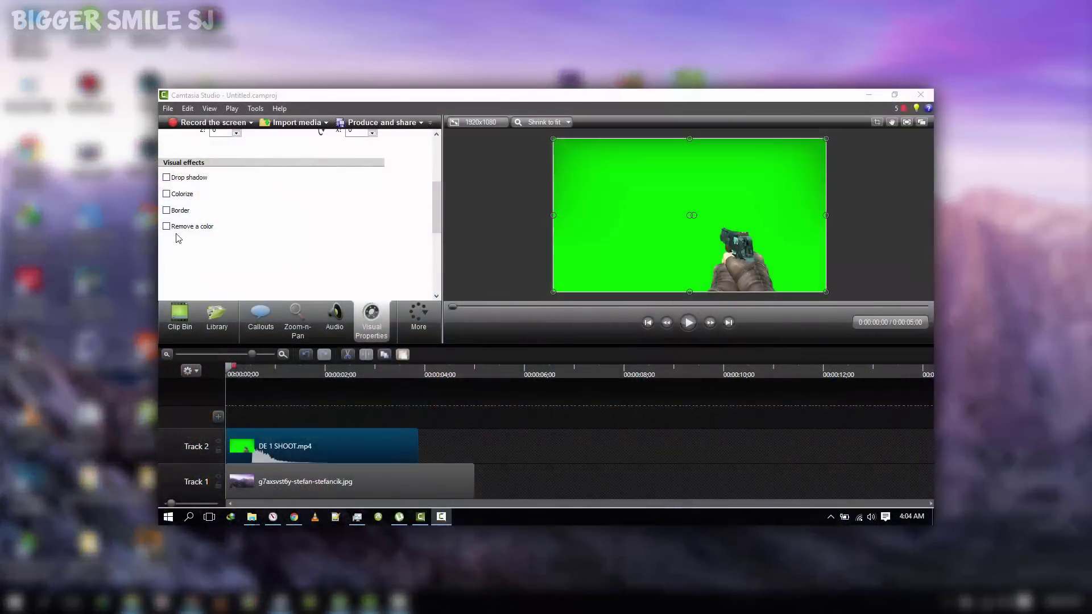
# Remove the green background colour from the DE 1 SHOOT.mp4 clip by sampling it in the preview, and play the result.
pyautogui.click(166, 227)
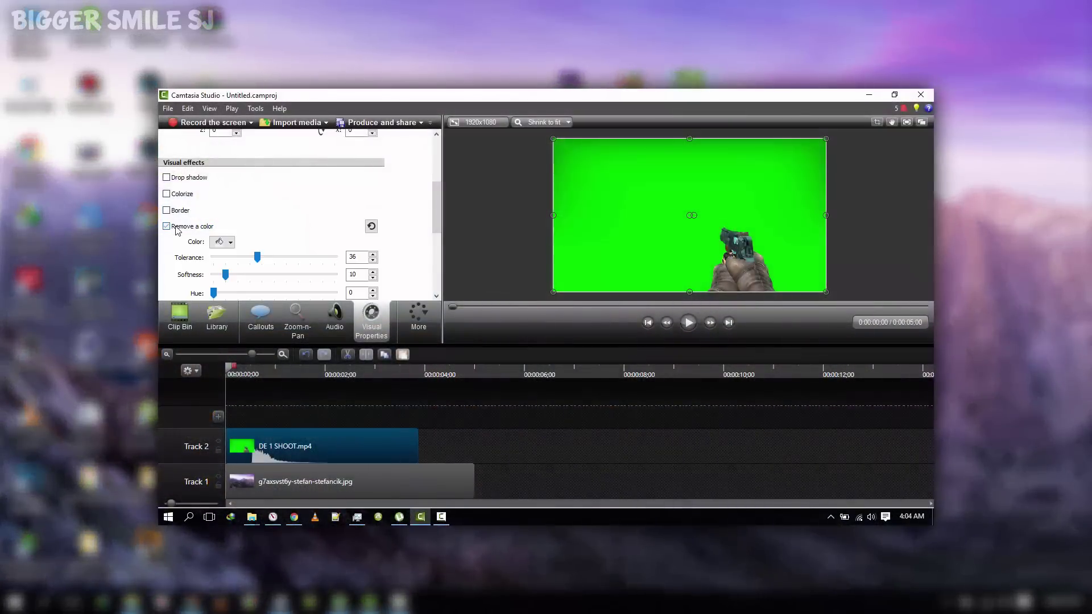
pyautogui.click(229, 243)
pyautogui.click(231, 325)
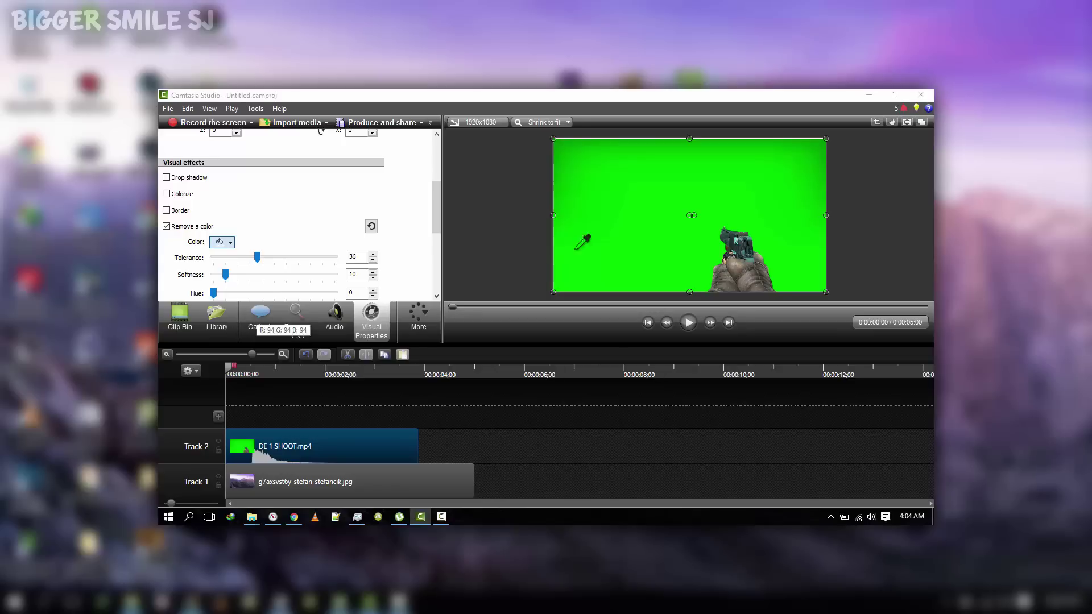
pyautogui.click(626, 232)
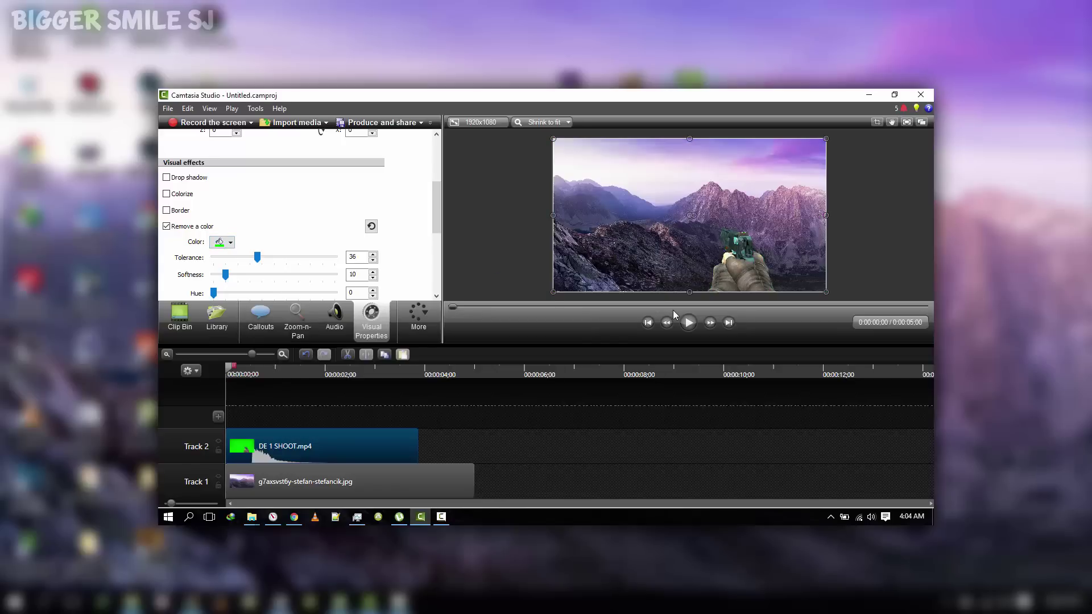
pyautogui.click(689, 323)
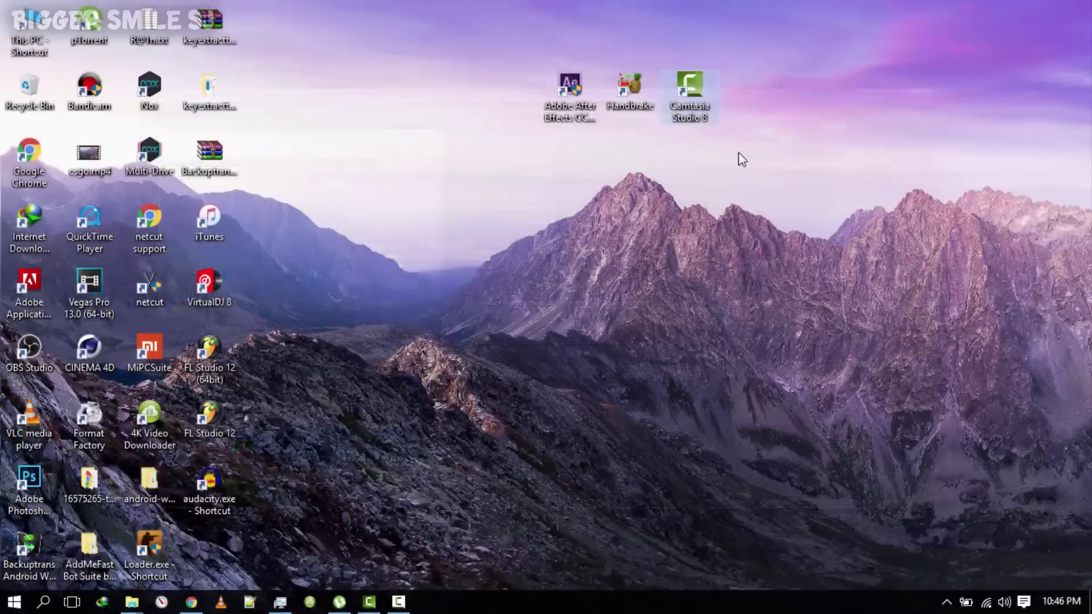
pyautogui.rightClick(640, 251)
pyautogui.click(678, 295)
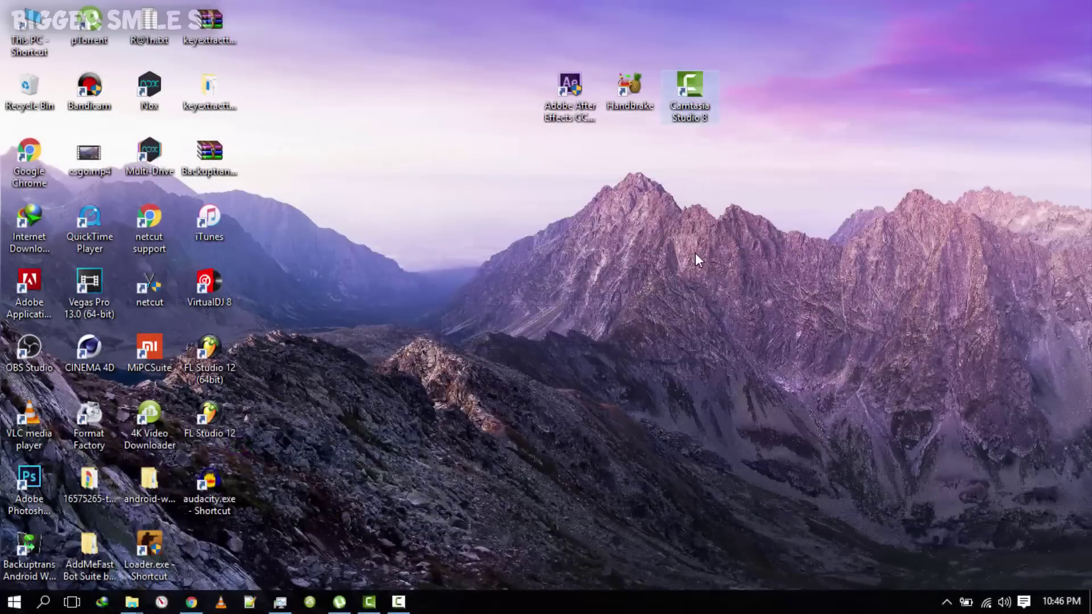
# Switch to Chrome and review the Clean Social Media Lower Thirds Pack page, playing part of its preview video.
pyautogui.click(191, 602)
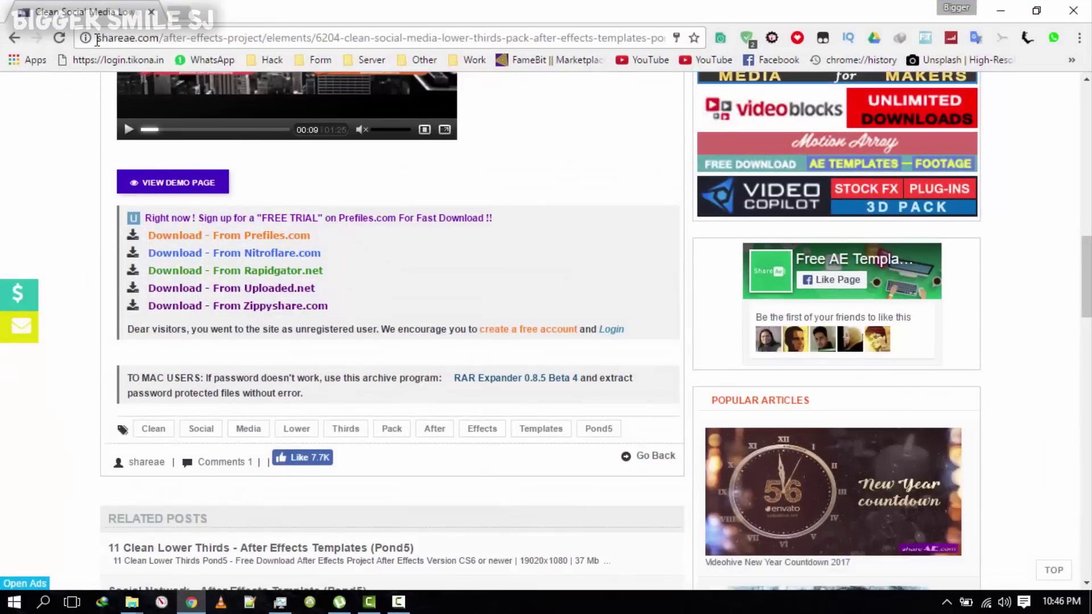
pyautogui.scroll(15, 87, 142)
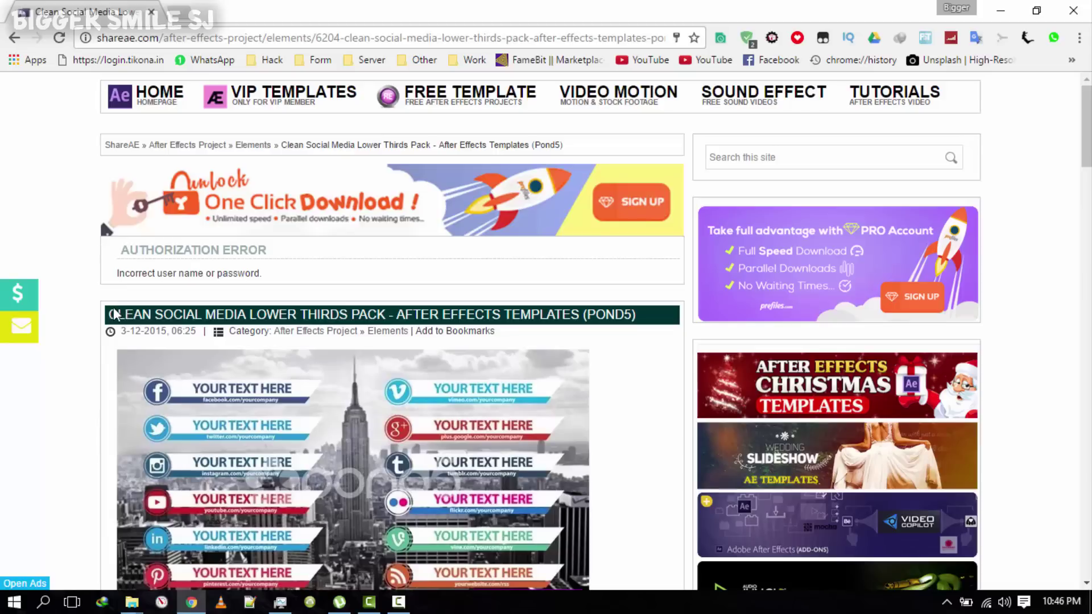
pyautogui.moveTo(111, 315); pyautogui.dragTo(389, 315)
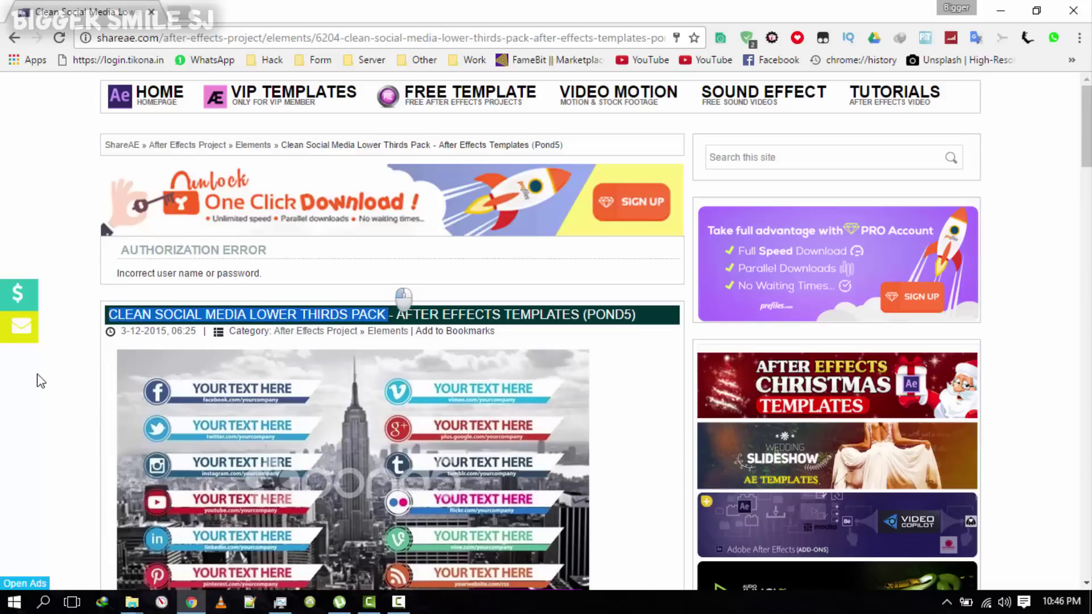
pyautogui.scroll(-8, 78, 379)
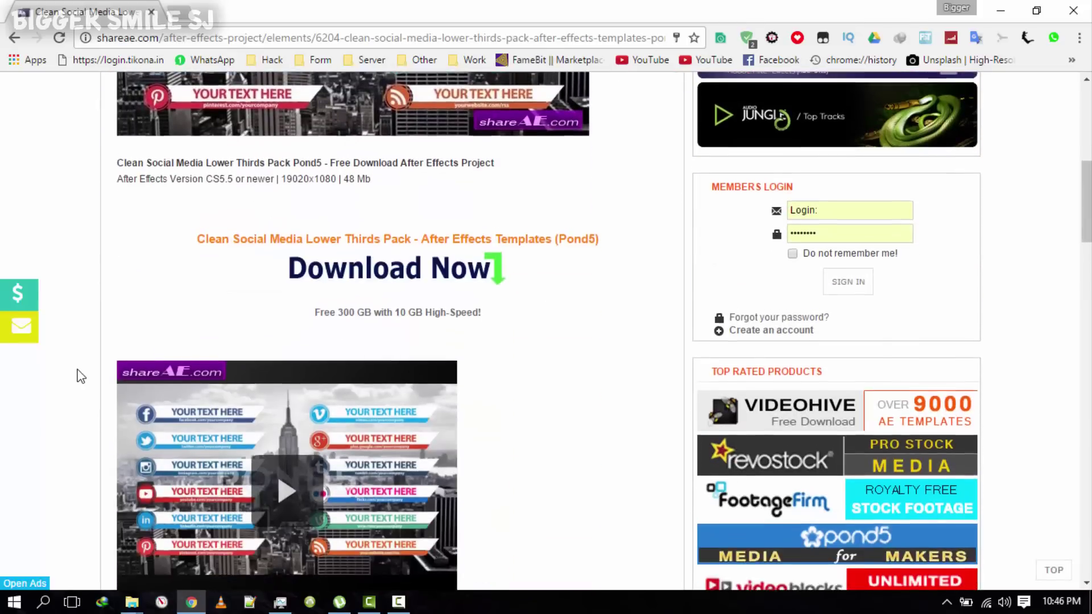
pyautogui.scroll(-3, 80, 376)
pyautogui.click(304, 333)
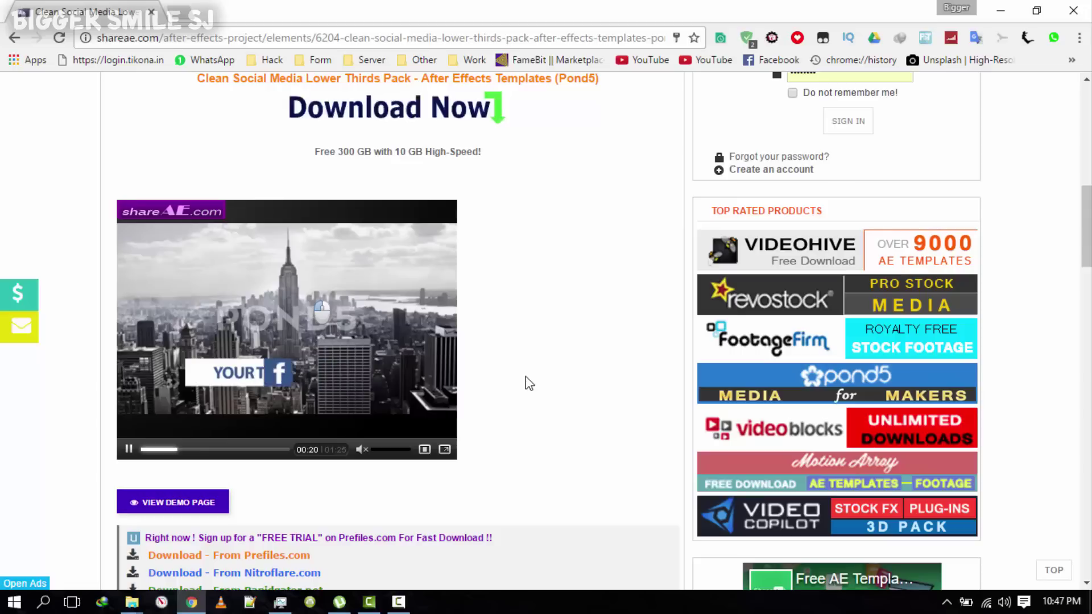
pyautogui.click(261, 297)
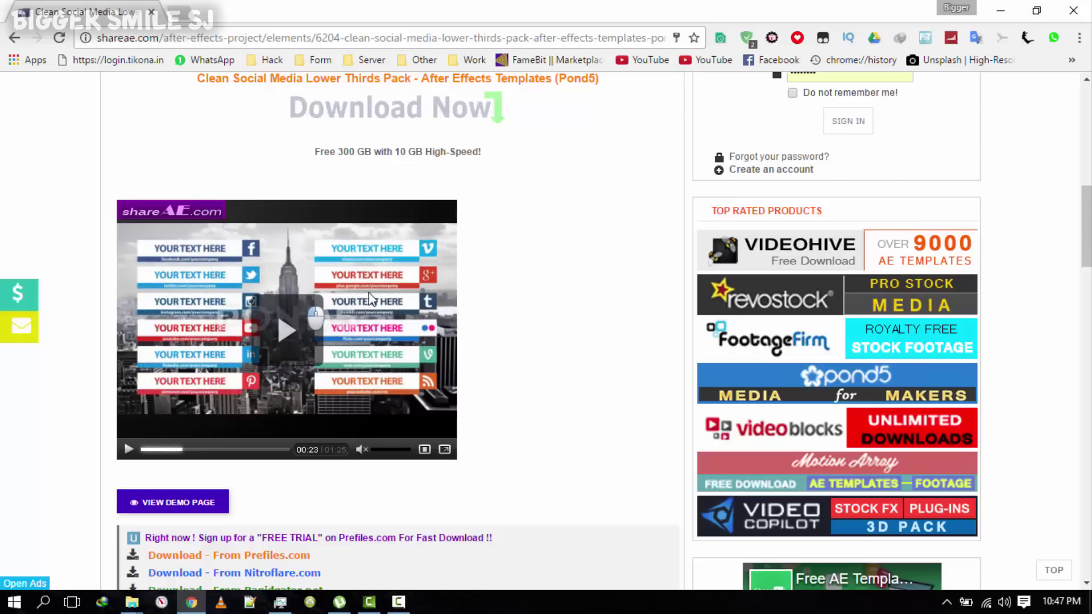
# Follow the template's Zippyshare download link and start the "I'm not a robot" check.
pyautogui.scroll(-1, 577, 361)
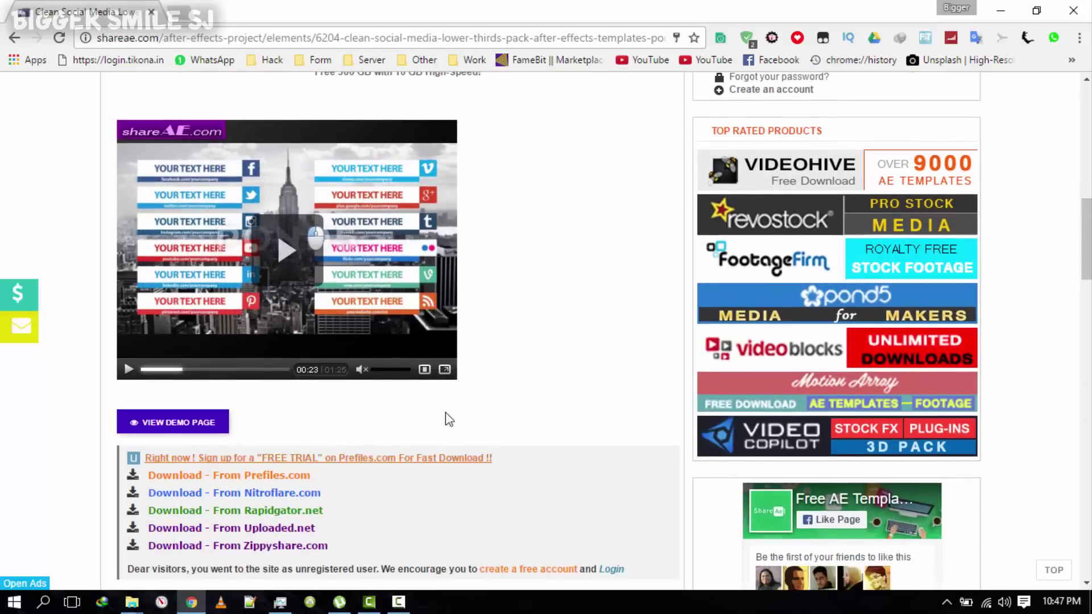
pyautogui.scroll(-1, 537, 398)
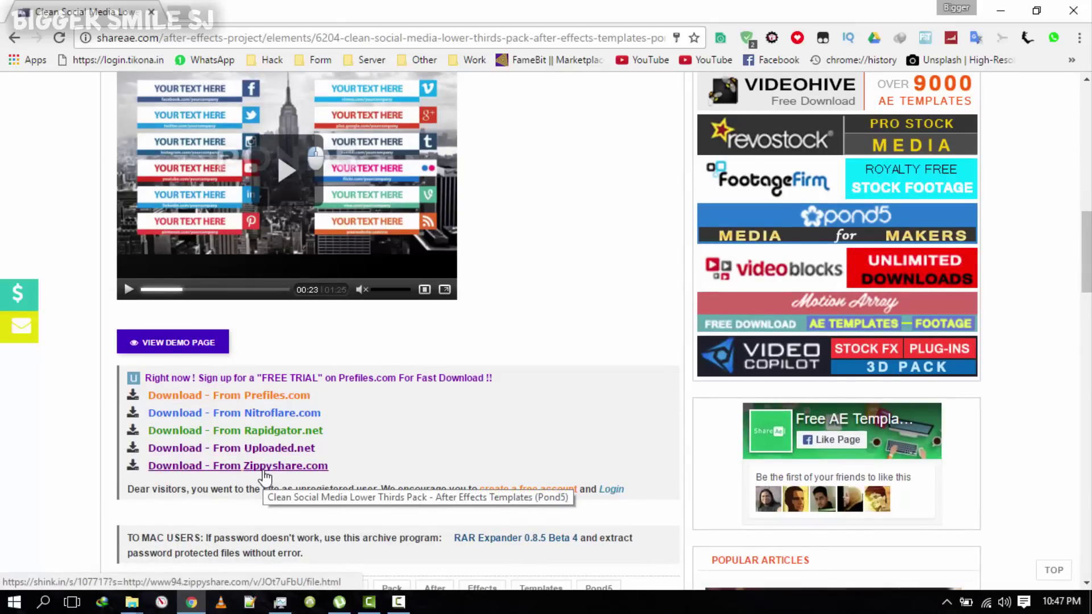
pyautogui.click(265, 477)
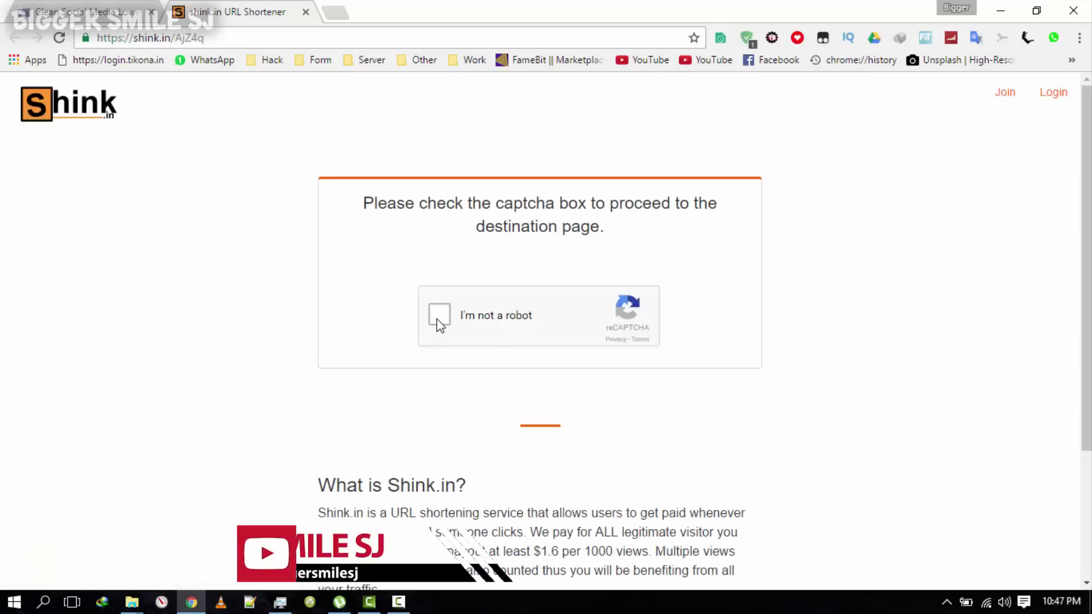
pyautogui.click(439, 315)
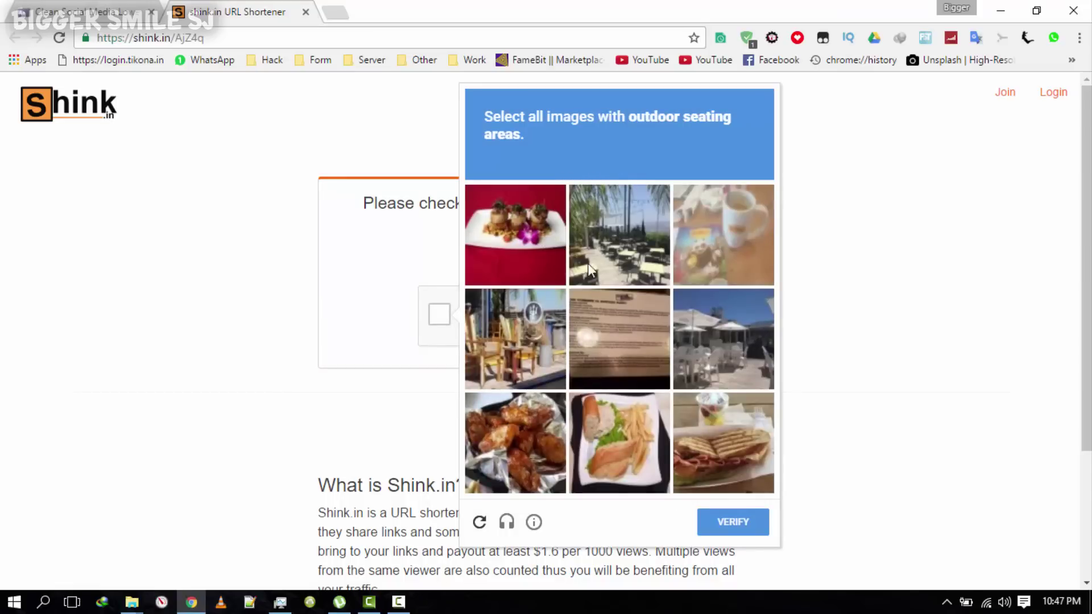
pyautogui.click(534, 327)
pyautogui.click(613, 281)
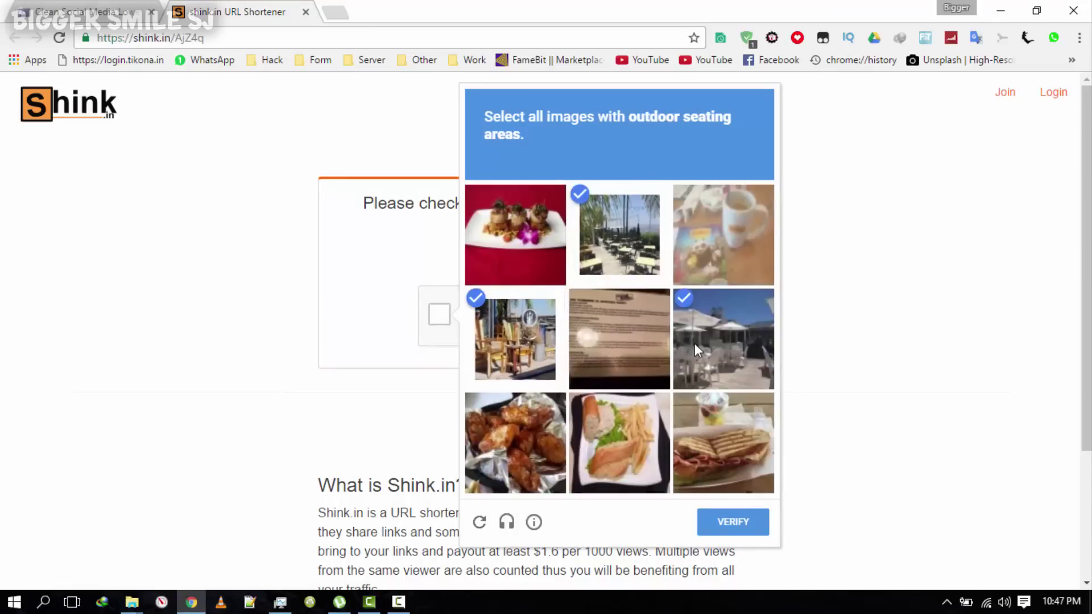
pyautogui.click(620, 440)
pyautogui.click(480, 522)
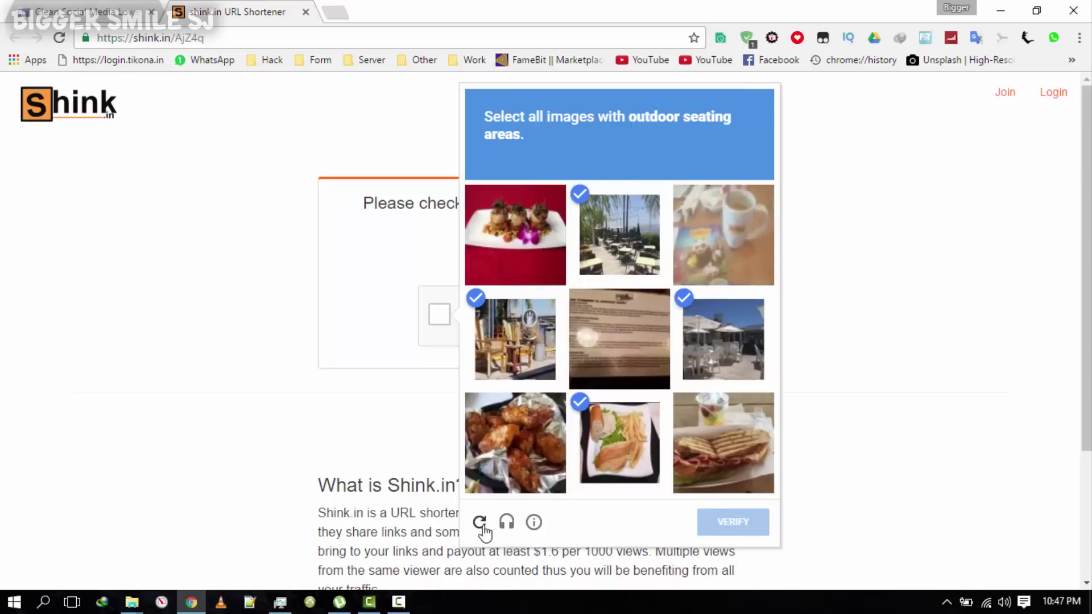
# Solve the captcha by selecting the four store front images, and continue through Get Link to the Zippyshare file page.
pyautogui.click(674, 227)
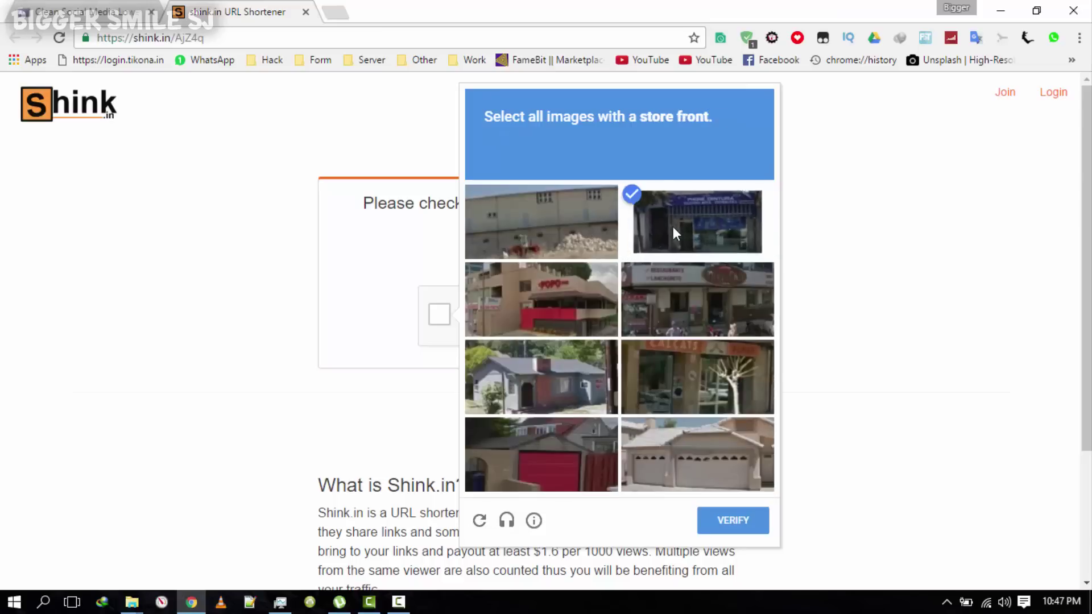
pyautogui.click(675, 371)
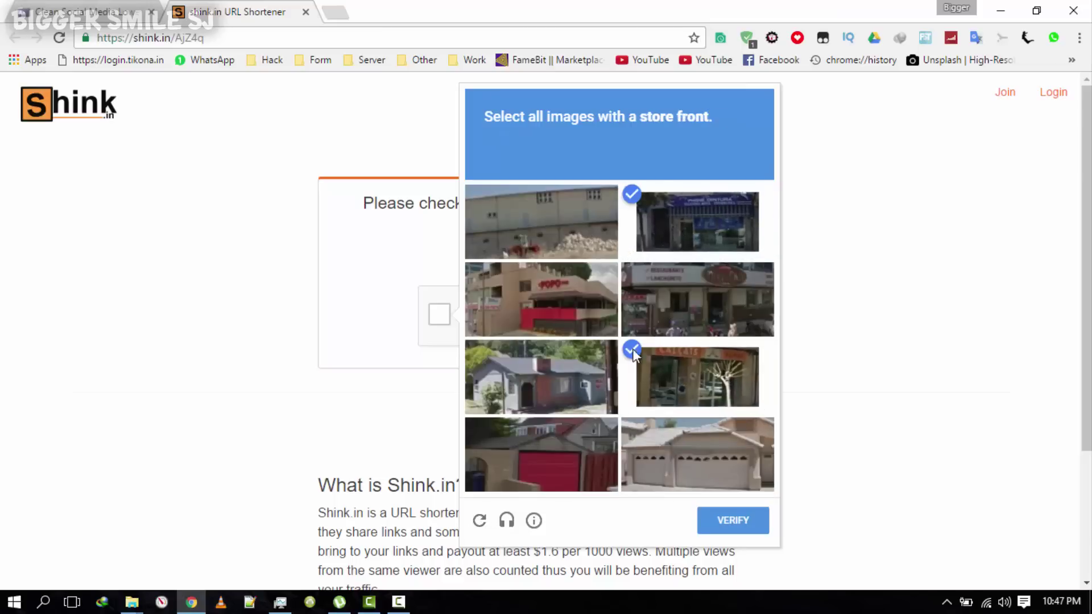
pyautogui.click(690, 298)
pyautogui.click(569, 301)
pyautogui.click(709, 526)
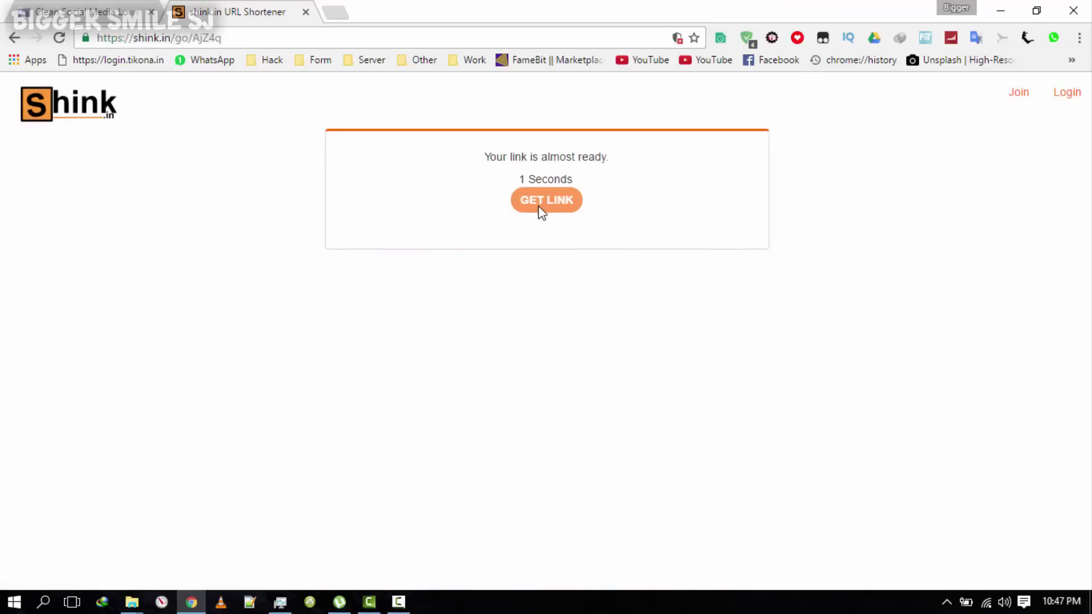
pyautogui.click(551, 210)
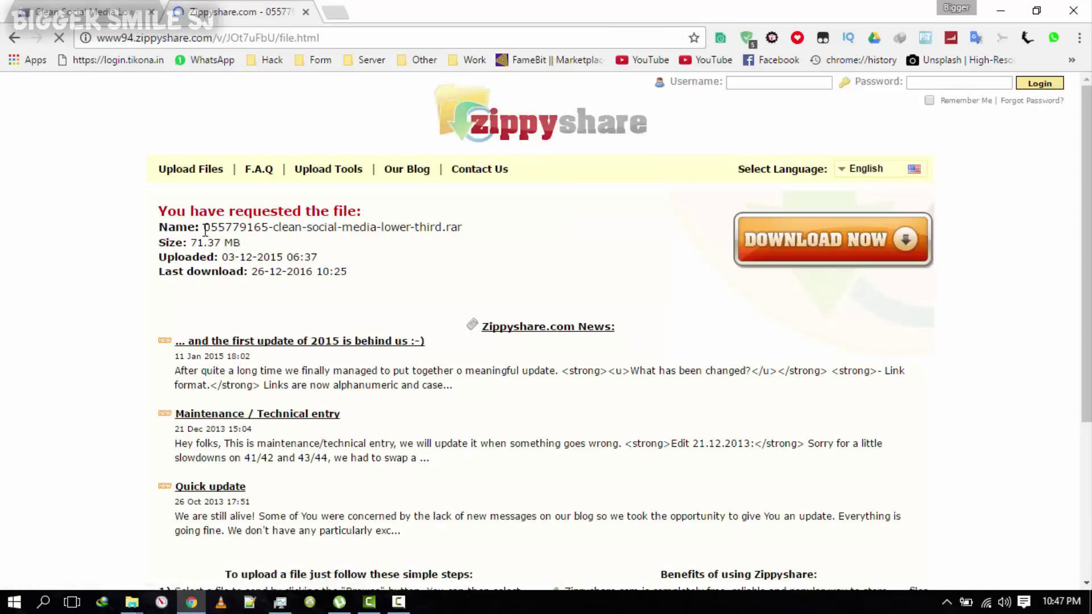
# Switch to File Explorer, open the Shareae folder on Local Disk (D:), and place its window over the download page.
pyautogui.moveTo(132, 602)
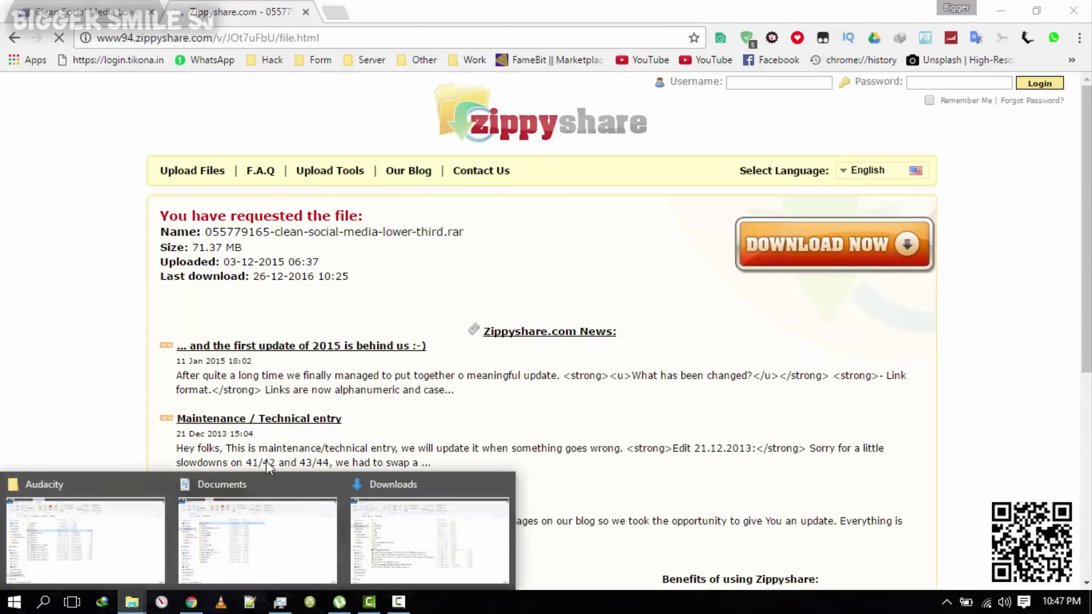
pyautogui.click(332, 488)
pyautogui.click(322, 485)
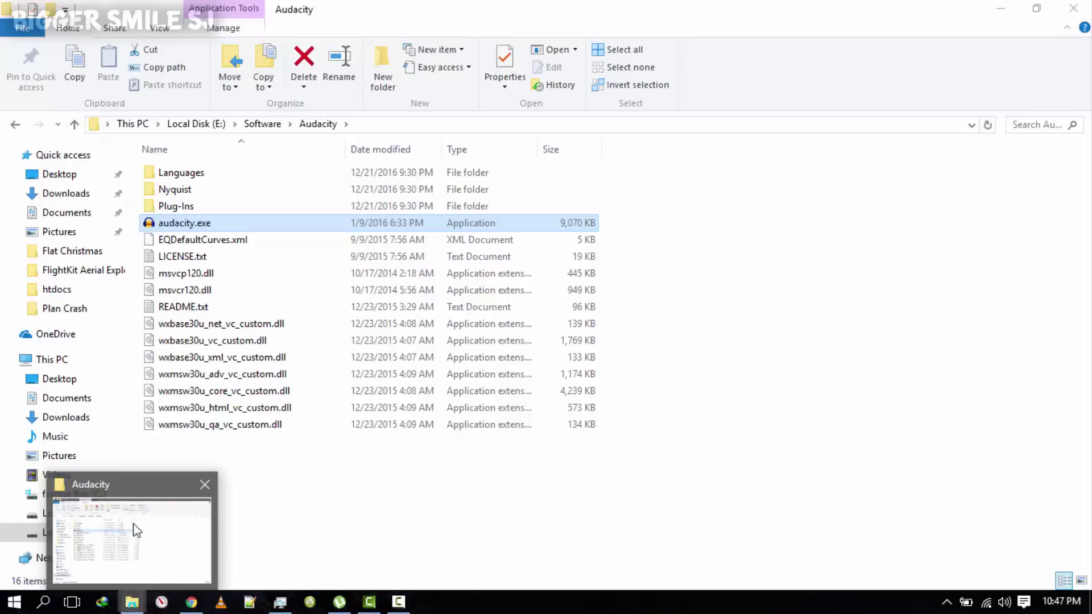
pyautogui.click(136, 529)
pyautogui.click(116, 512)
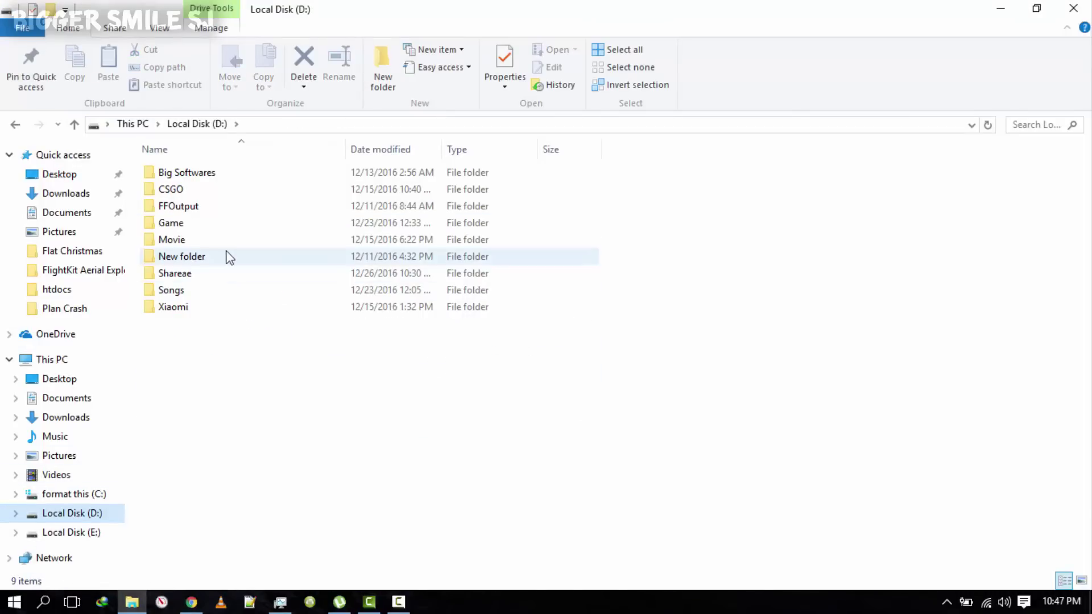
pyautogui.doubleClick(213, 277)
pyautogui.moveTo(360, 19); pyautogui.dragTo(622, 54)
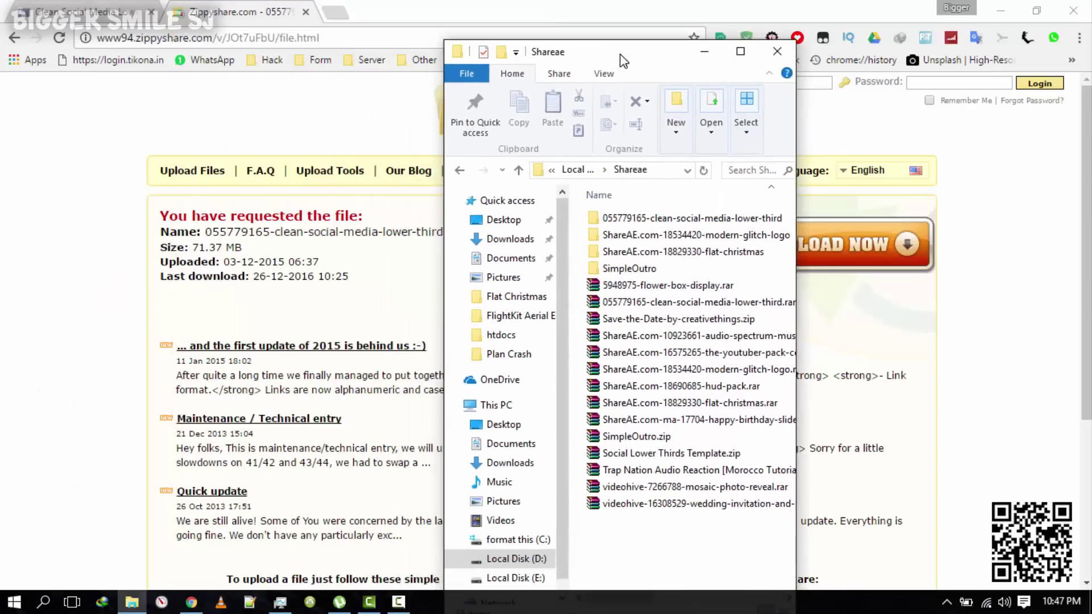
# Delete the existing 055779165-clean-social-media-lower-third folder and extract 055779165-clean-social-media-lower-third.rar to a folder of the same name.
pyautogui.click(623, 217)
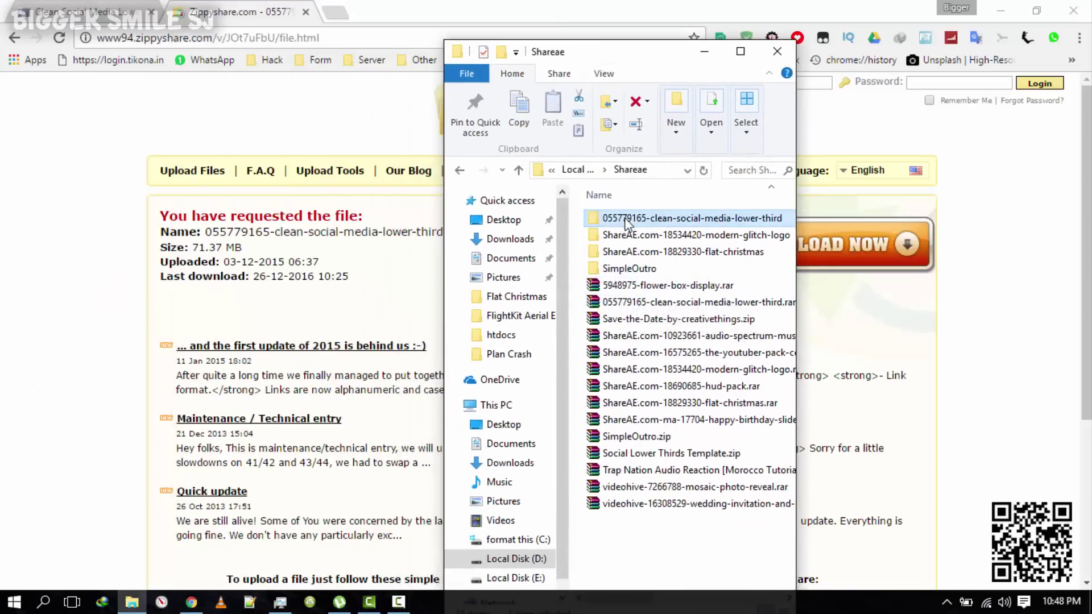
pyautogui.press('Delete')
pyautogui.click(619, 285)
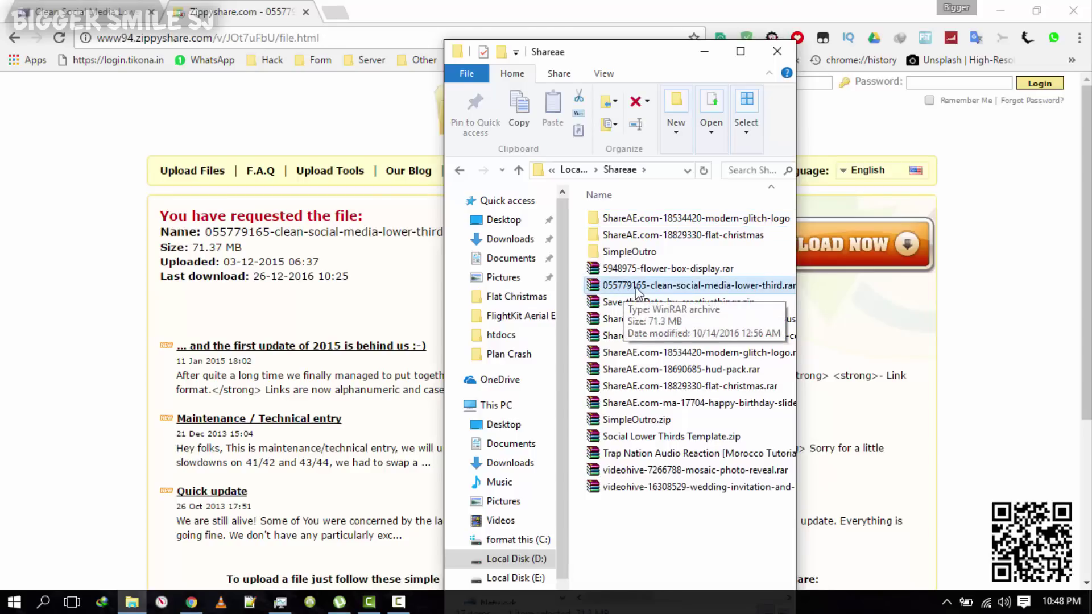
pyautogui.click(740, 51)
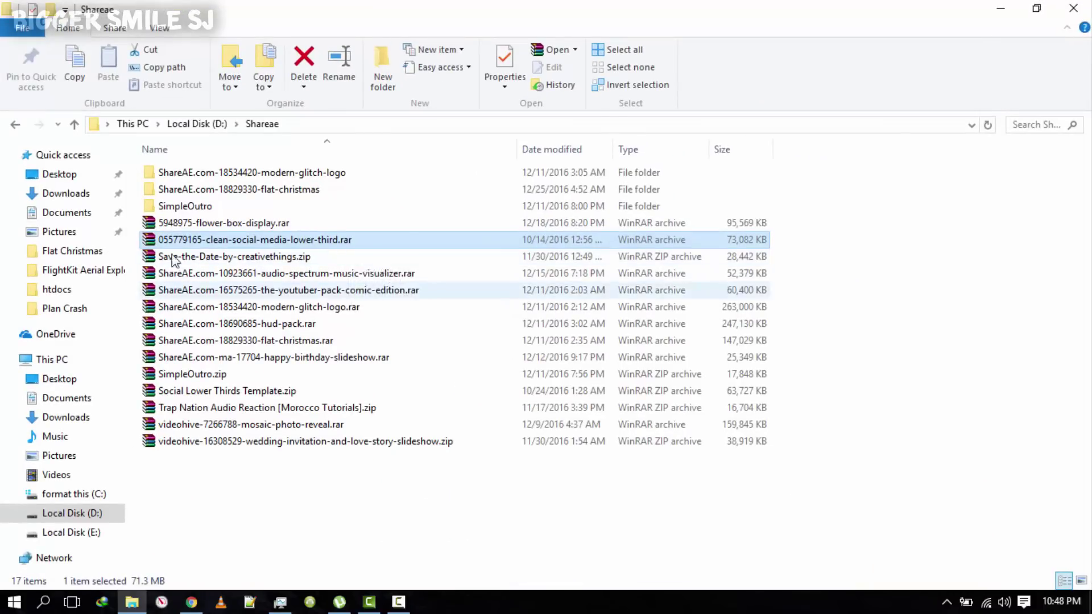
pyautogui.rightClick(197, 244)
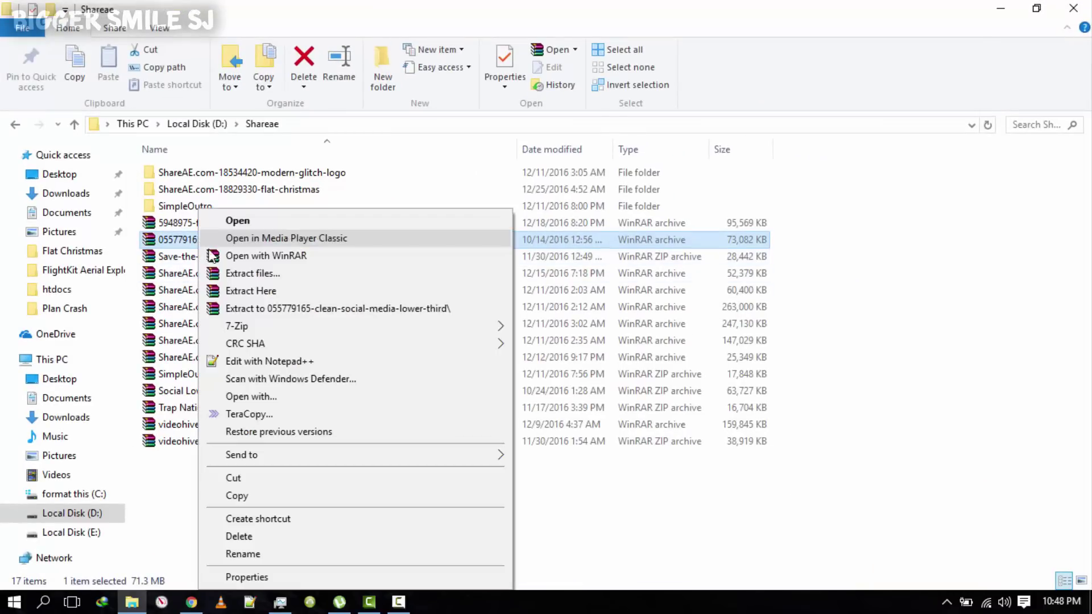
pyautogui.click(250, 310)
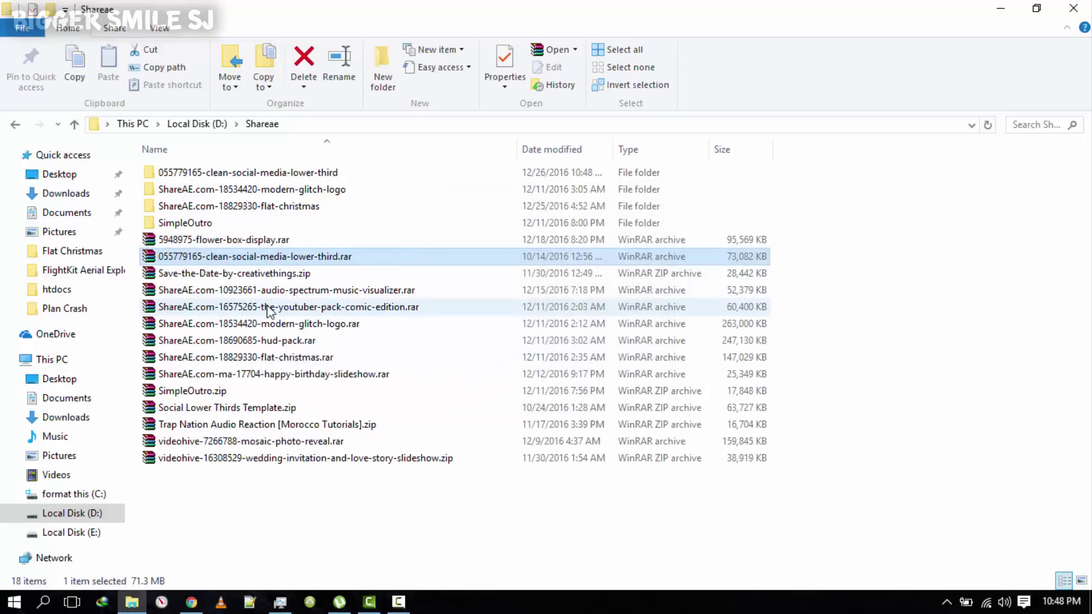
# Open the extracted 055779165-clean-social-media-lower-third folder and go down to its Clean Social Media Lower Thirds Pack subfolder.
pyautogui.doubleClick(276, 176)
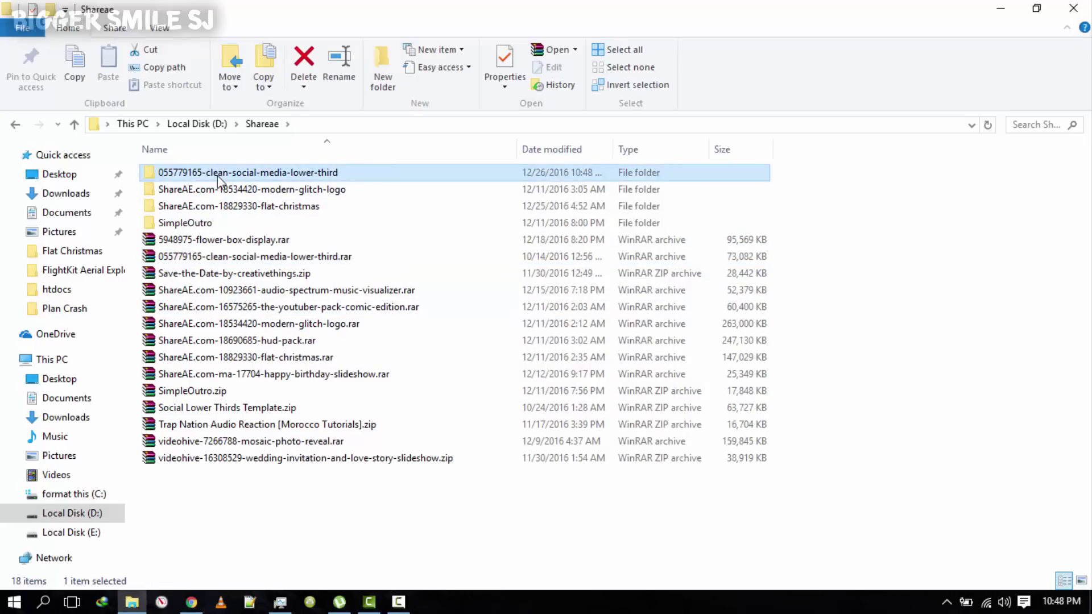
pyautogui.doubleClick(217, 175)
pyautogui.doubleClick(217, 175)
pyautogui.click(292, 221)
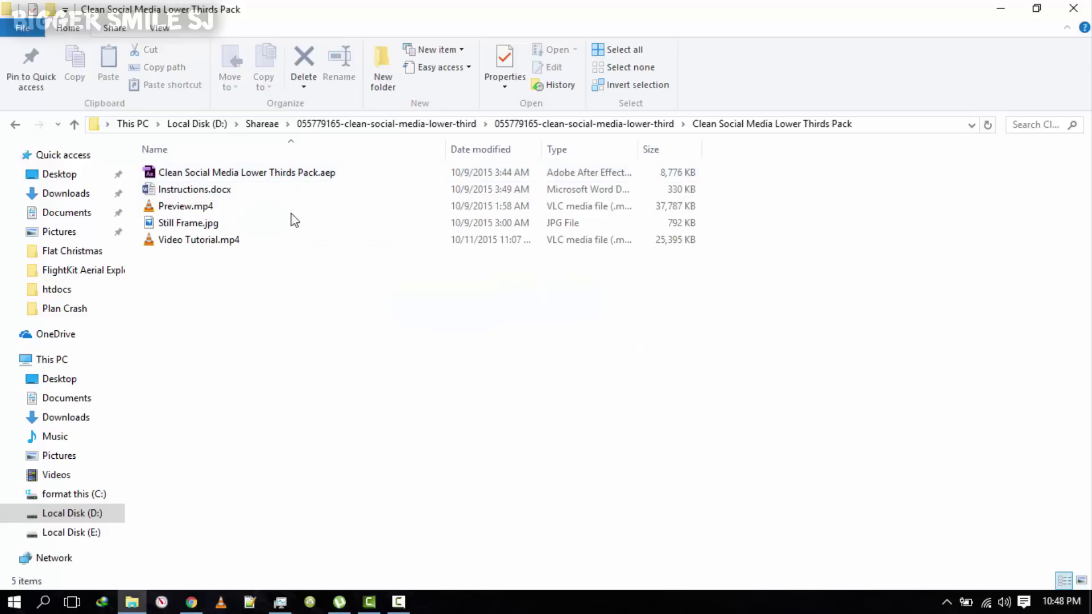
# Open Clean Social Media Lower Thirds Pack.aep in After Effects, clear the other windows away, and accept the project conversion.
pyautogui.moveTo(770, 169); pyautogui.dragTo(345, 287)
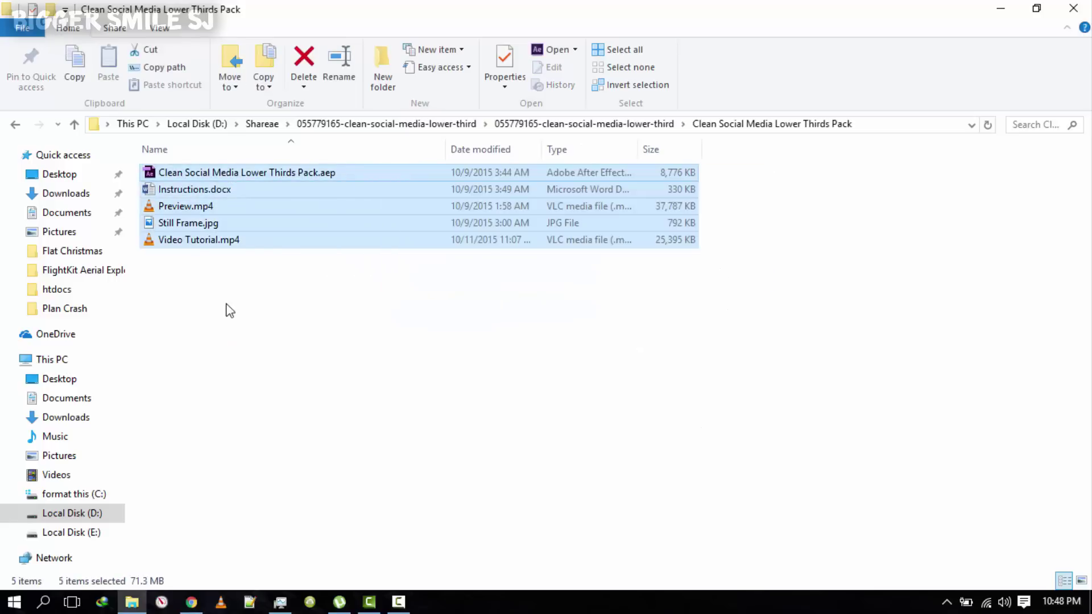
pyautogui.click(173, 207)
pyautogui.click(171, 250)
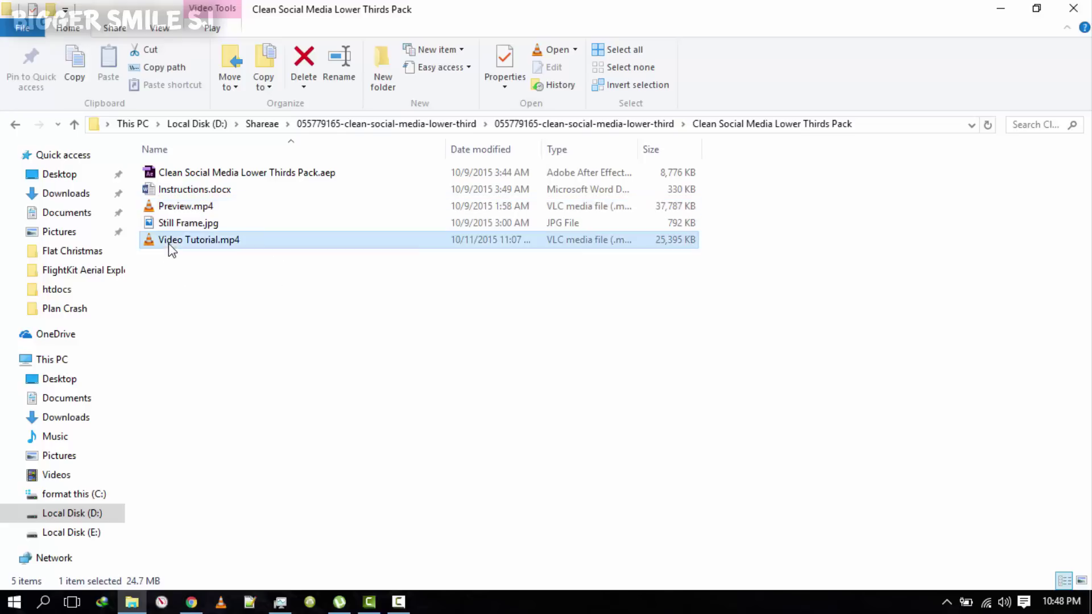
pyautogui.click(201, 175)
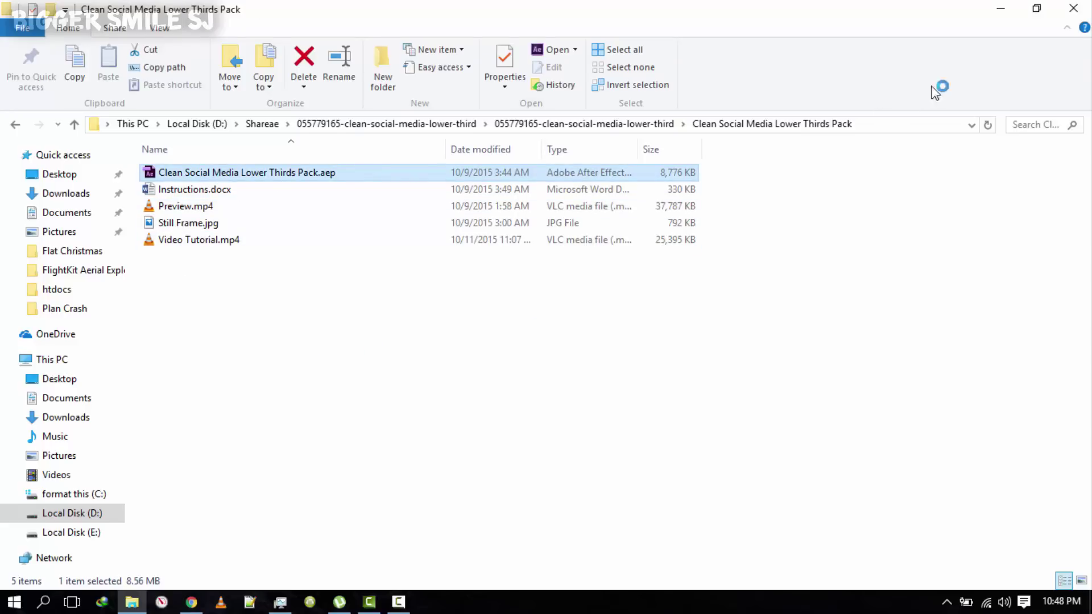
pyautogui.click(1001, 9)
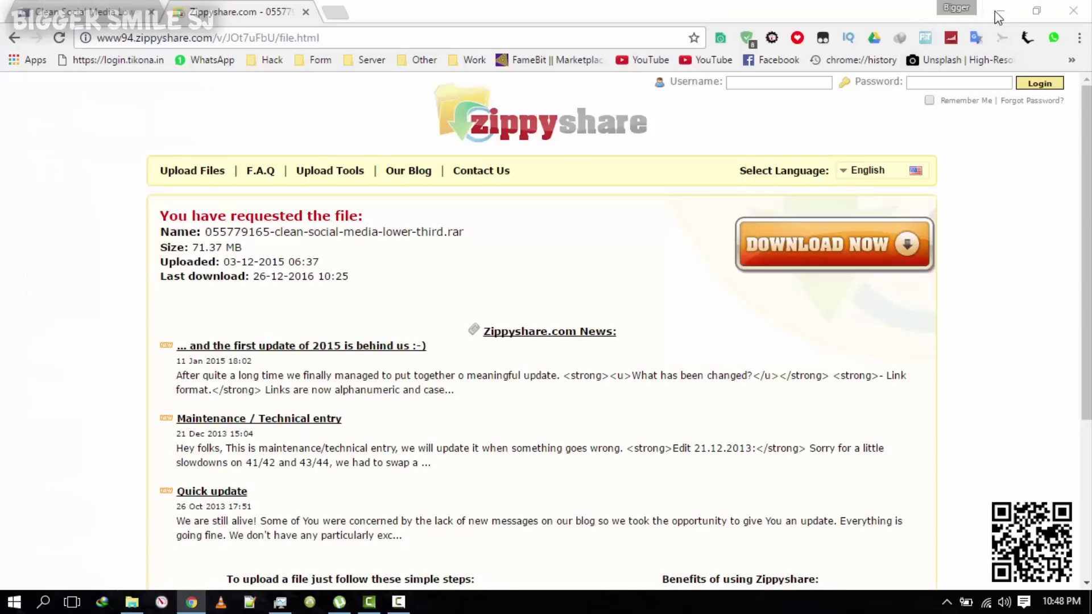
pyautogui.click(1001, 11)
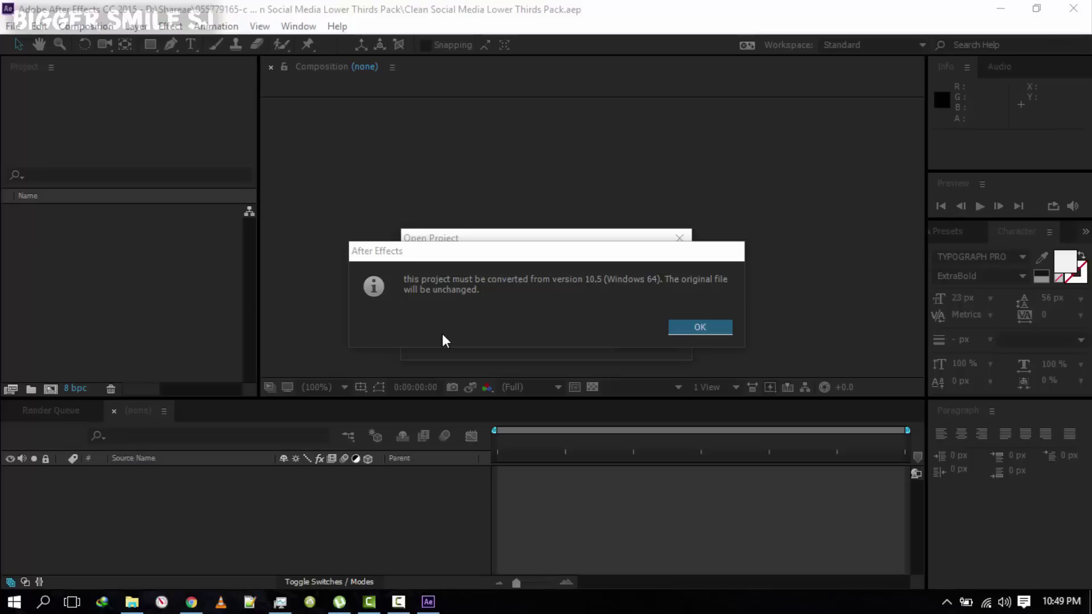
pyautogui.click(682, 327)
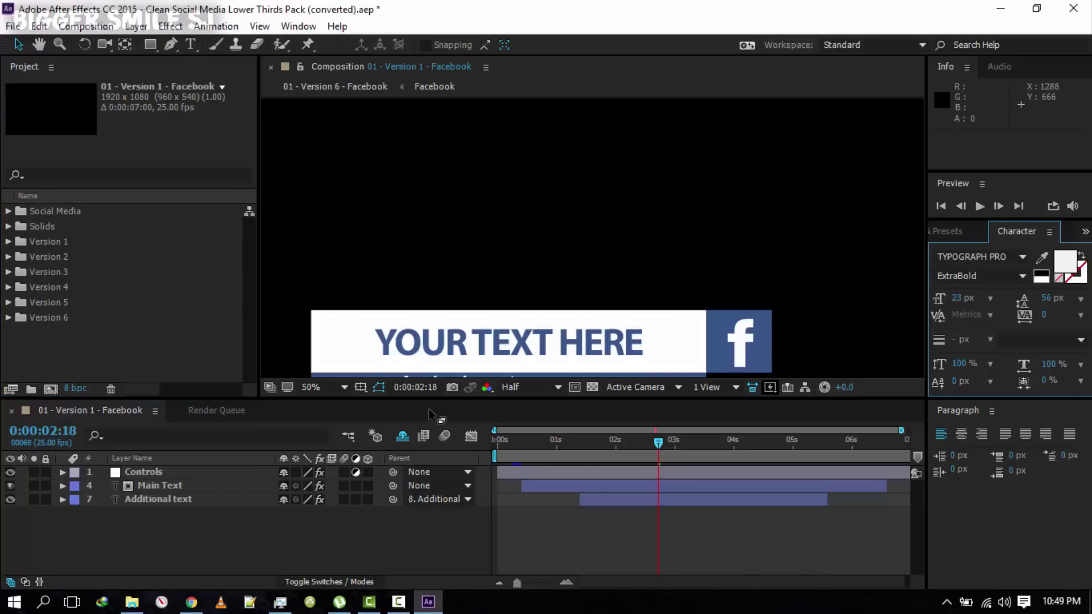
# Fit the 01 - Version 1 - Facebook composition in the viewer at up to 100% and play its animation from the start.
pyautogui.click(536, 442)
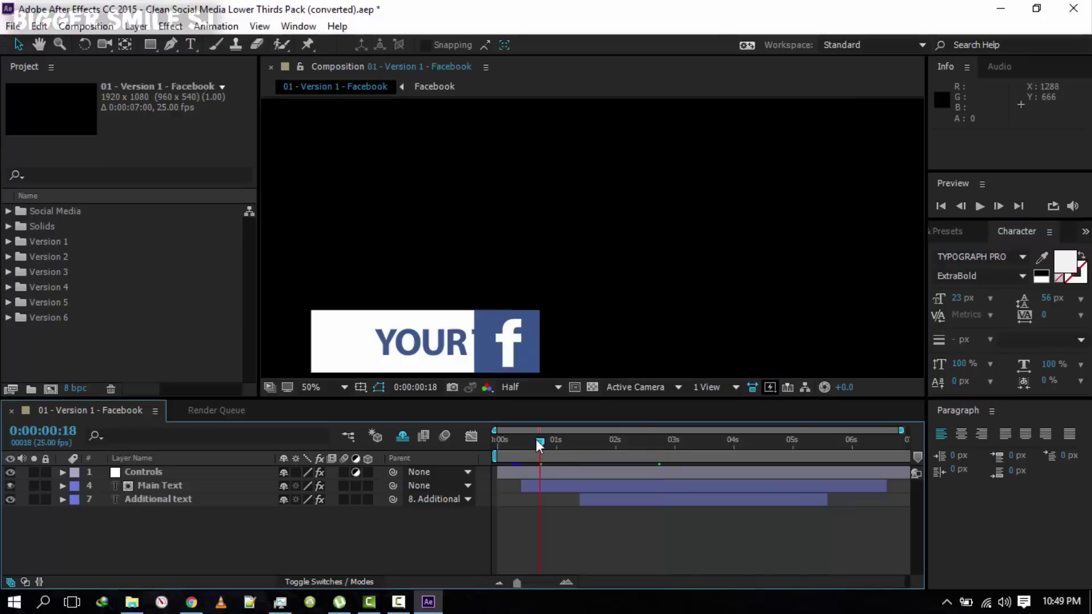
pyautogui.press('Home')
pyautogui.click(342, 387)
pyautogui.click(384, 117)
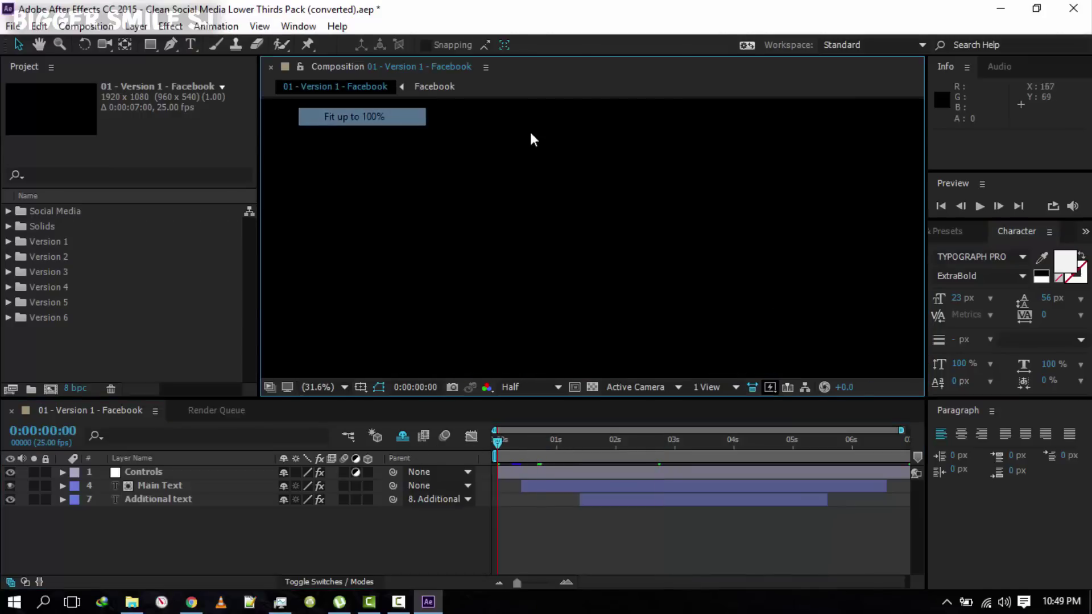
pyautogui.click(979, 206)
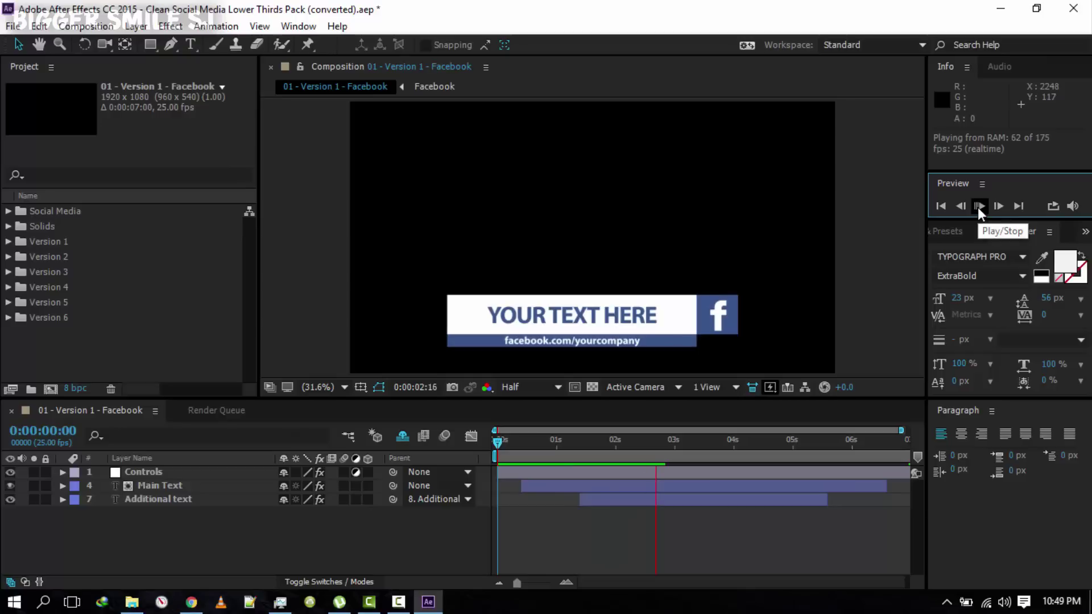
# Open 01 - Version 2 - Facebook from the Version 2 folder, fit it in the viewer, and play its animation.
pyautogui.click(8, 257)
pyautogui.scroll(-1, 67, 258)
pyautogui.click(78, 226)
pyautogui.doubleClick(78, 226)
pyautogui.click(510, 443)
pyautogui.click(334, 387)
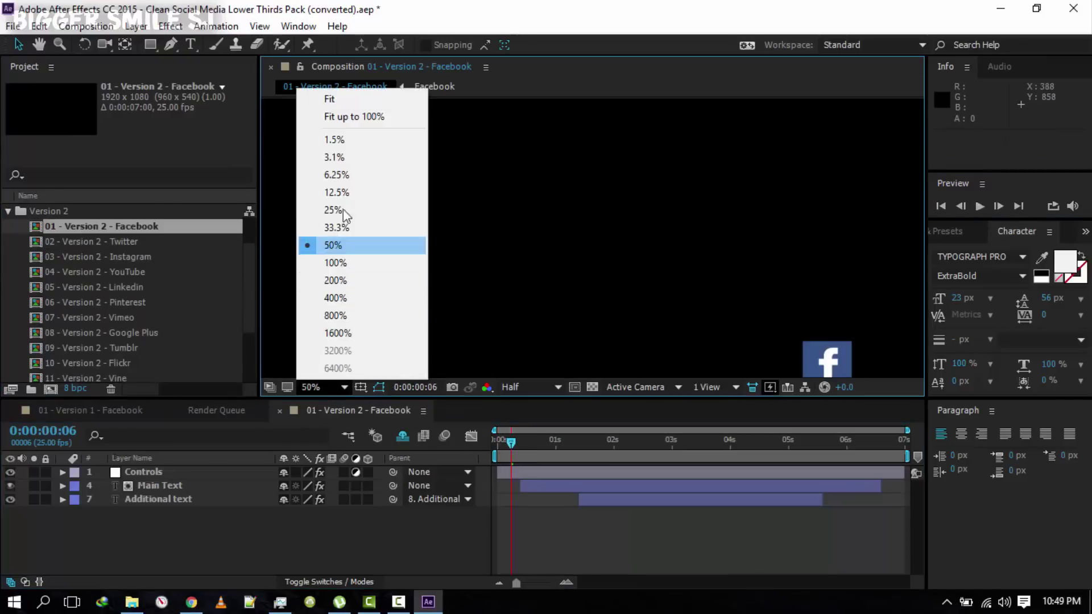
pyautogui.click(353, 114)
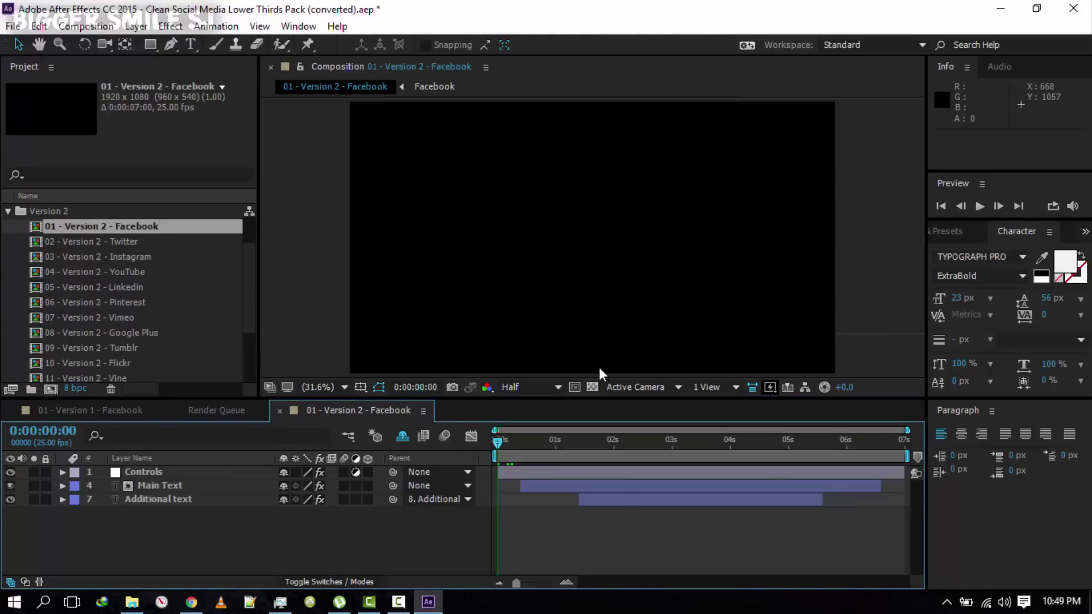
pyautogui.click(979, 205)
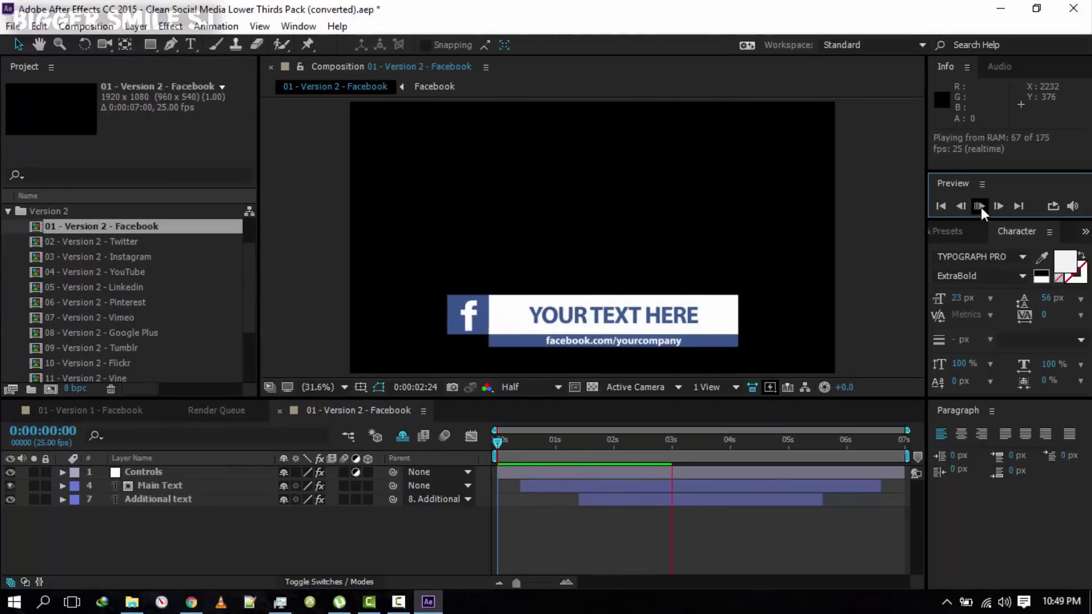
# Close the Version 2 composition, return to 01 - Version 1 - Facebook at 0:00:02:15, and collapse the Version 2 folder.
pyautogui.click(281, 411)
pyautogui.click(97, 409)
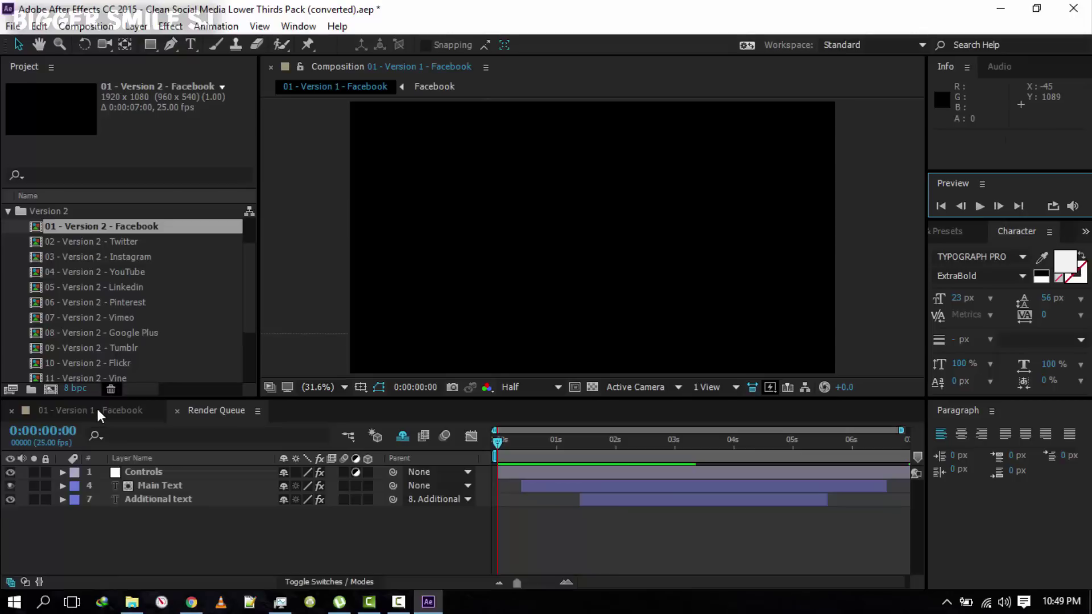
pyautogui.click(651, 439)
pyautogui.click(8, 211)
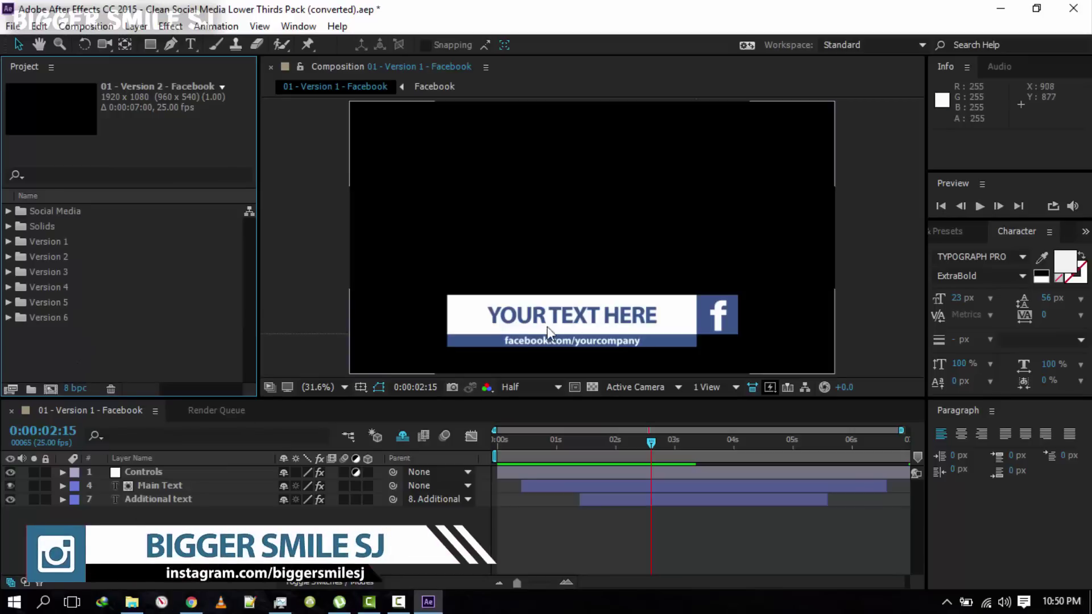
# Replace the Main Text layer's placeholder with BIGGER SMILE SJ.
pyautogui.click(145, 482)
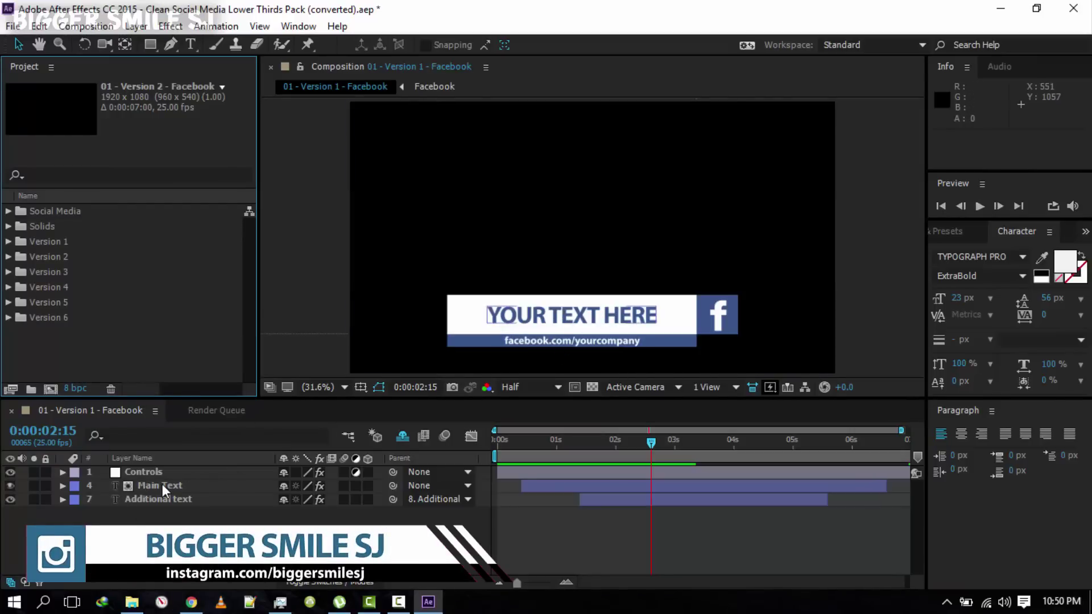
pyautogui.doubleClick(162, 483)
pyautogui.press('BackSpace')
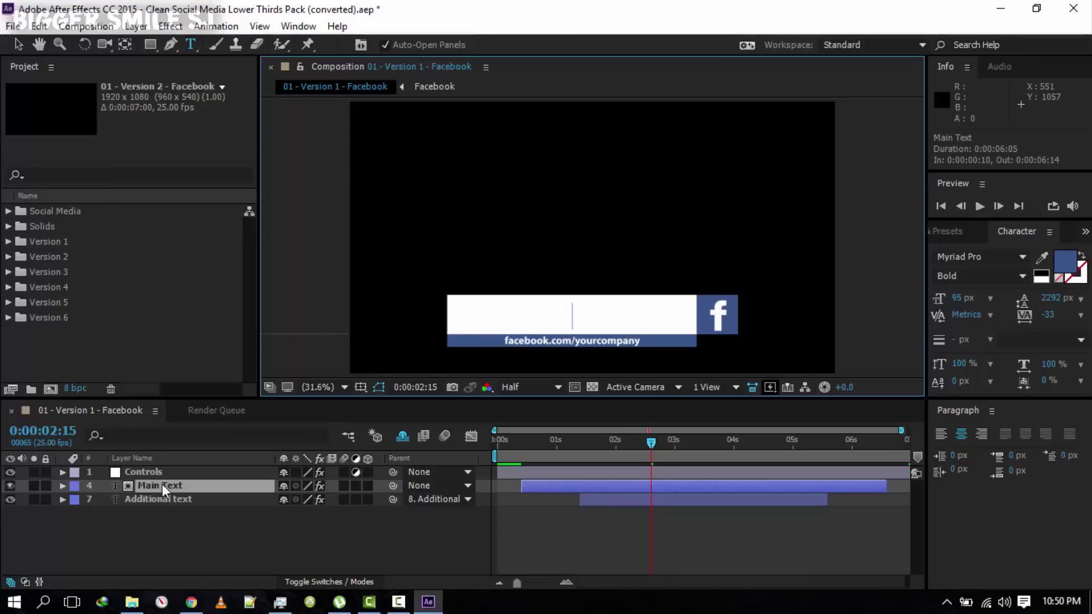
pyautogui.write('BIGG')
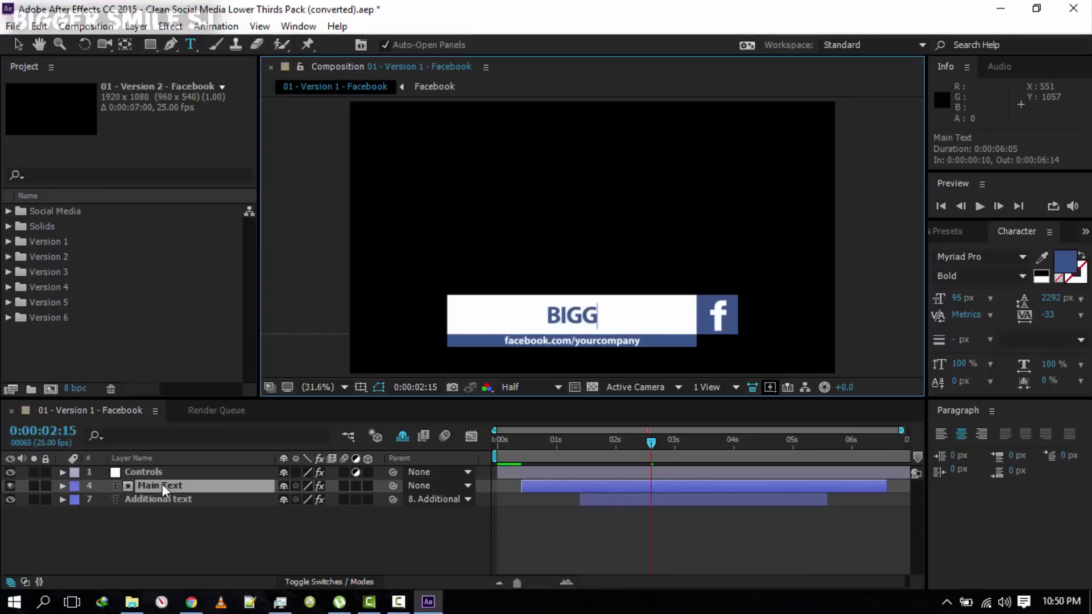
pyautogui.write('ER MSILE')
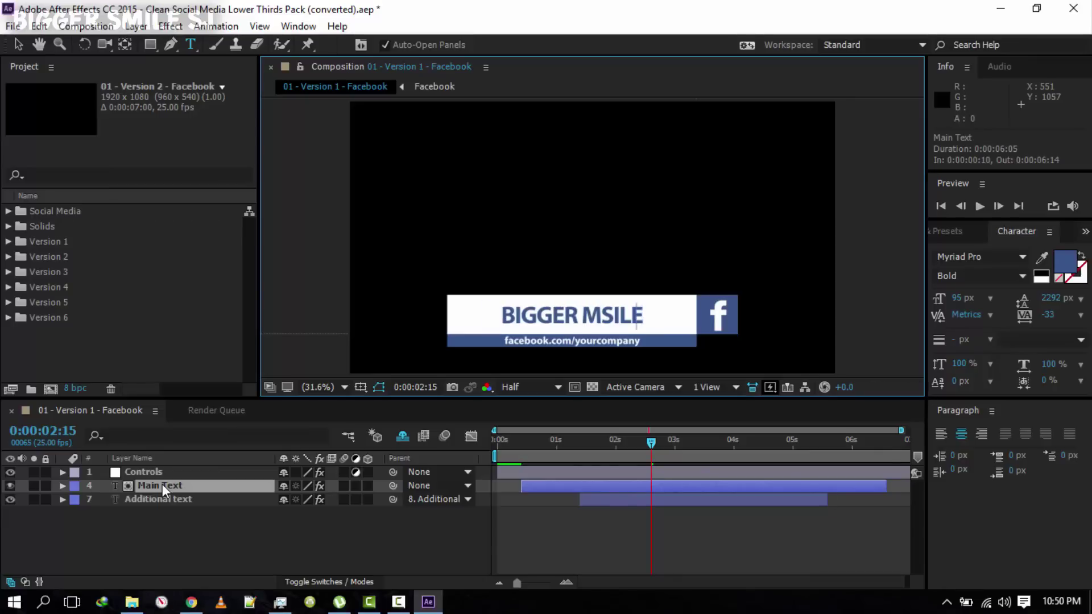
pyautogui.press('BackSpace')
pyautogui.press('BackSpace')
pyautogui.press('BackSpace')
pyautogui.press('BackSpace')
pyautogui.press('BackSpace')
pyautogui.write('SMI')
pyautogui.press('BackSpace')
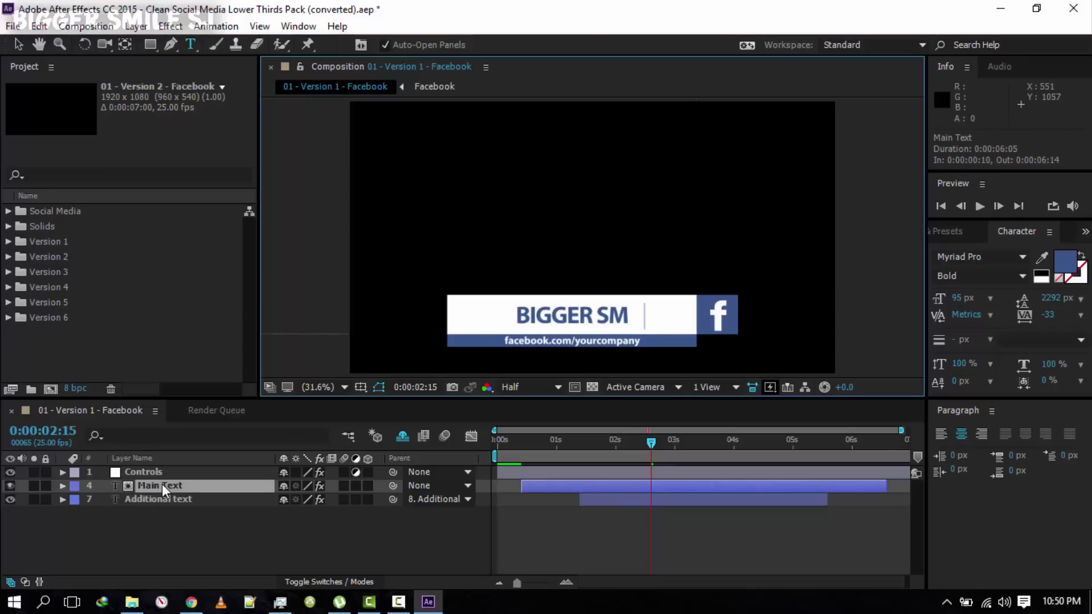
pyautogui.press('BackSpace')
pyautogui.write('ILE')
pyautogui.press('BackSpace')
pyautogui.write('E SJ')
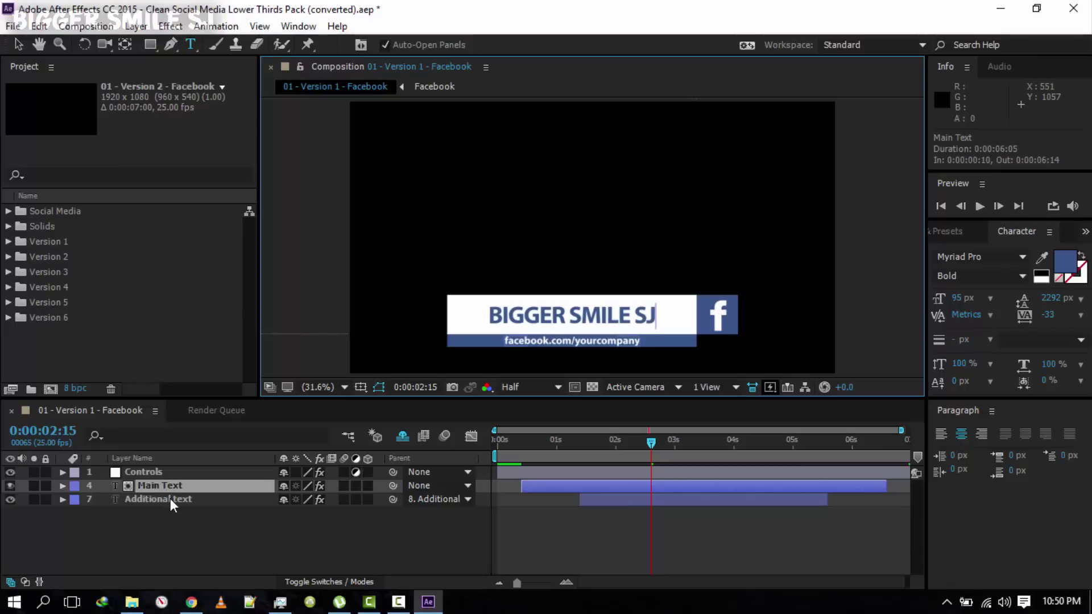
# Change the Additional text layer to facebook.com/biggersmilesj and play the edited lower third from the start.
pyautogui.click(169, 499)
pyautogui.press('BackSpace')
pyautogui.press('BackSpace')
pyautogui.press('BackSpace')
pyautogui.press('BackSpace')
pyautogui.press('BackSpace')
pyautogui.press('BackSpace')
pyautogui.press('BackSpace')
pyautogui.press('BackSpace')
pyautogui.press('BackSpace')
pyautogui.press('BackSpace')
pyautogui.press('BackSpace')
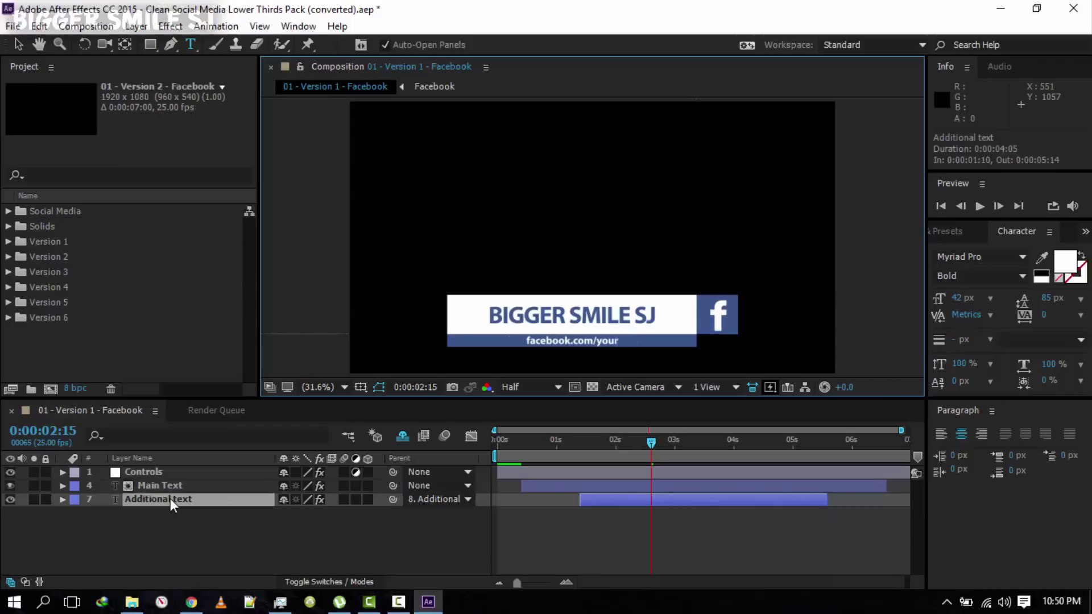
pyautogui.write('bigger')
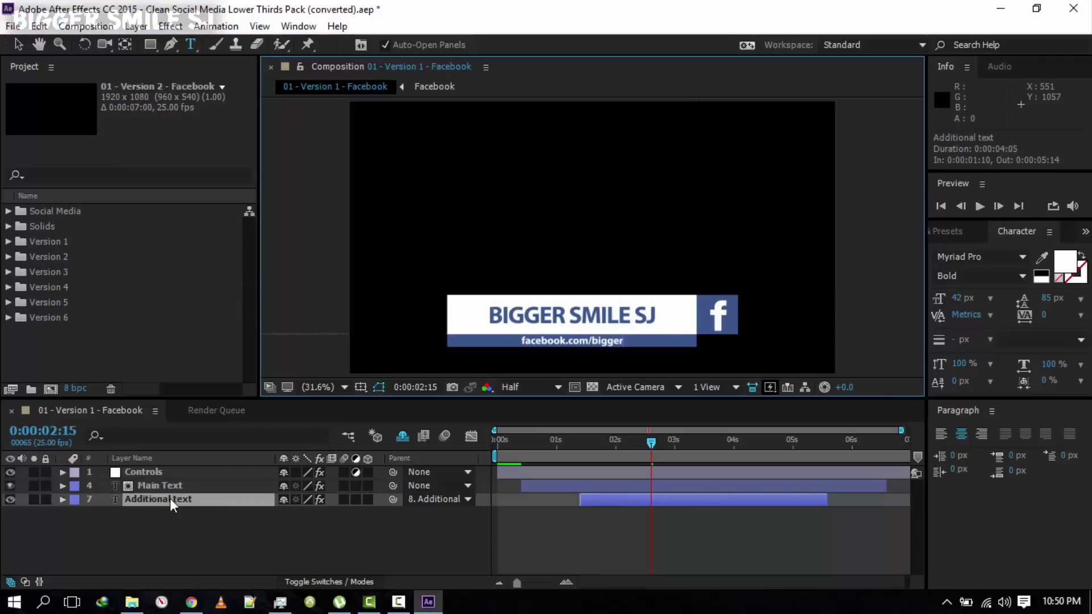
pyautogui.write('smilesj')
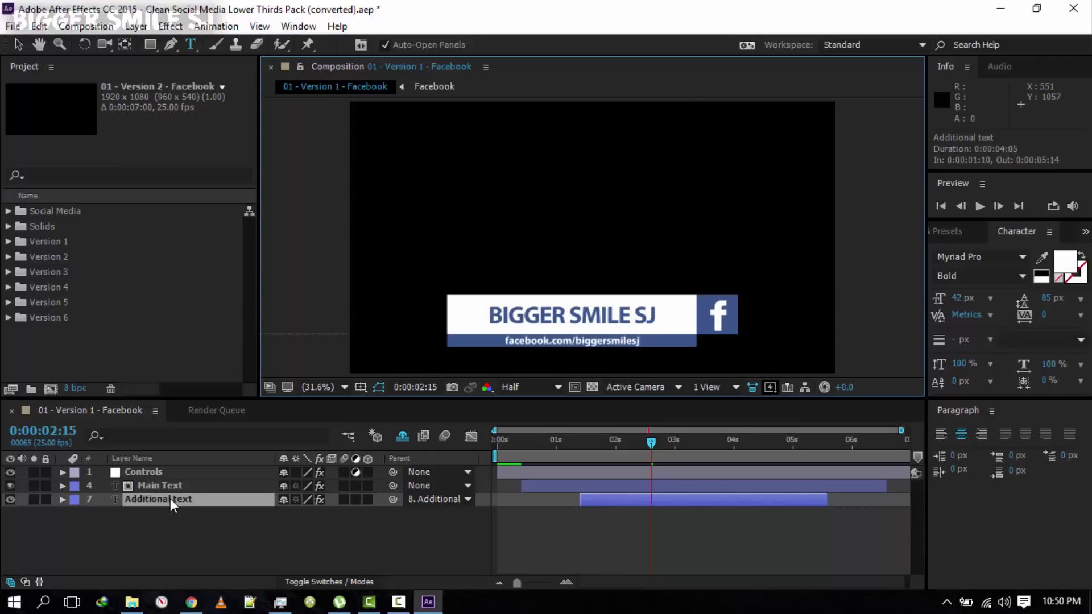
pyautogui.click(497, 443)
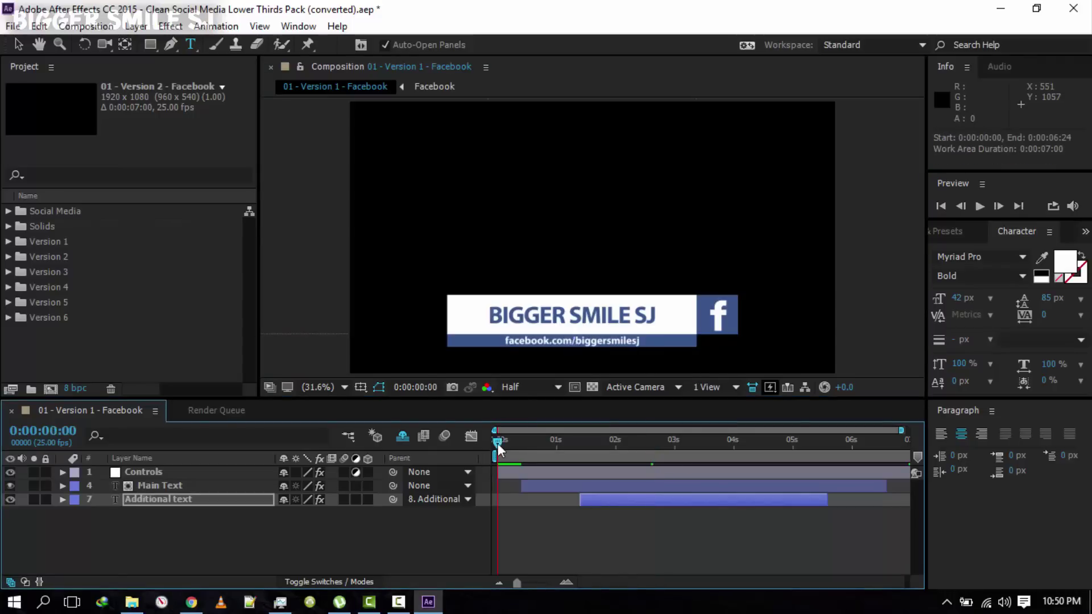
pyautogui.click(986, 204)
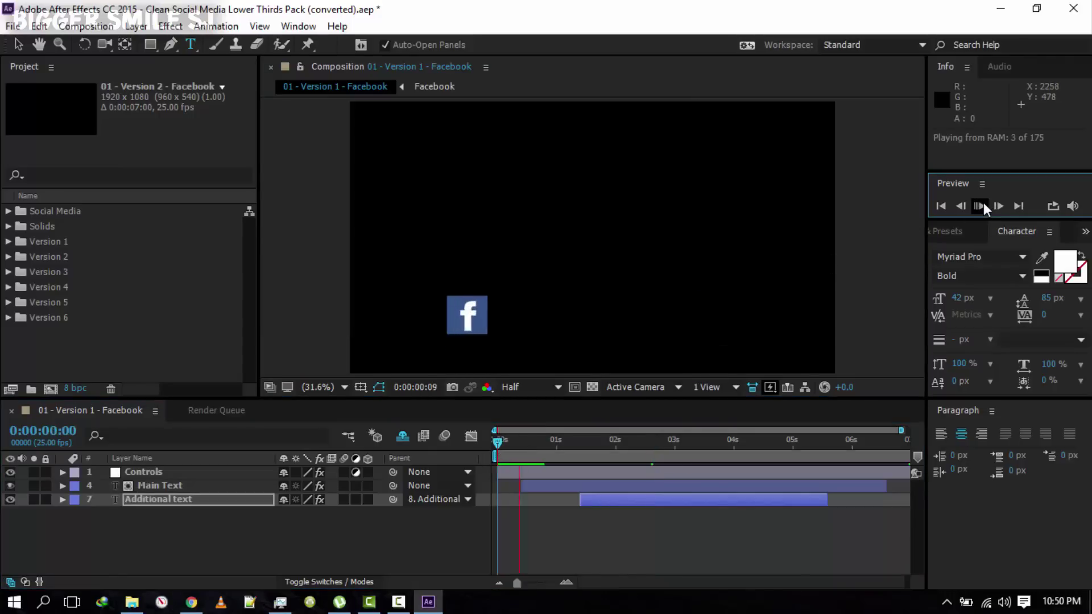
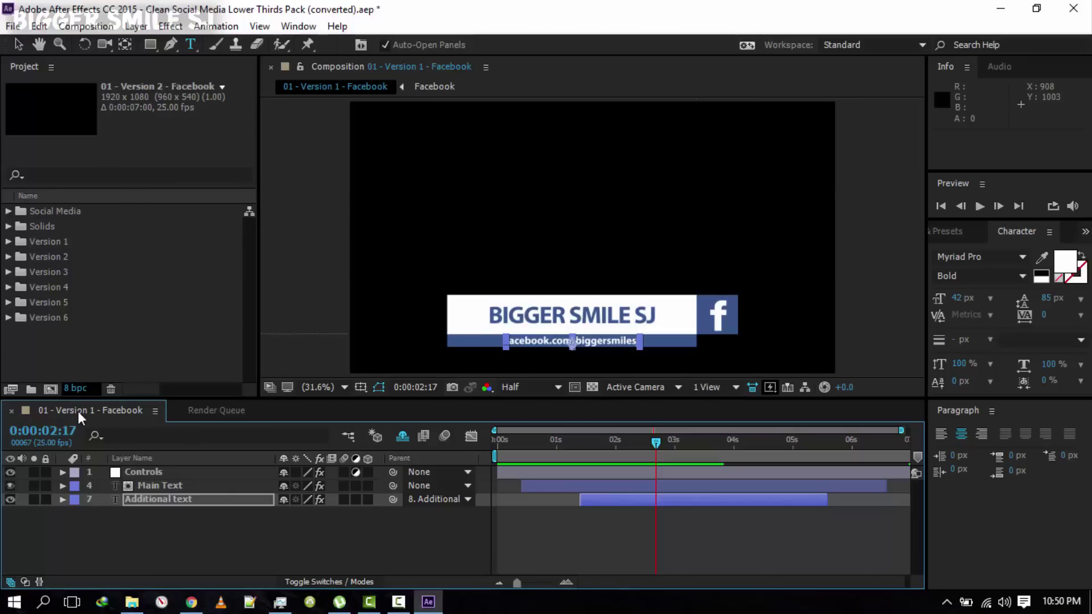
# Add the 01 - Version 1 - Facebook composition to the render queue and set its output module format to QuickTime.
pyautogui.click(89, 27)
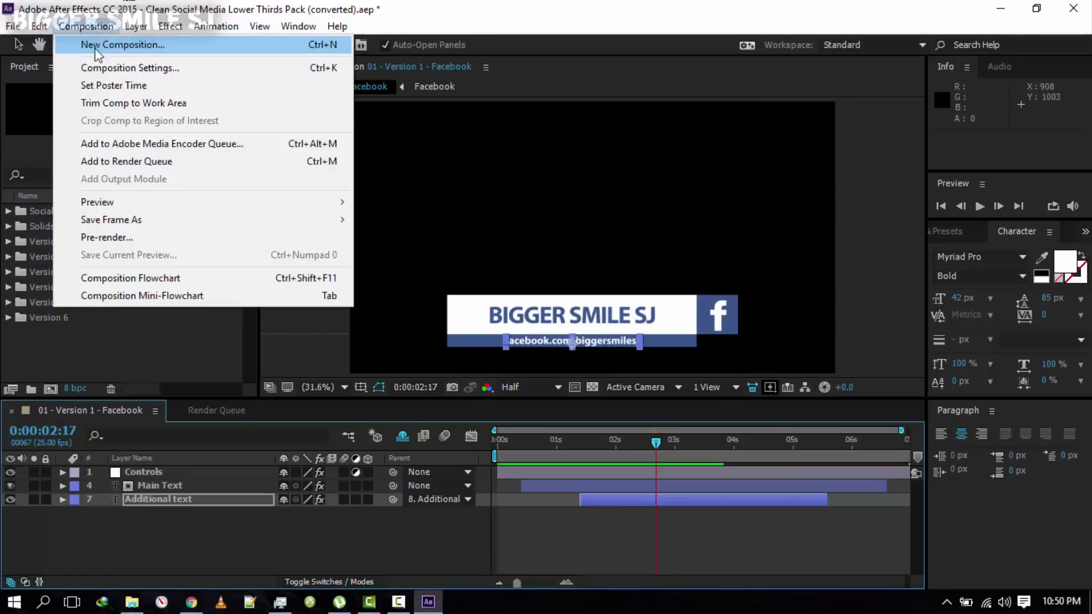
pyautogui.click(187, 164)
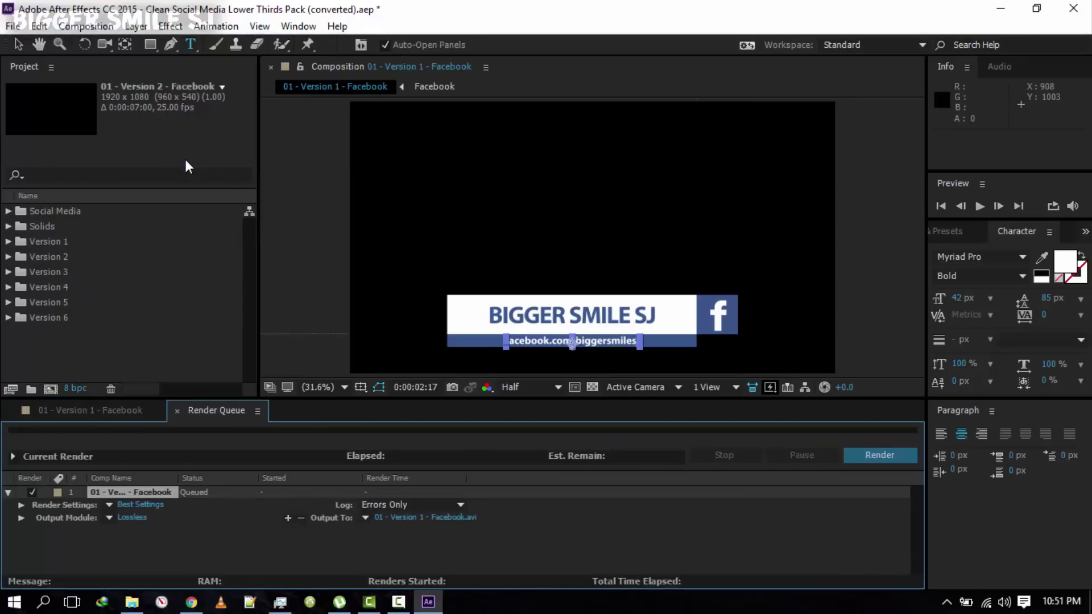
pyautogui.click(131, 518)
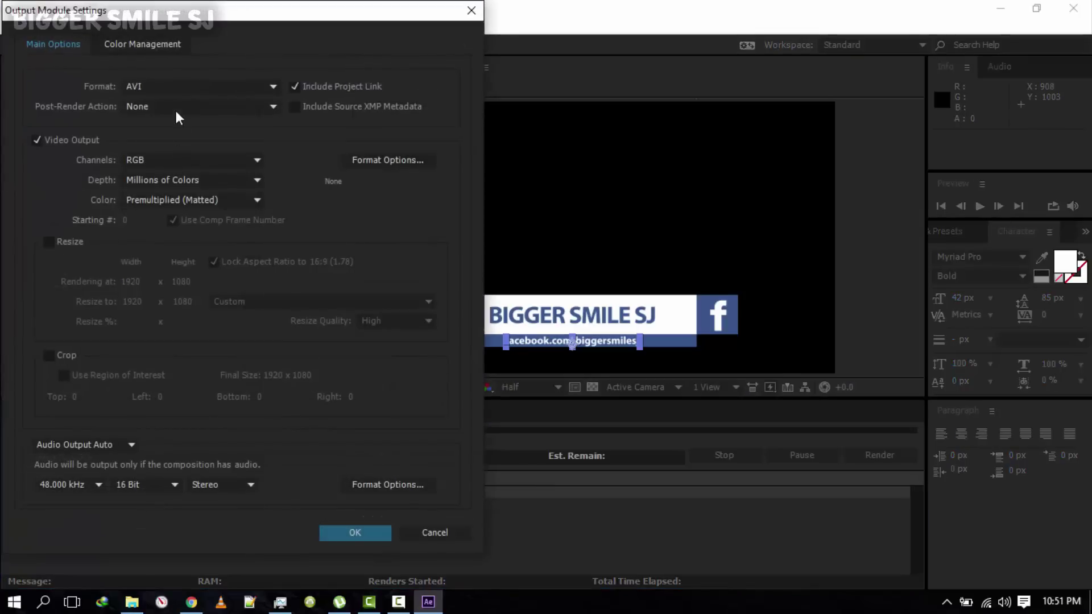
pyautogui.click(145, 88)
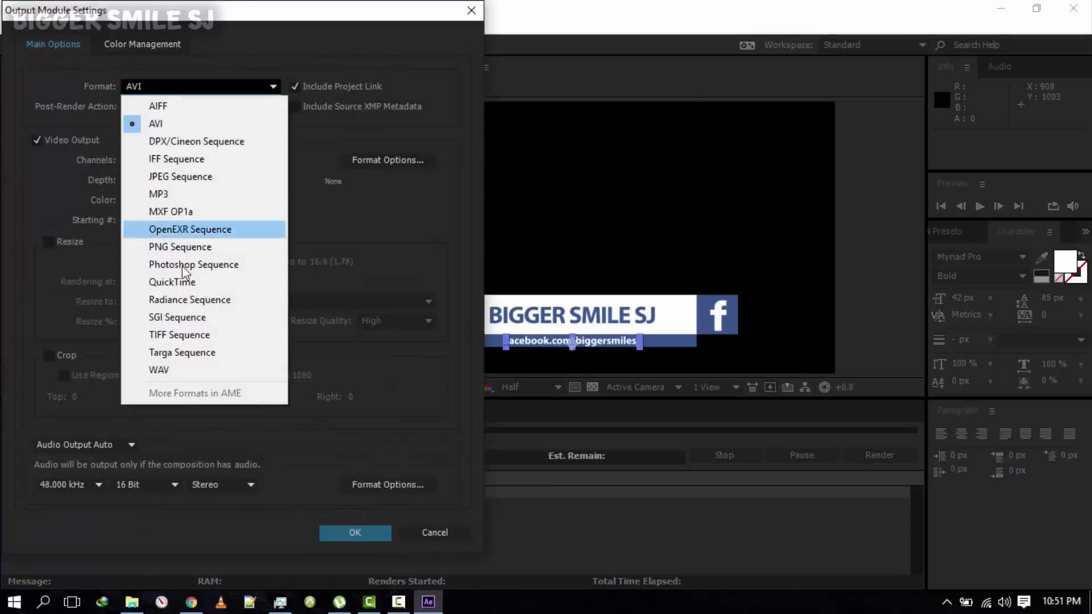
pyautogui.click(150, 282)
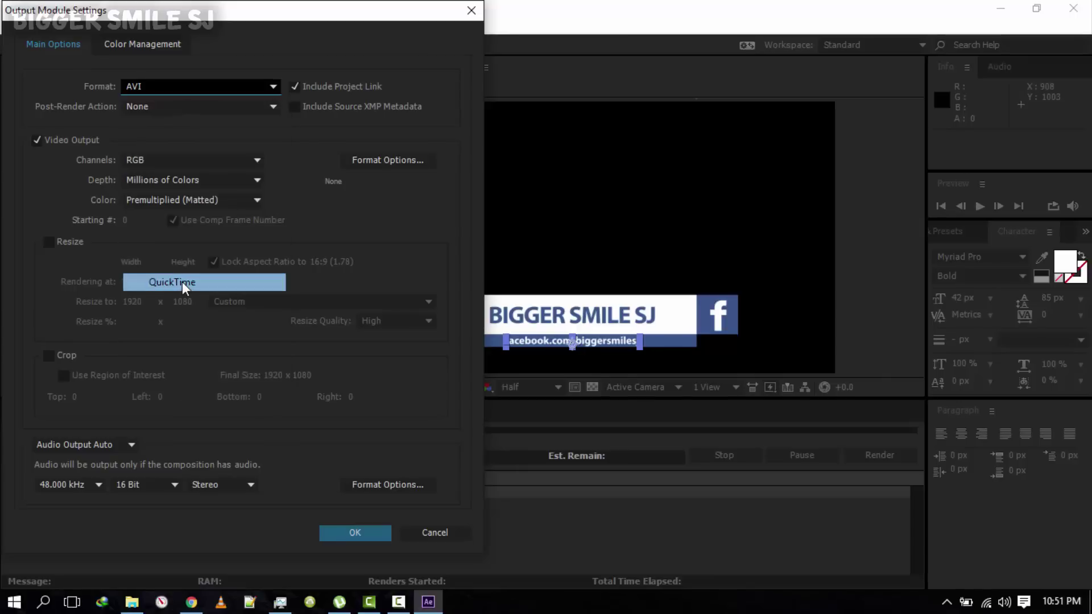
# Set the QuickTime video codec to H.264 at quality 100 and accept the output module settings.
pyautogui.click(380, 157)
pyautogui.moveTo(155, 117); pyautogui.dragTo(106, 133)
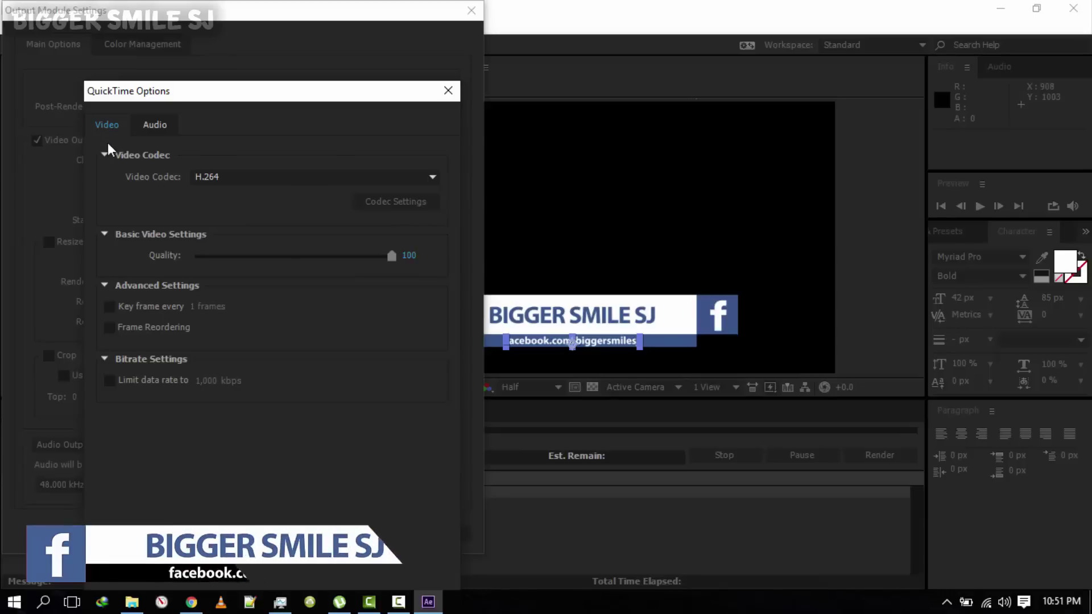
pyautogui.click(249, 176)
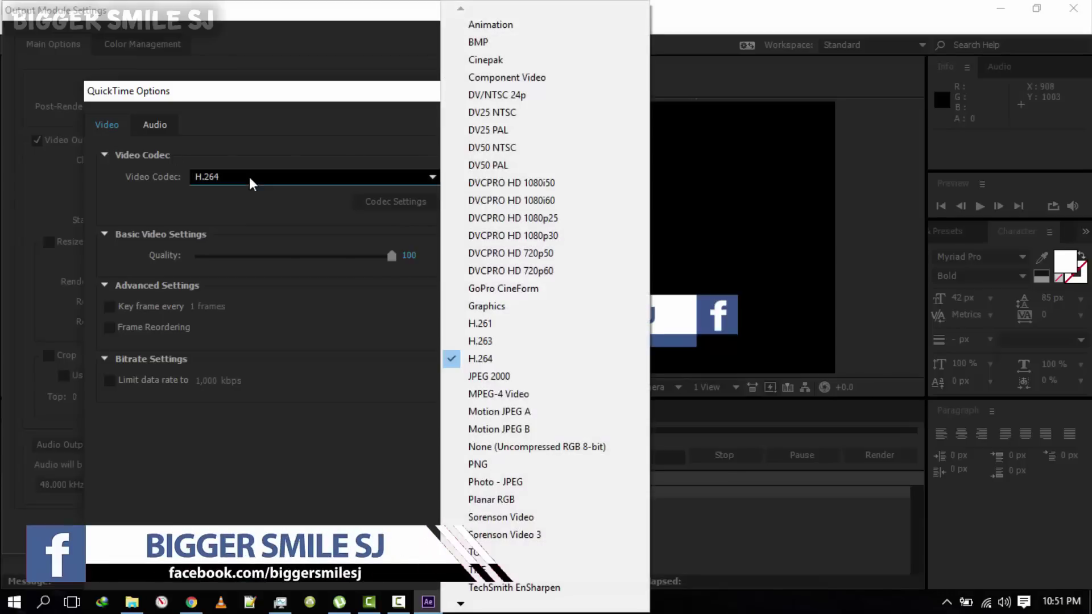
pyautogui.click(502, 364)
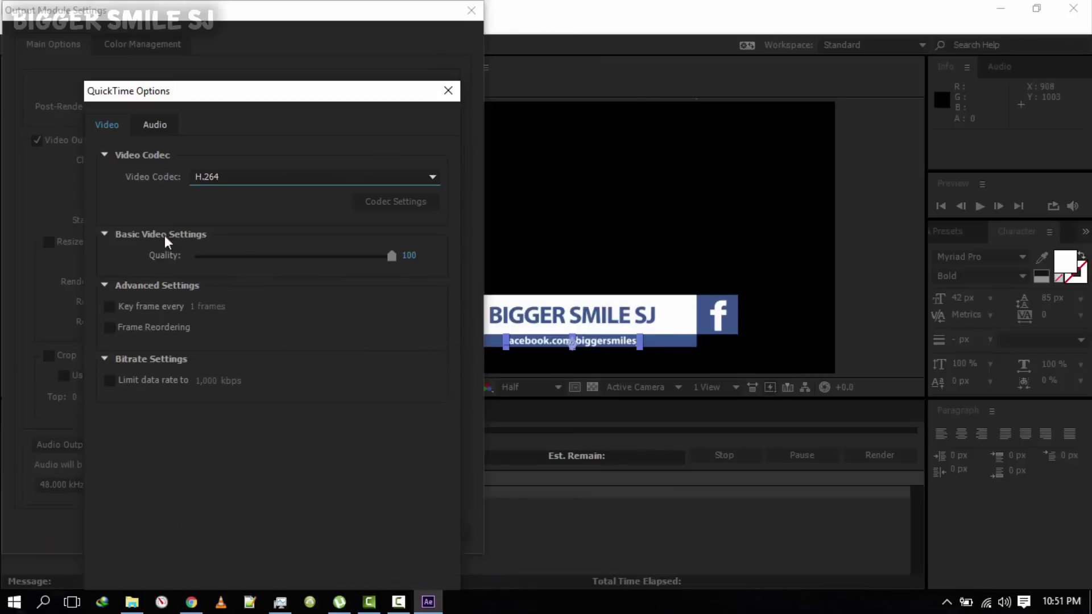
pyautogui.moveTo(391, 256); pyautogui.dragTo(445, 263)
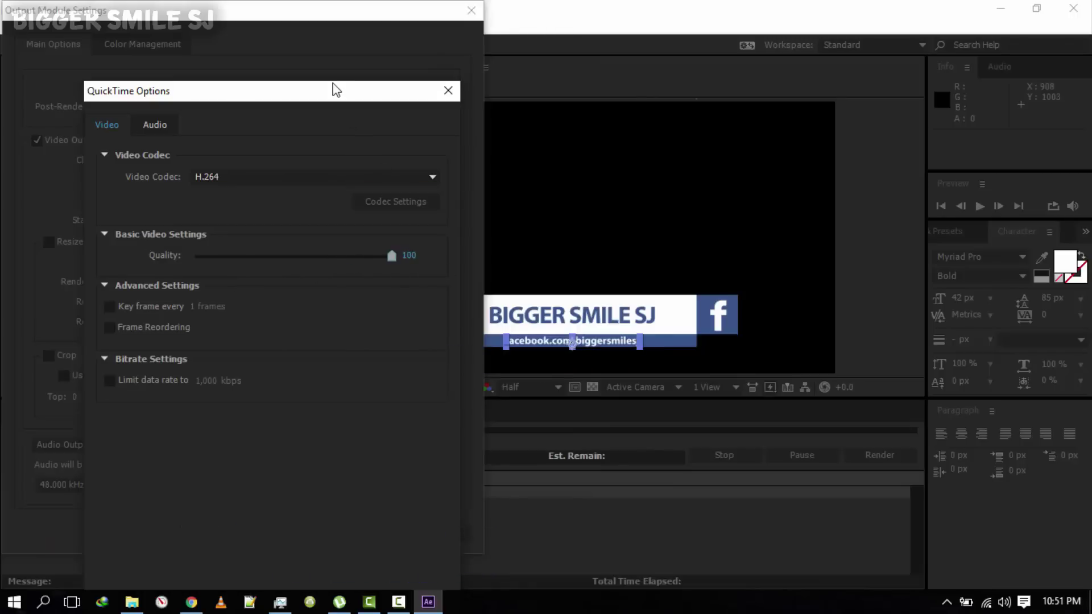
pyautogui.moveTo(335, 90); pyautogui.dragTo(285, 46)
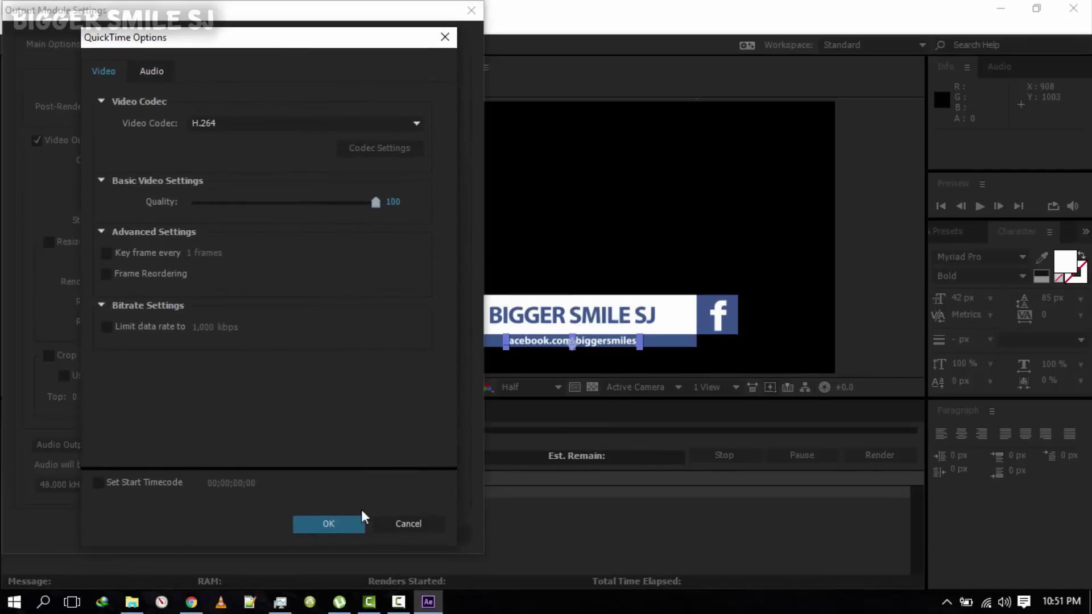
pyautogui.click(329, 524)
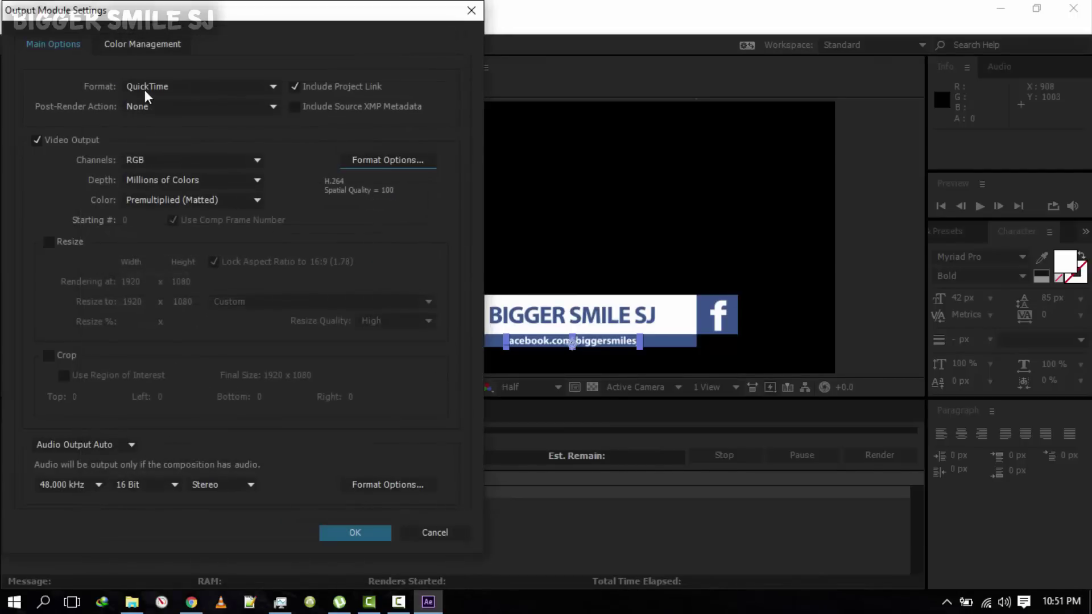
pyautogui.click(354, 534)
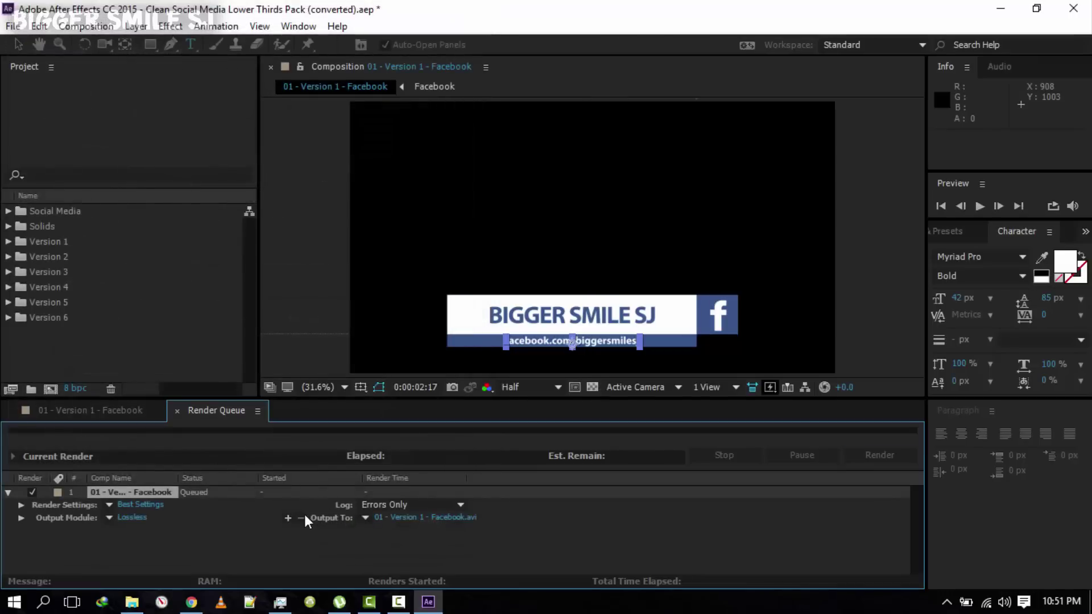
# Set the render output to FB LT 123 in the Documents folder and render the queued composition.
pyautogui.click(466, 518)
pyautogui.click(61, 108)
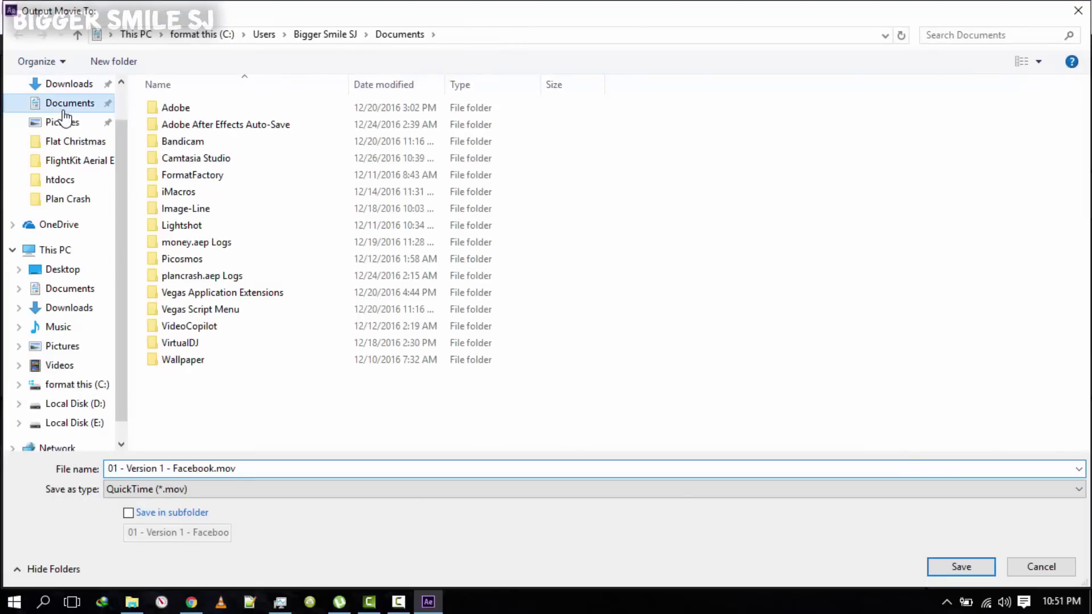
pyautogui.click(254, 467)
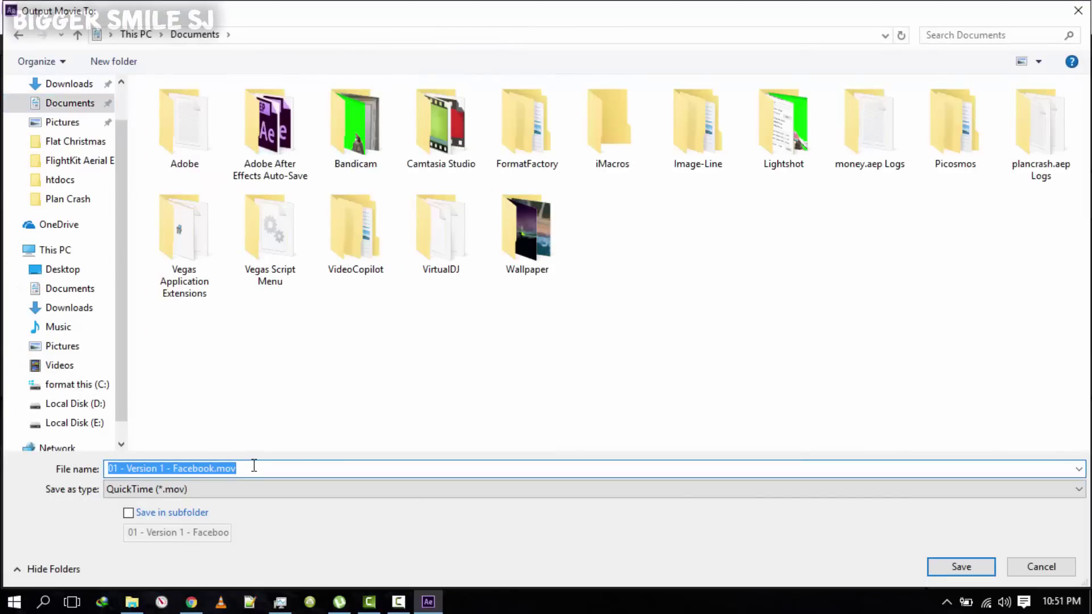
pyautogui.press('BackSpace')
pyautogui.write('FB')
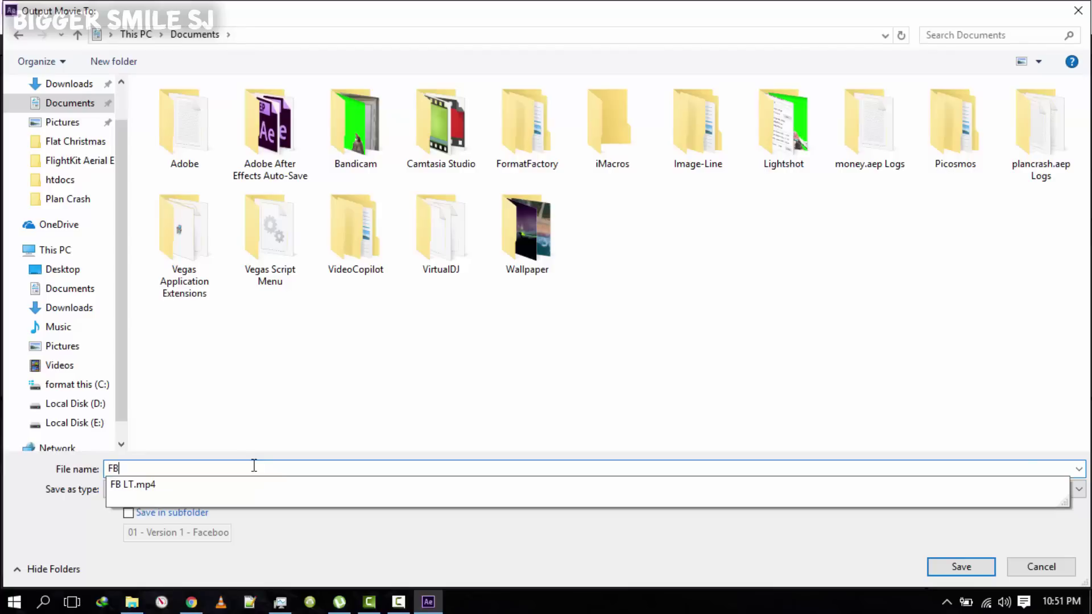
pyautogui.write(' LT 123')
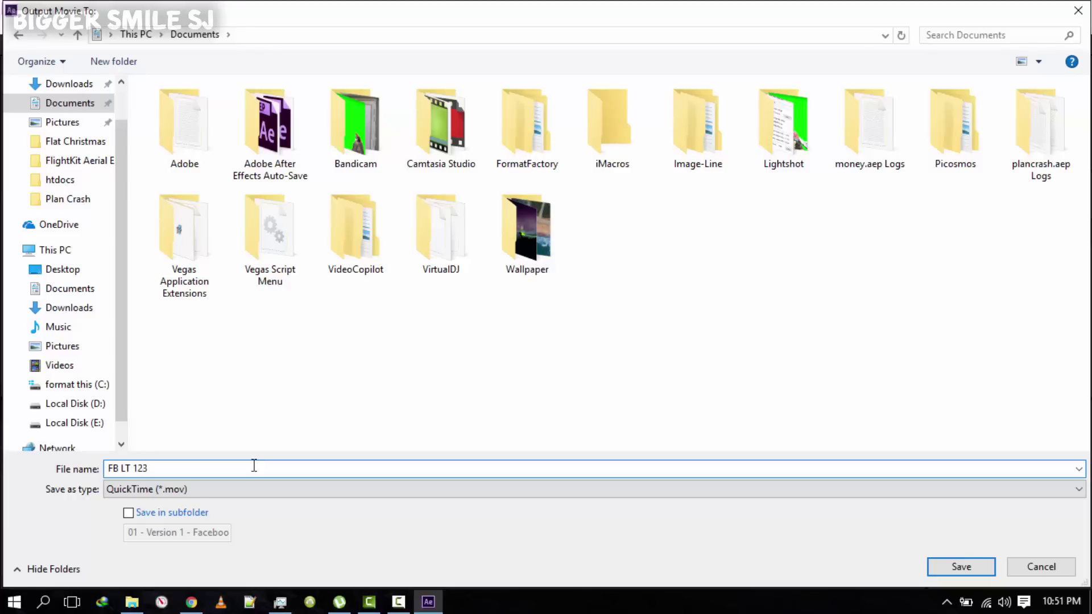
pyautogui.click(961, 567)
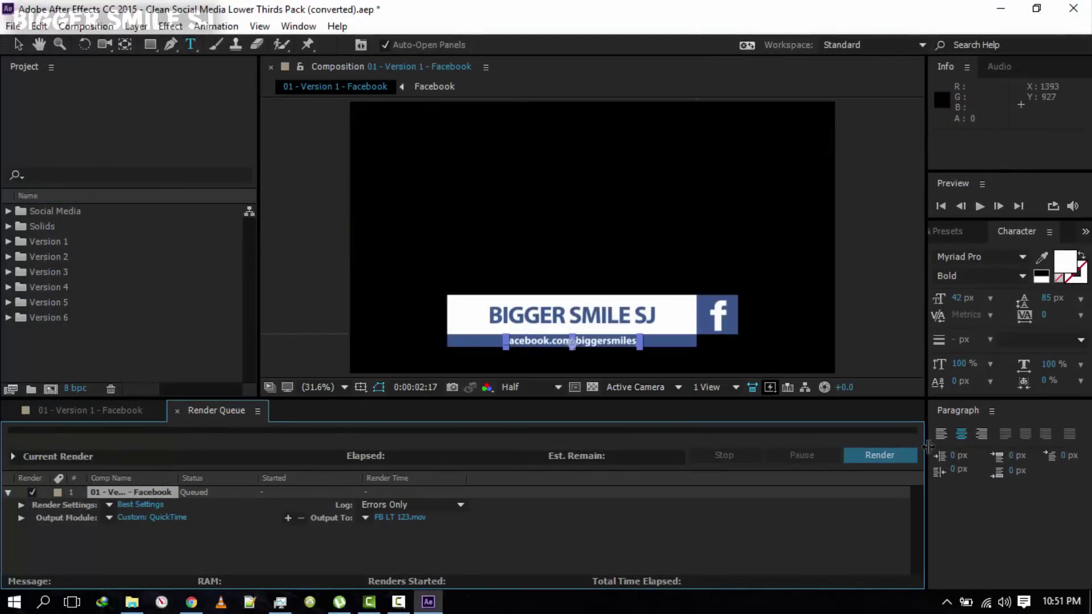
pyautogui.click(883, 459)
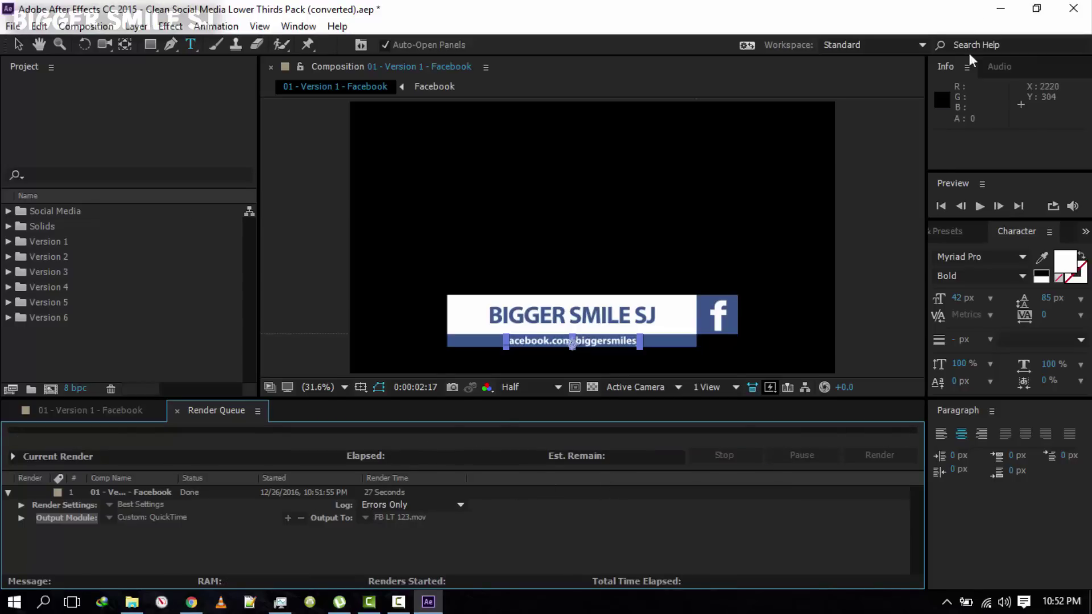
# Minimize After Effects, switch to File Explorer and open the Documents folder.
pyautogui.click(1001, 9)
pyautogui.doubleClick(25, 42)
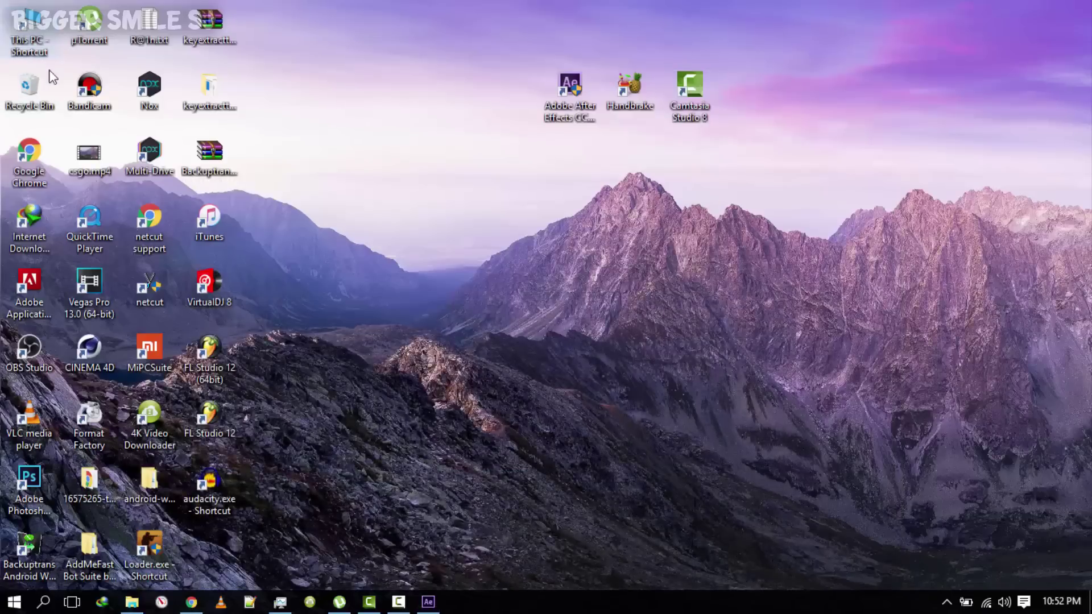
pyautogui.click(761, 12)
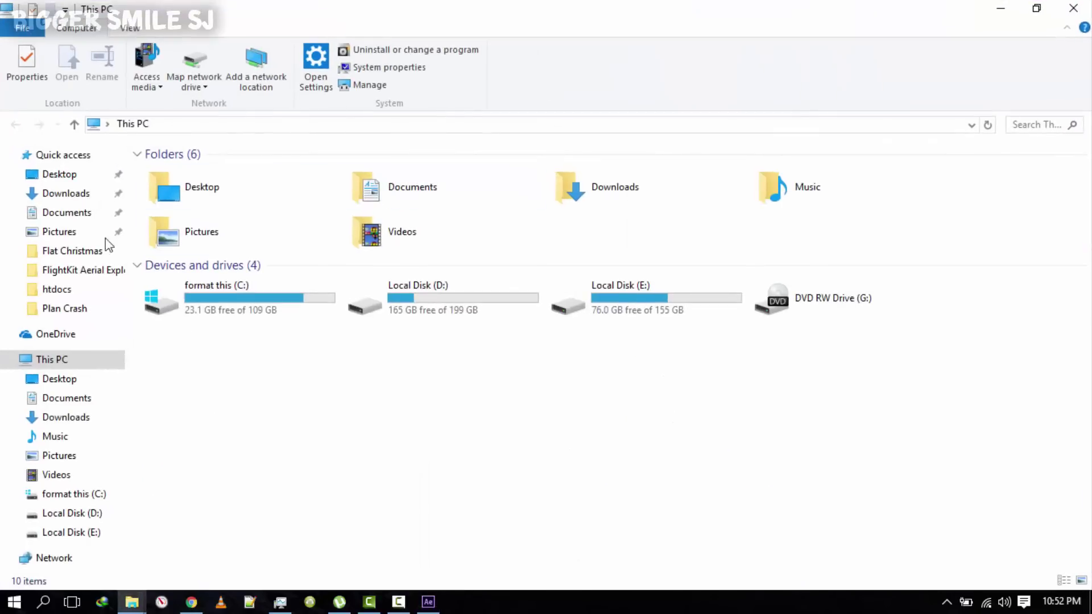
pyautogui.click(66, 213)
# Try to delete FB LT.mp4 from the Documents folder.
pyautogui.click(300, 191)
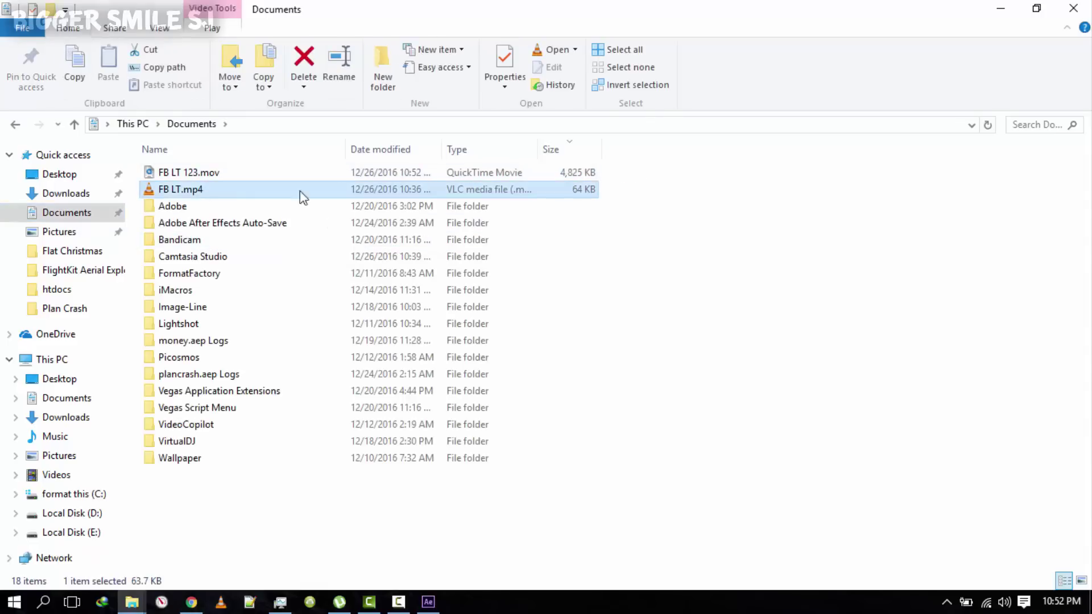
pyautogui.press('Delete')
pyautogui.click(230, 179)
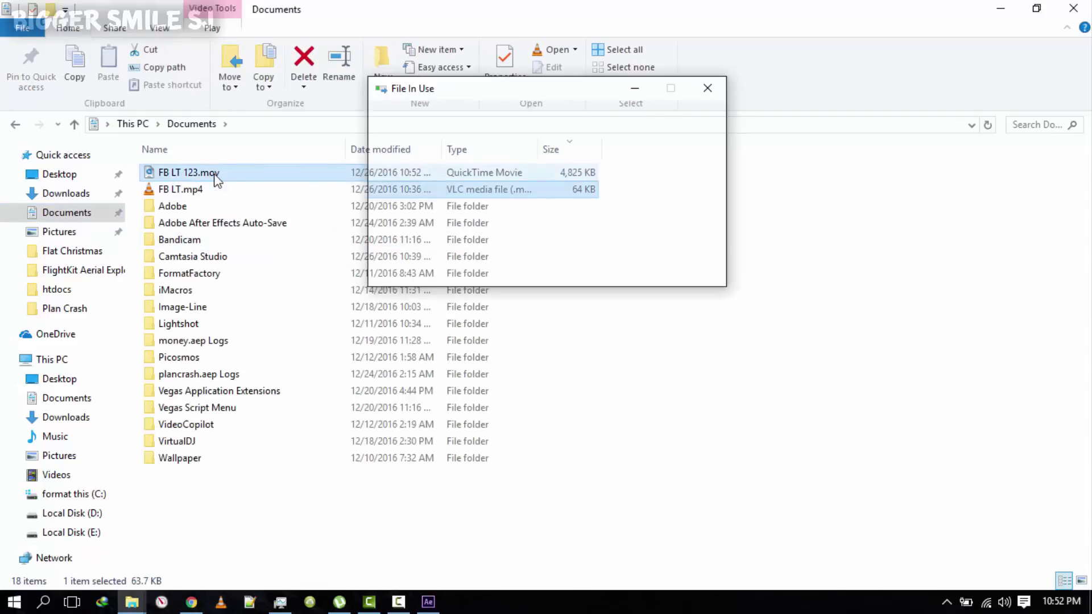
pyautogui.click(665, 229)
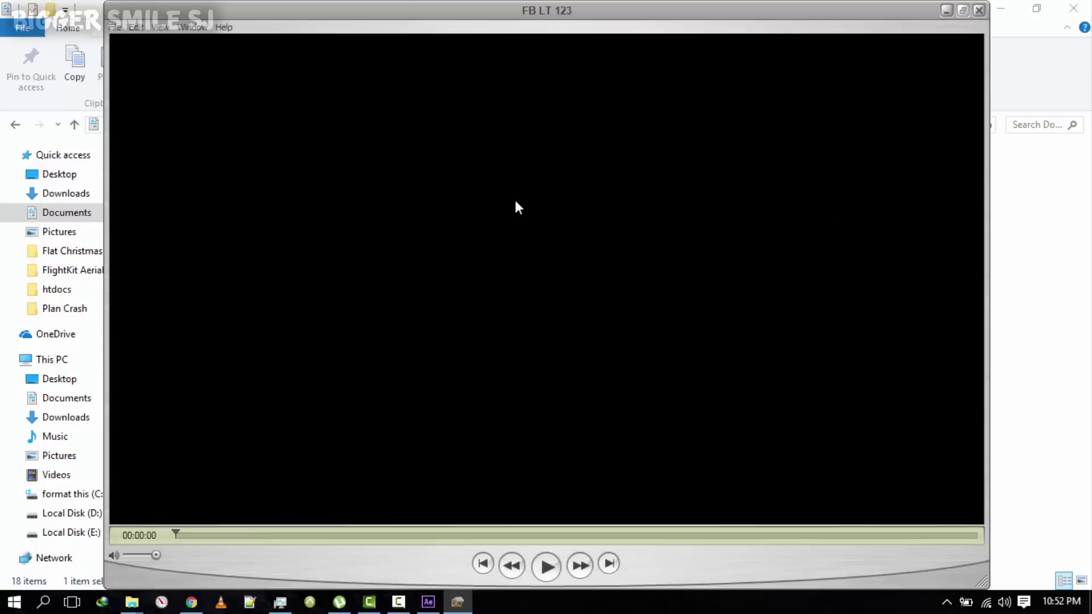
# Play the rendered FB LT 123 video in QuickTime Player, then close the player and minimize the Documents window.
pyautogui.click(547, 569)
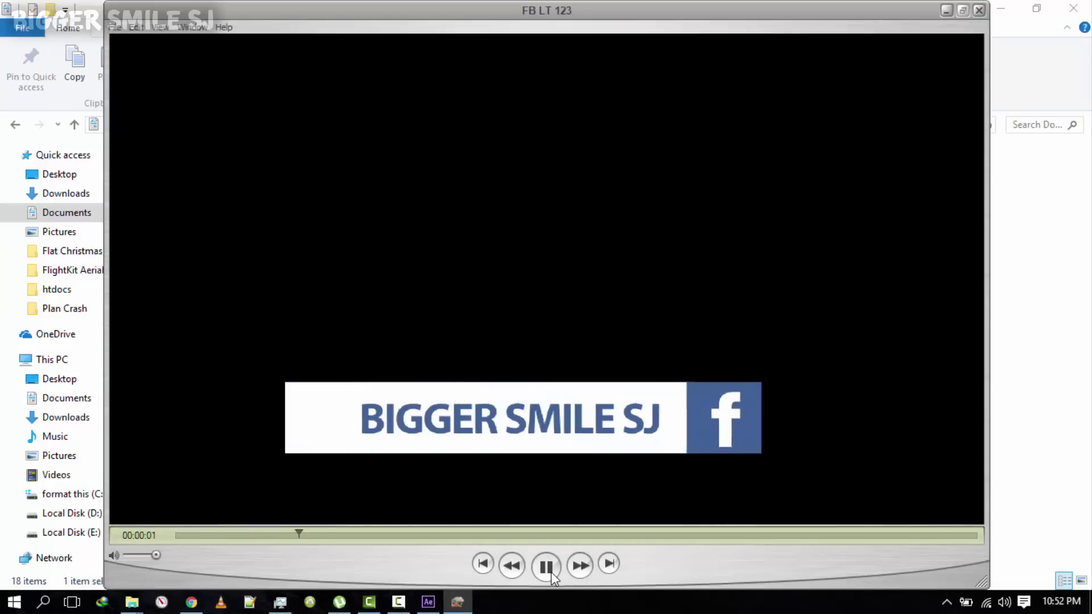
pyautogui.click(547, 567)
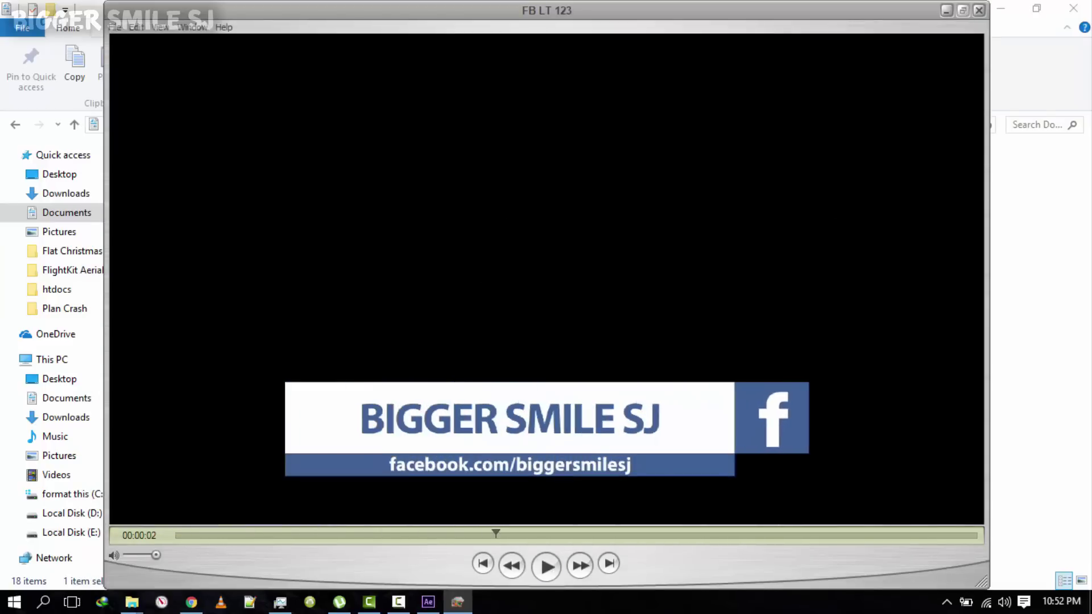
pyautogui.click(979, 10)
pyautogui.click(1001, 10)
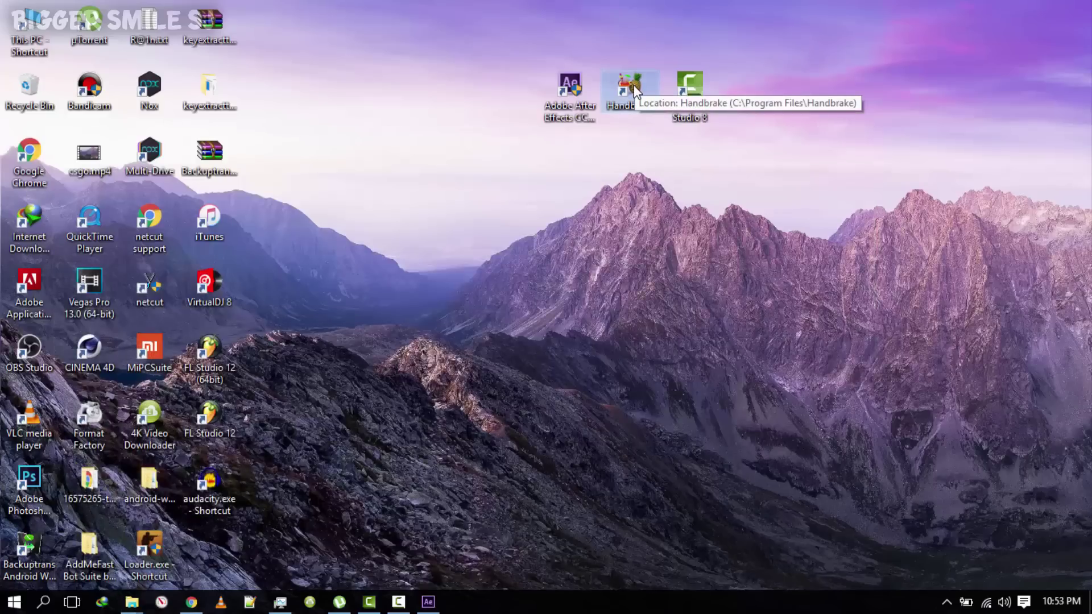
# Launch HandBrake and load FB LT 123.mov from the Documents folder as the source video.
pyautogui.doubleClick(634, 85)
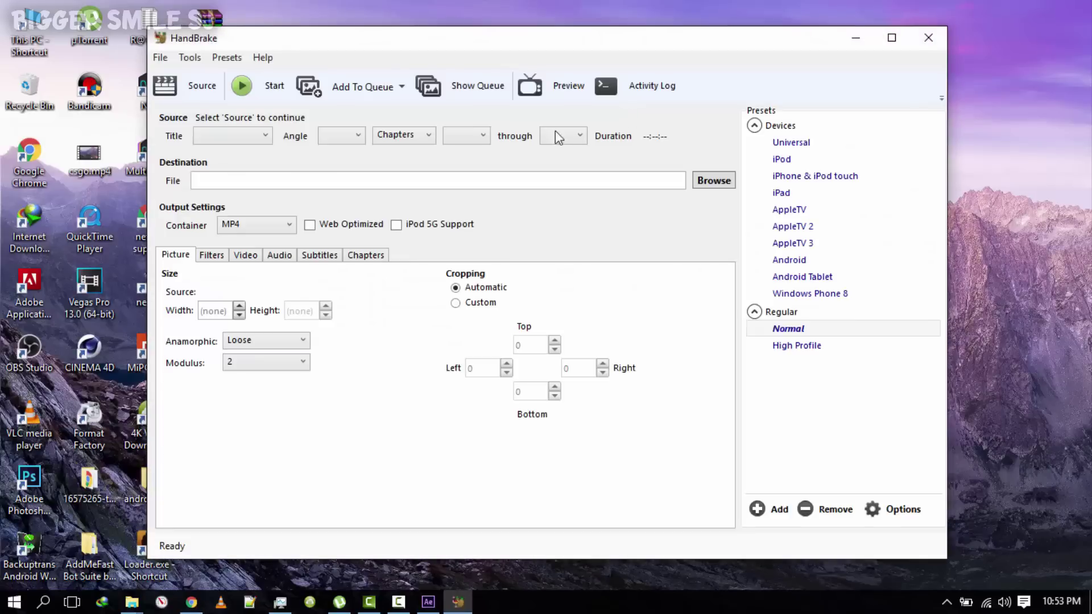
pyautogui.click(189, 88)
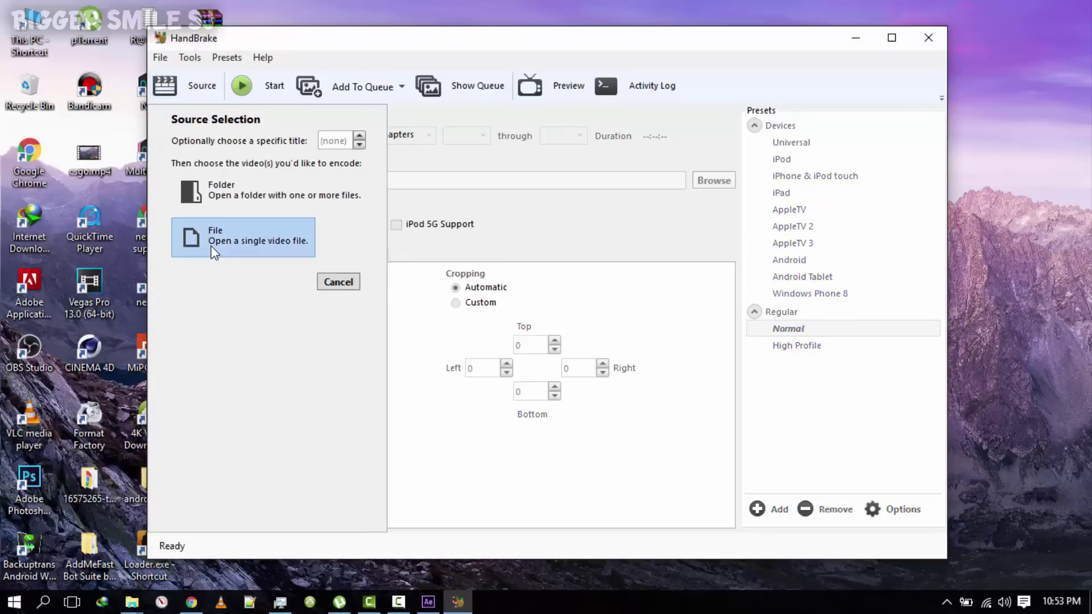
pyautogui.click(212, 244)
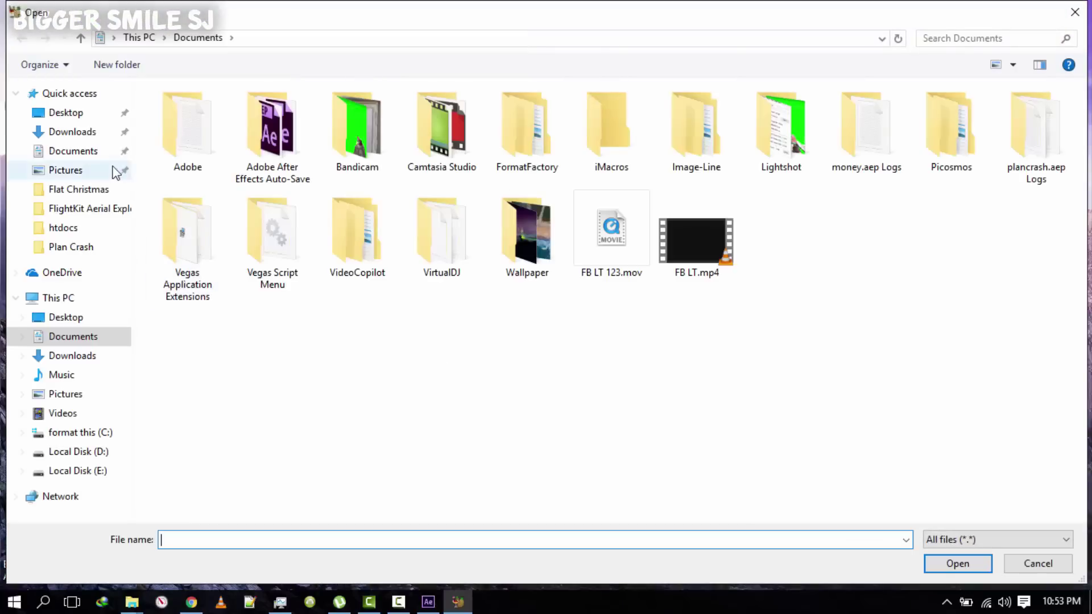
pyautogui.click(87, 153)
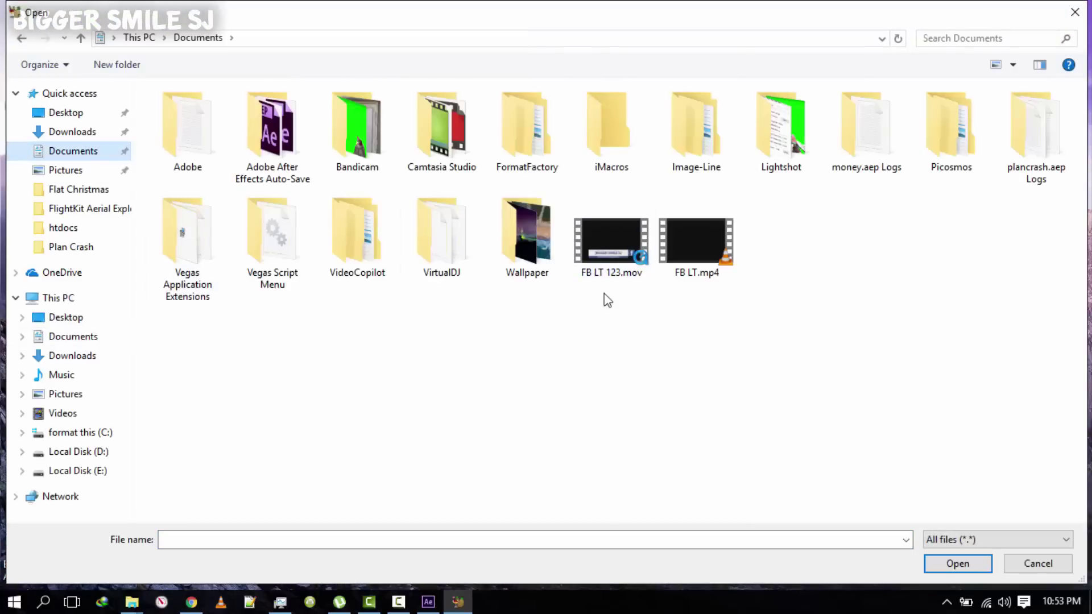
pyautogui.click(601, 252)
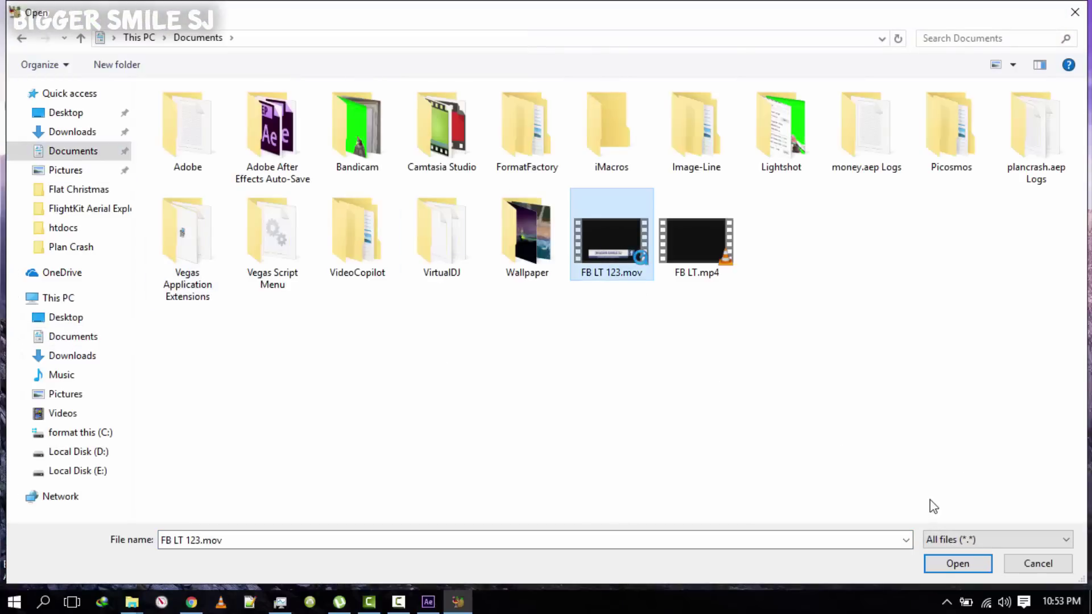
pyautogui.click(960, 555)
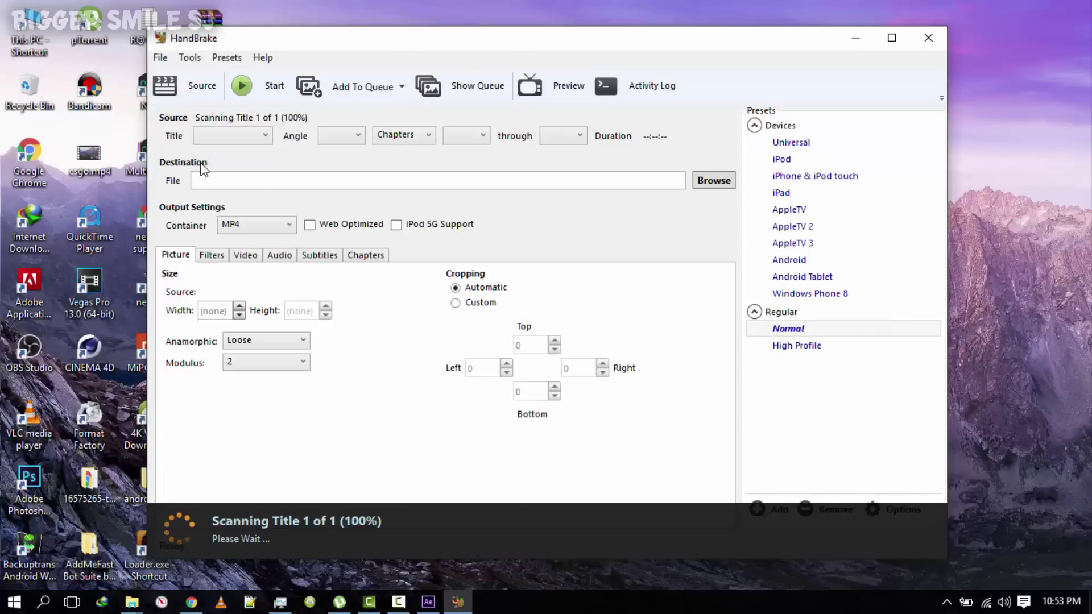
# Set the destination file to FB LT 123.mp4 in the Documents folder.
pyautogui.click(702, 185)
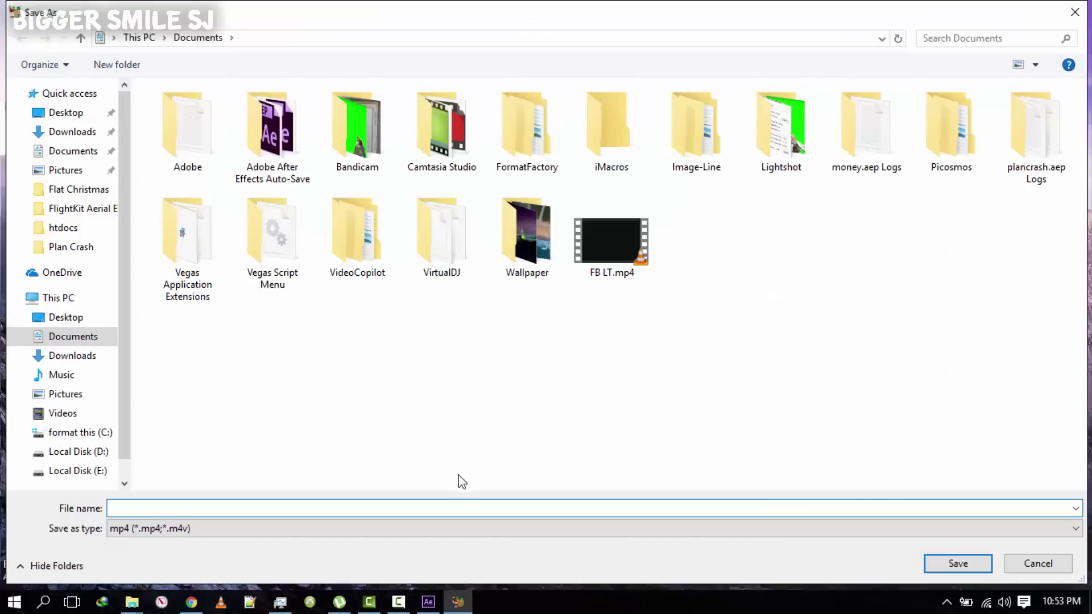
pyautogui.write('FB')
pyautogui.press('Down')
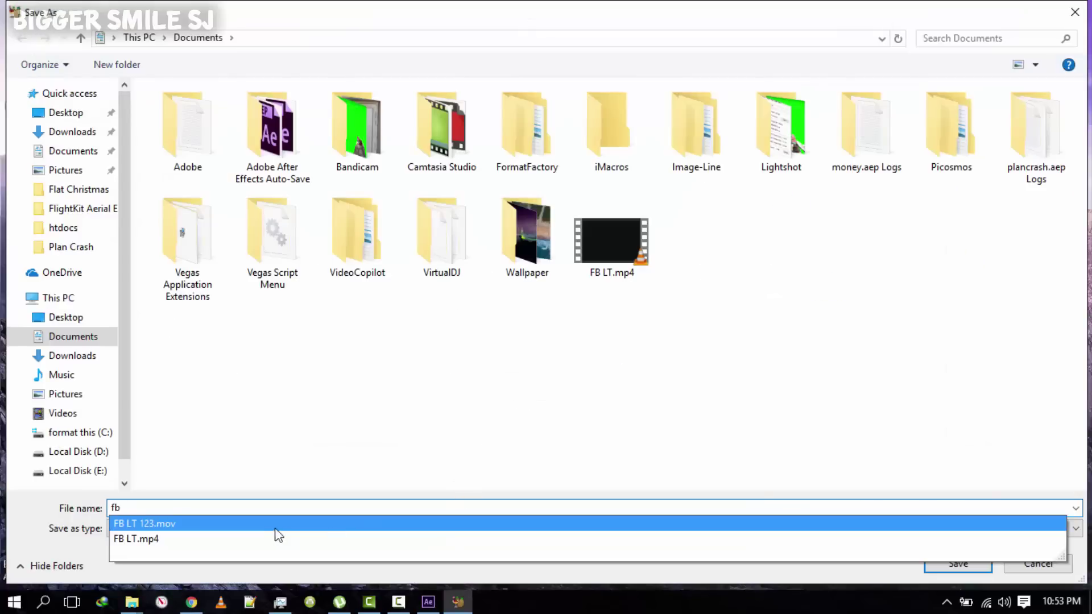
pyautogui.press('Return')
pyautogui.click(210, 508)
pyautogui.press('BackSpace')
pyautogui.press('BackSpace')
pyautogui.press('BackSpace')
pyautogui.press('BackSpace')
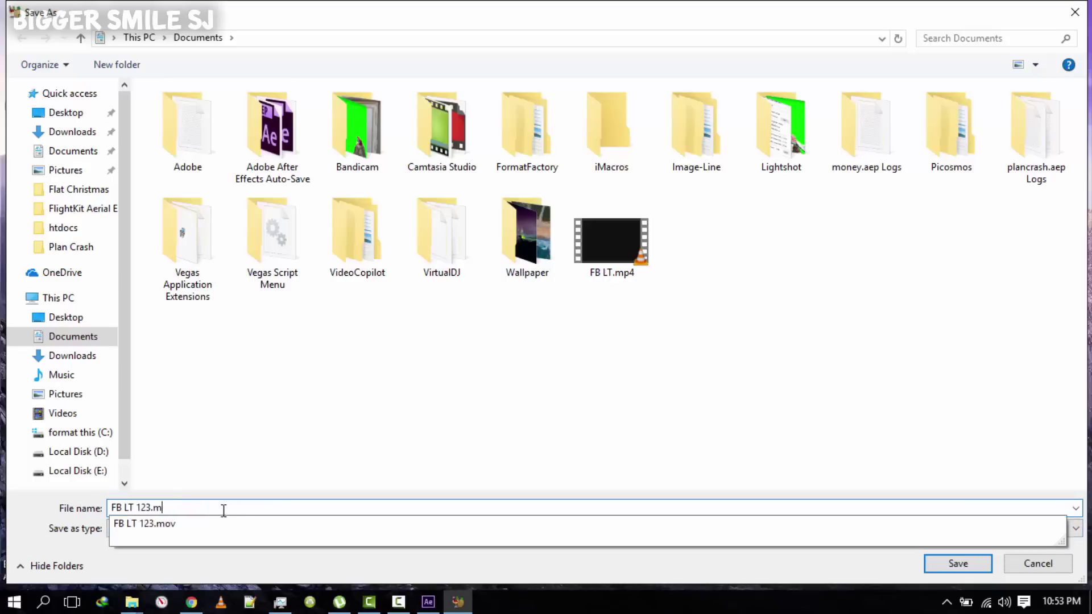
pyautogui.click(933, 563)
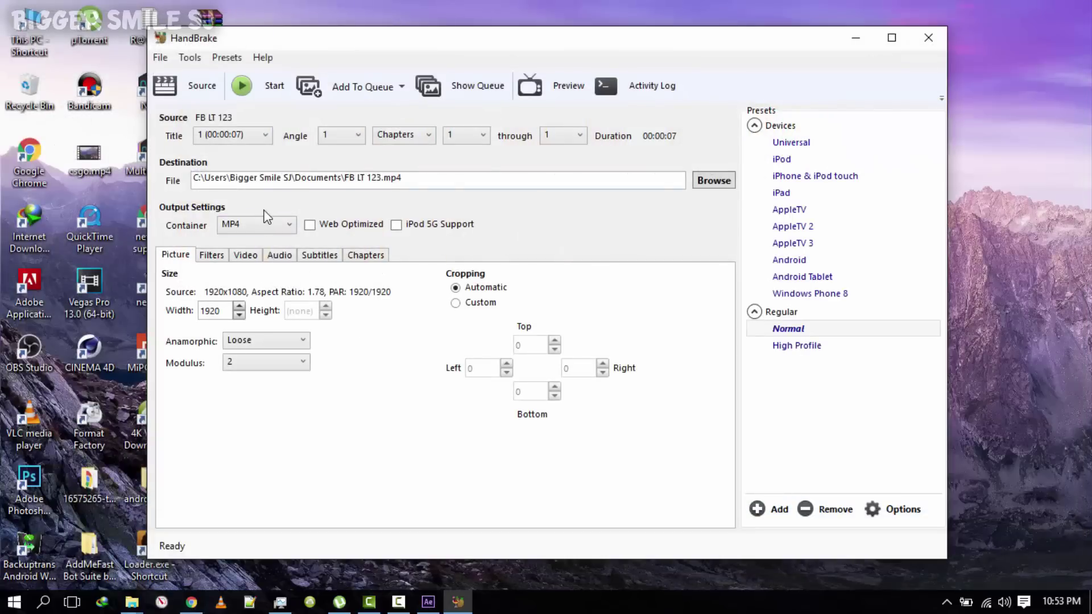
# Keep the MP4 container, enable Web Optimized and set Anamorphic to None.
pyautogui.click(261, 234)
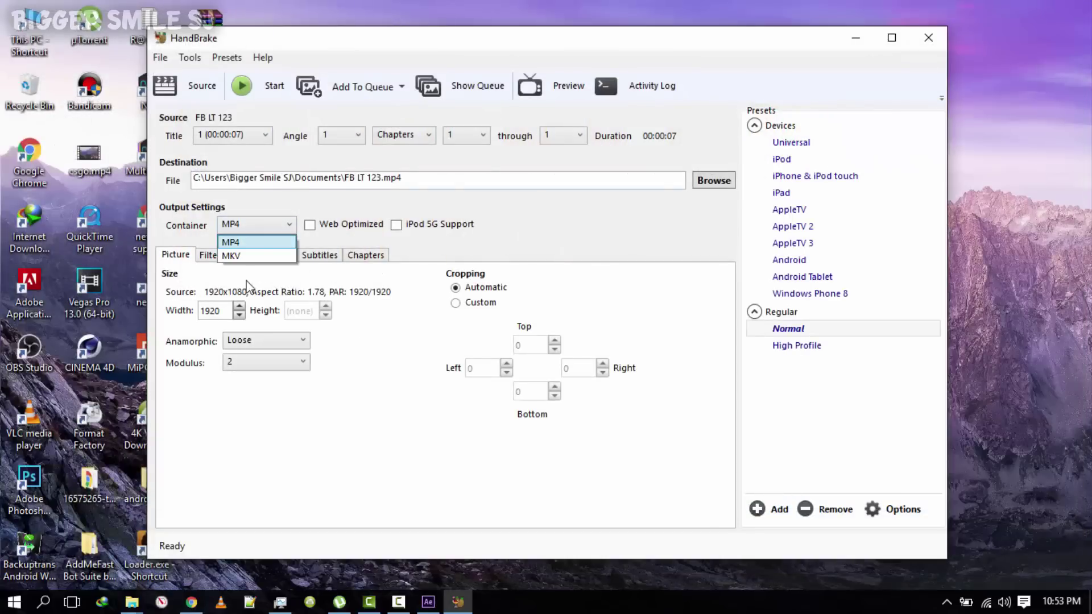
pyautogui.click(239, 239)
pyautogui.click(310, 230)
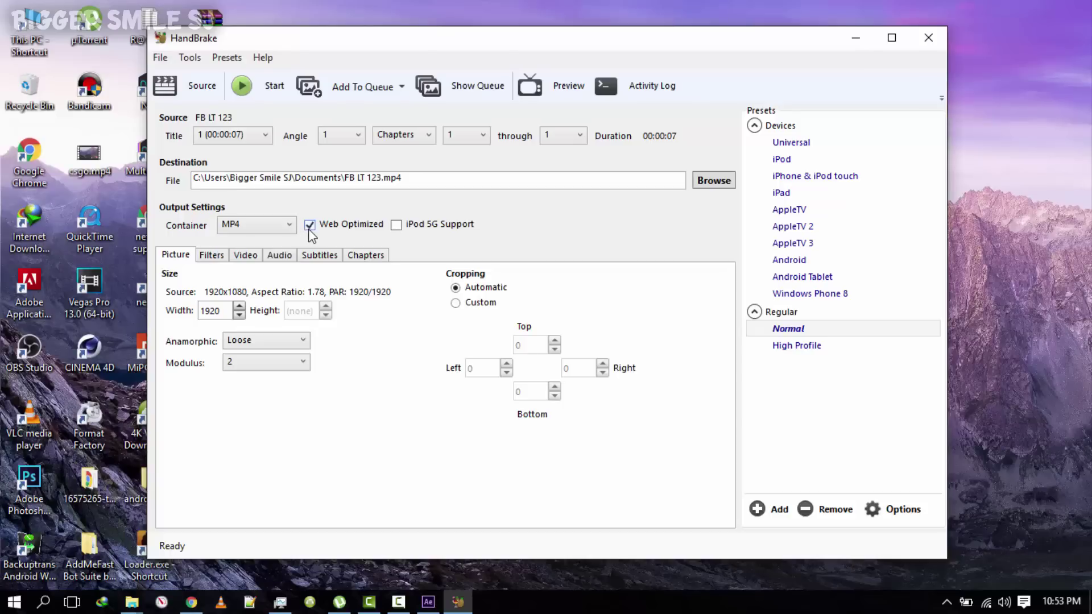
pyautogui.click(247, 343)
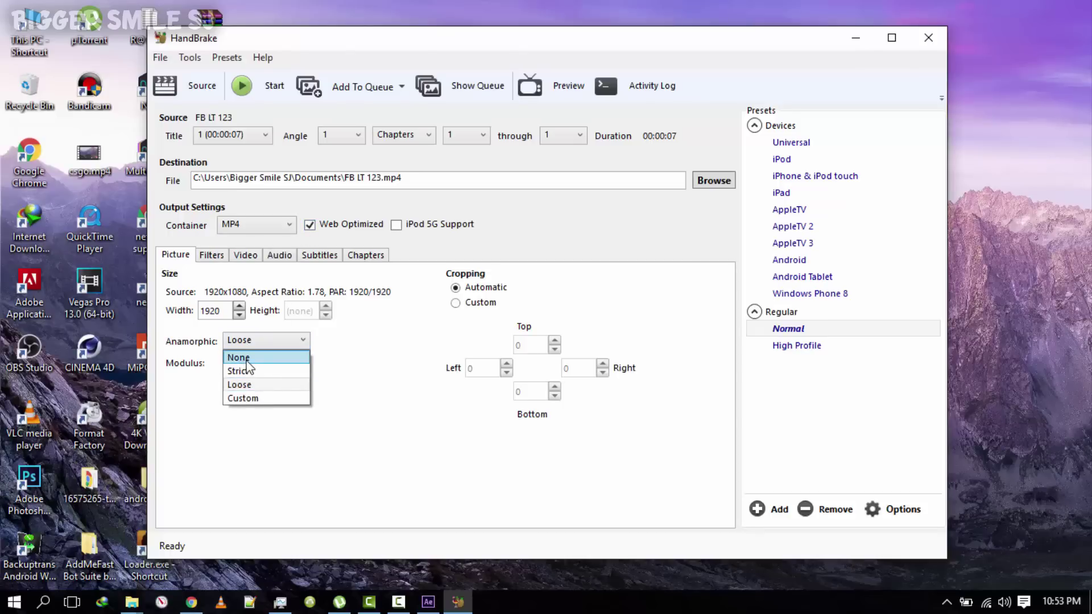
pyautogui.click(247, 362)
# Check the video settings, keep Anamorphic at None and the container at MP4, and start encoding FB LT 123.mp4.
pyautogui.click(215, 255)
pyautogui.click(239, 256)
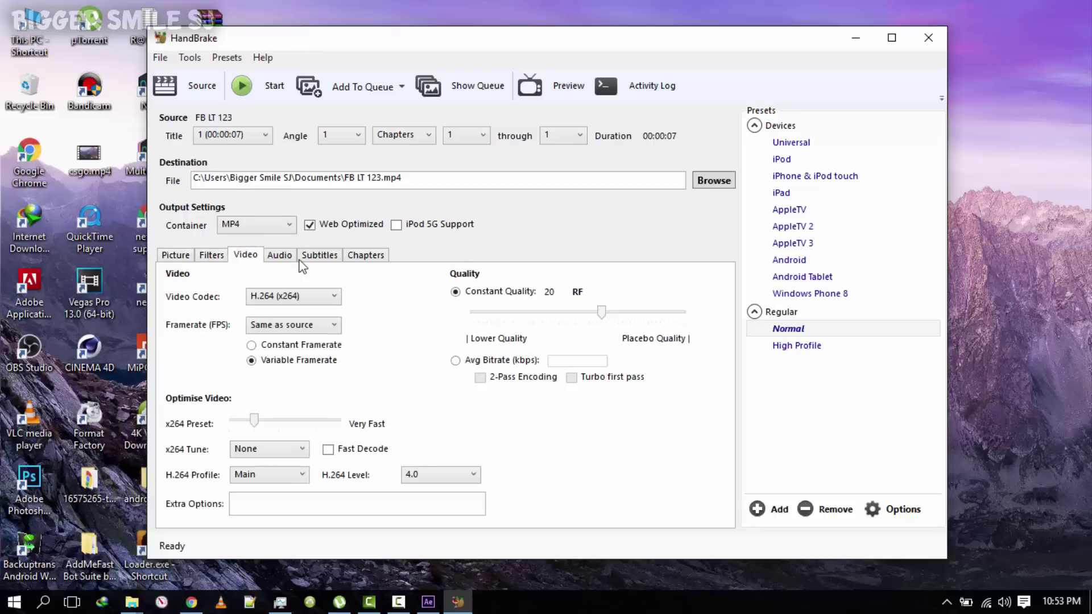
pyautogui.click(184, 259)
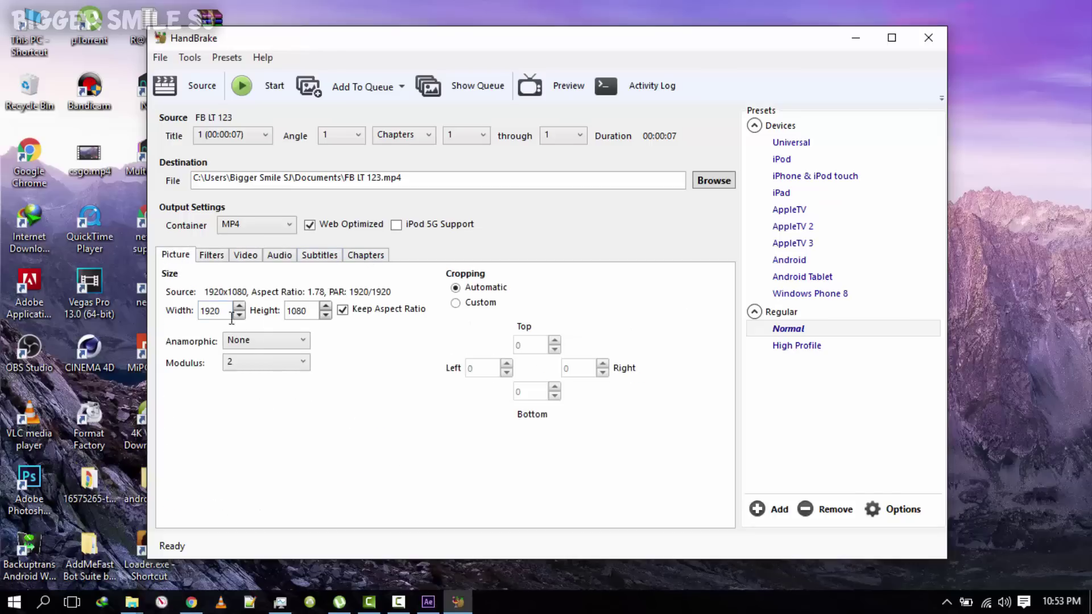
pyautogui.click(249, 341)
pyautogui.click(249, 353)
pyautogui.click(251, 225)
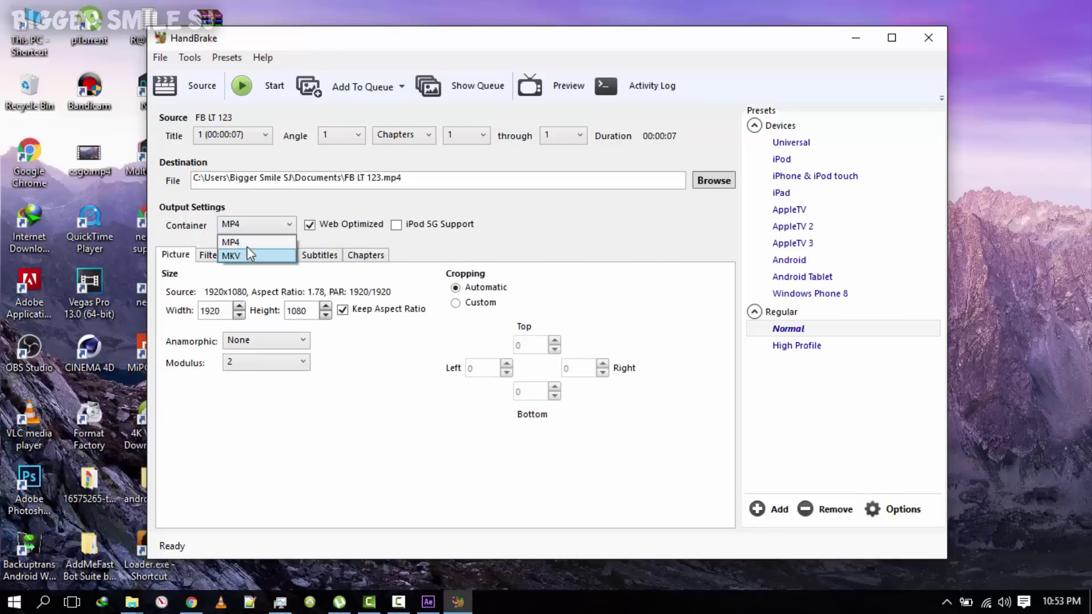
pyautogui.click(247, 243)
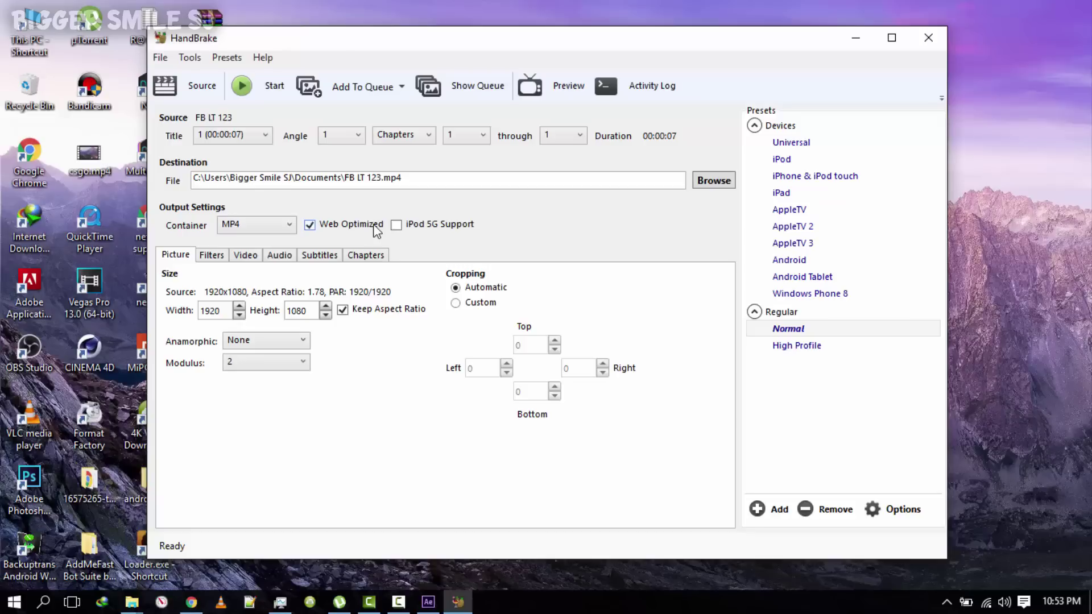
pyautogui.click(258, 94)
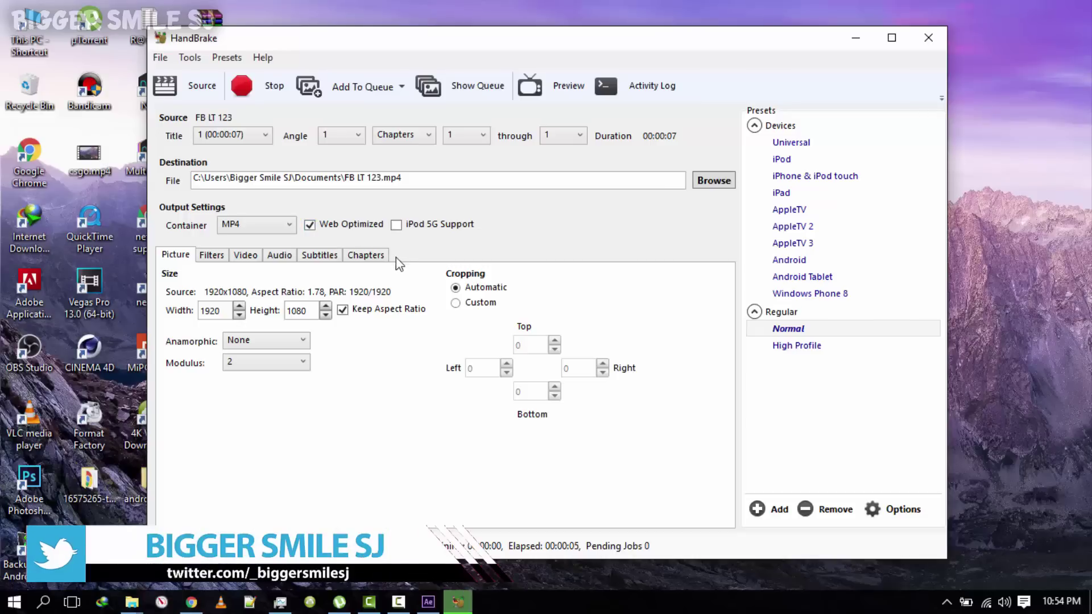
# Play the converted FB LT 123.mp4 from the Documents folder in VLC at full screen, and leave the player.
pyautogui.click(132, 601)
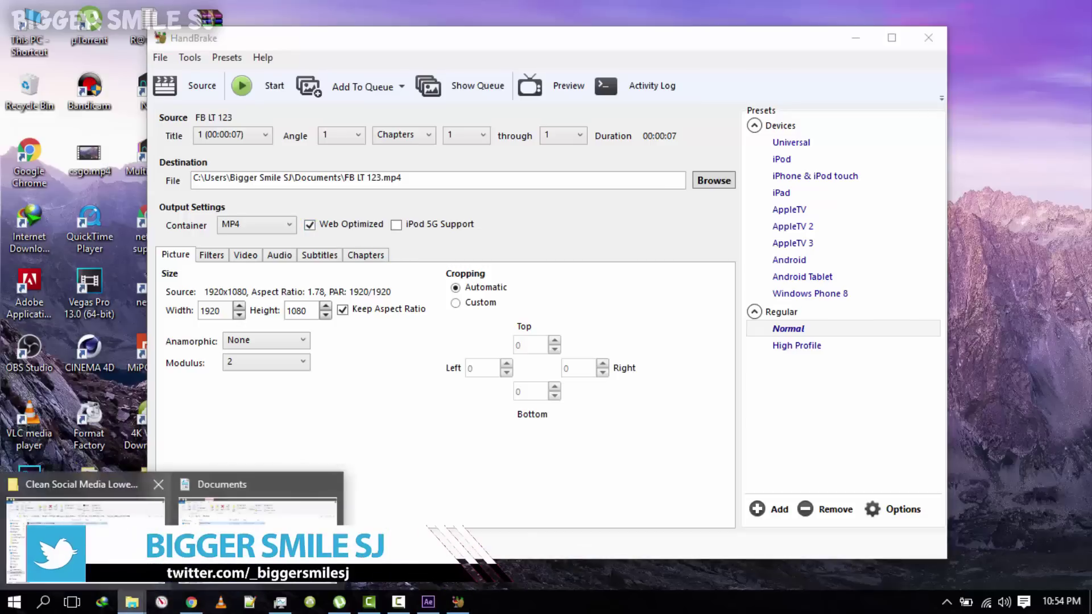
pyautogui.click(244, 500)
pyautogui.click(477, 482)
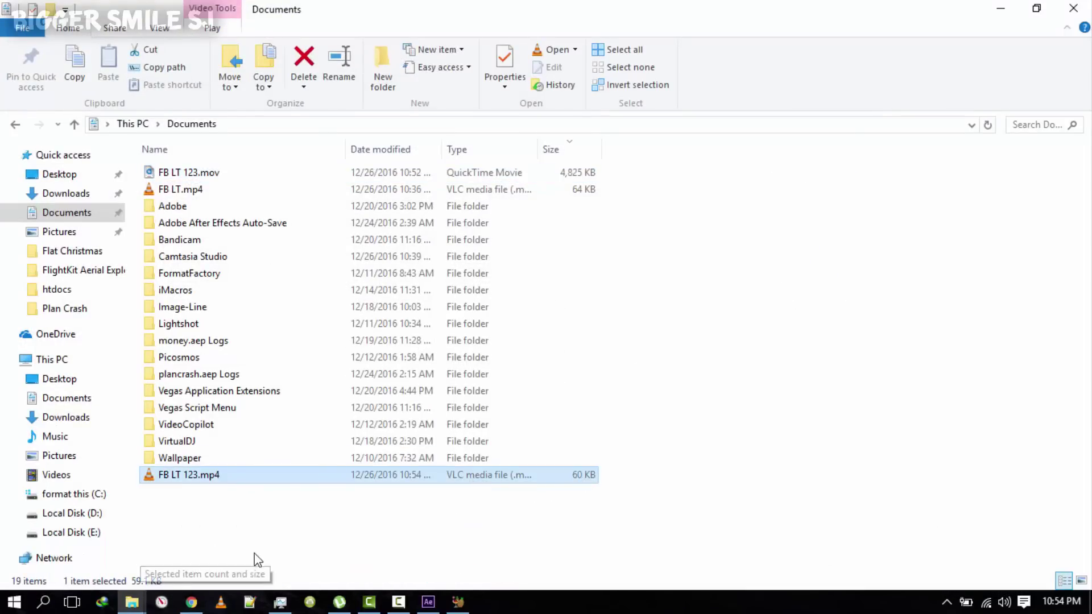
pyautogui.doubleClick(200, 477)
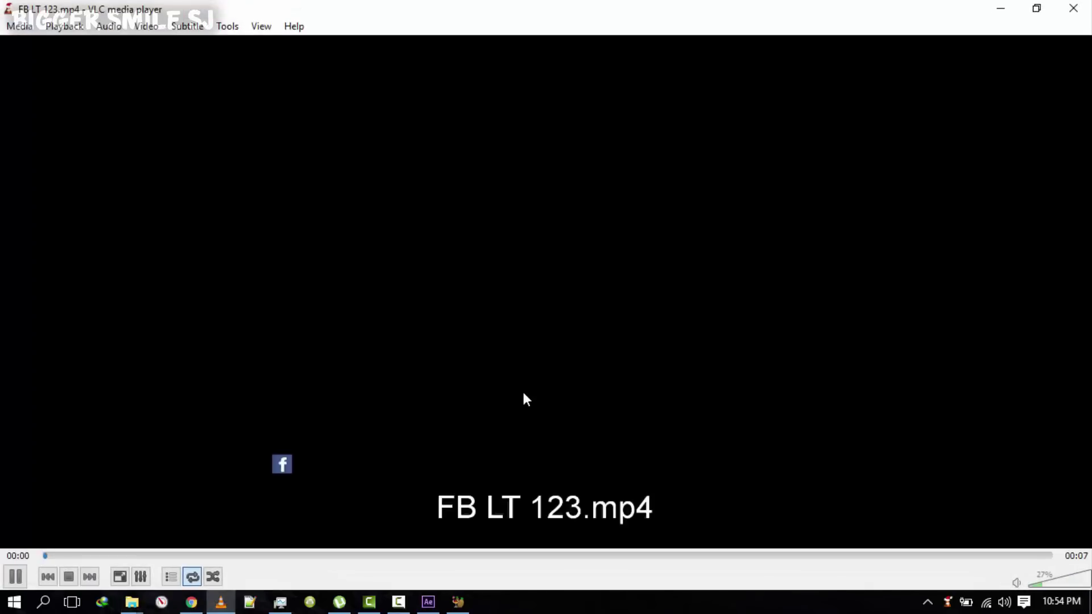
pyautogui.doubleClick(522, 390)
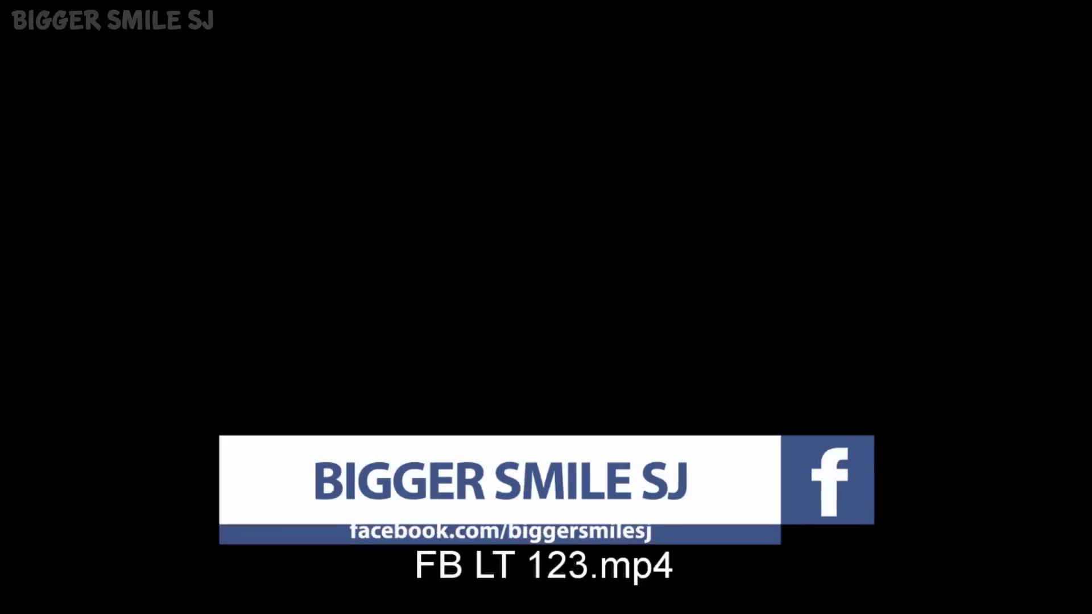
pyautogui.doubleClick(898, 347)
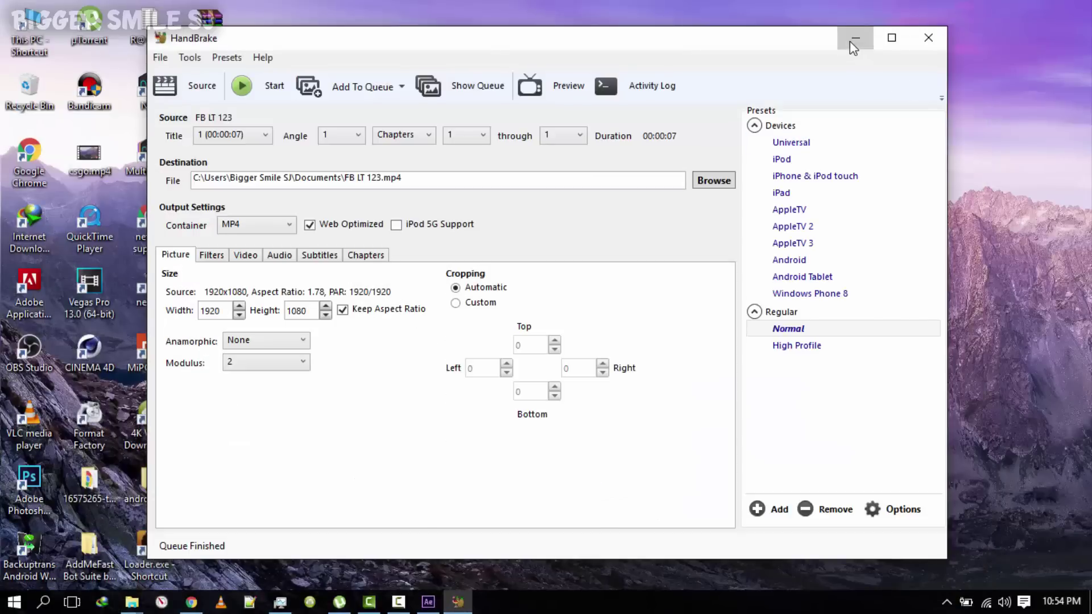
# Minimize HandBrake and launch Camtasia Studio 8 from the desktop.
pyautogui.click(851, 42)
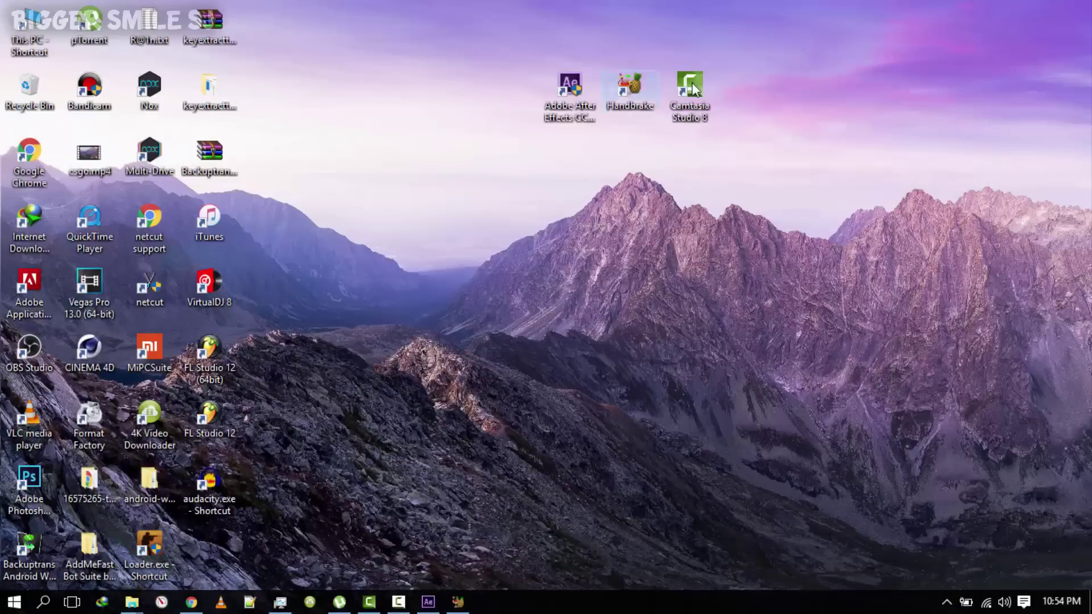
pyautogui.click(680, 98)
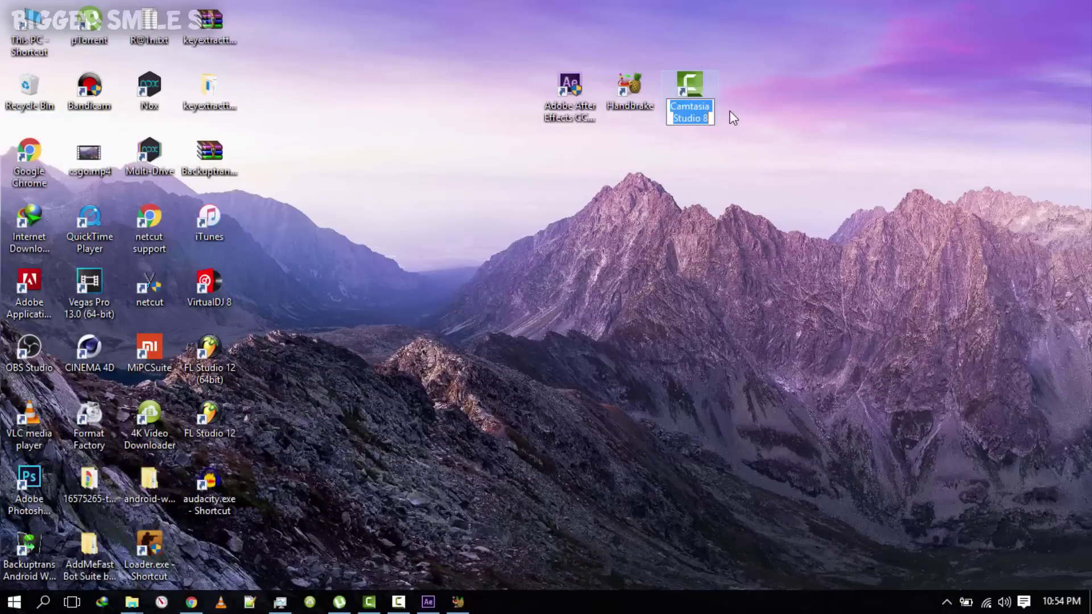
pyautogui.click(708, 91)
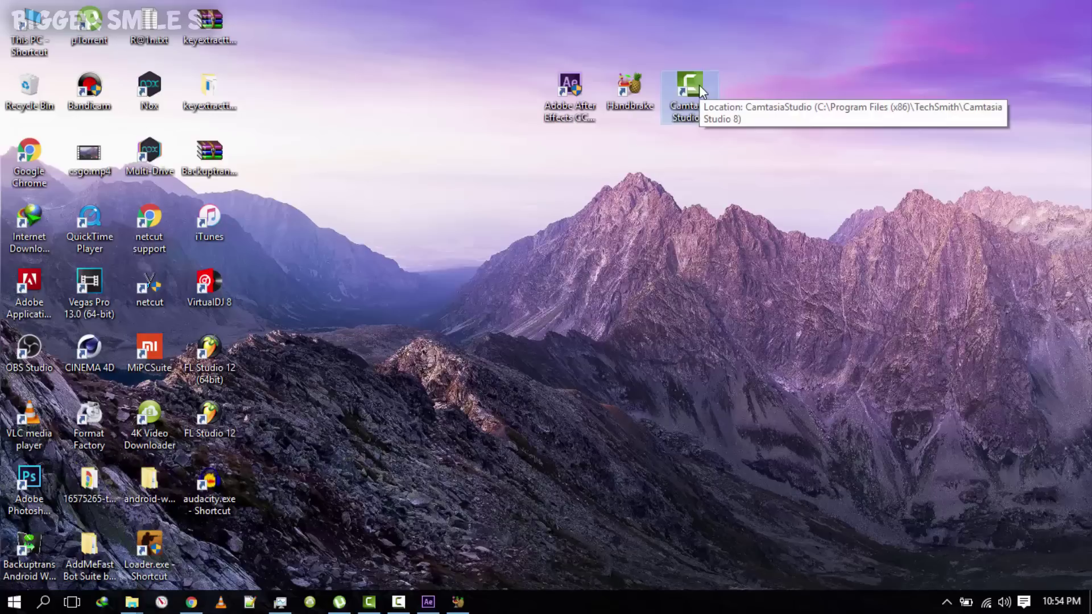
pyautogui.doubleClick(699, 85)
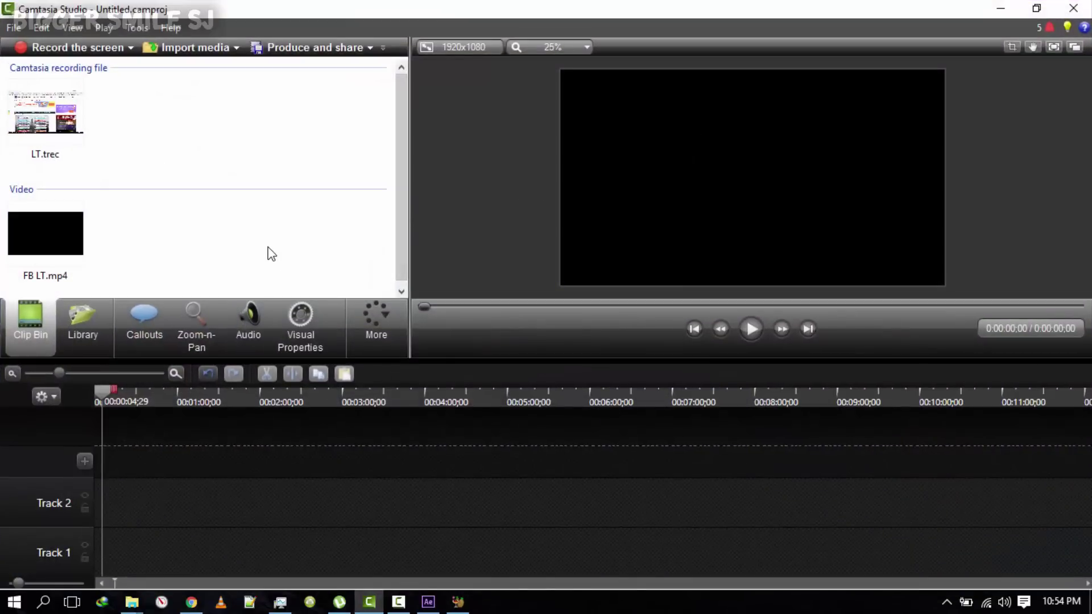
# Remove LT.trec and FB LT.mp4 from the Clip Bin.
pyautogui.click(68, 155)
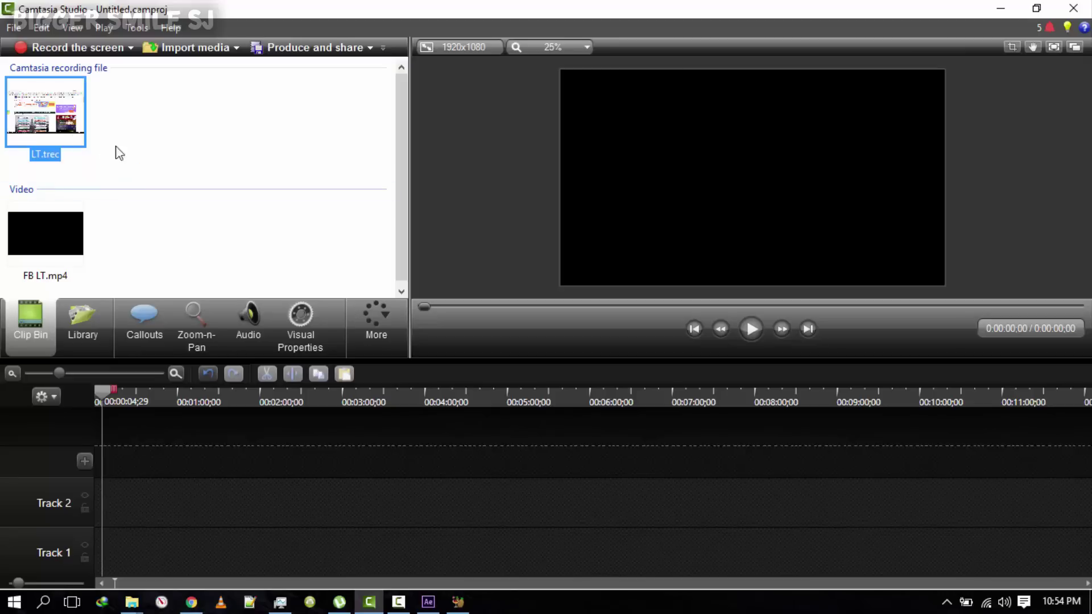
pyautogui.press('Delete')
pyautogui.click(66, 139)
pyautogui.press('Delete')
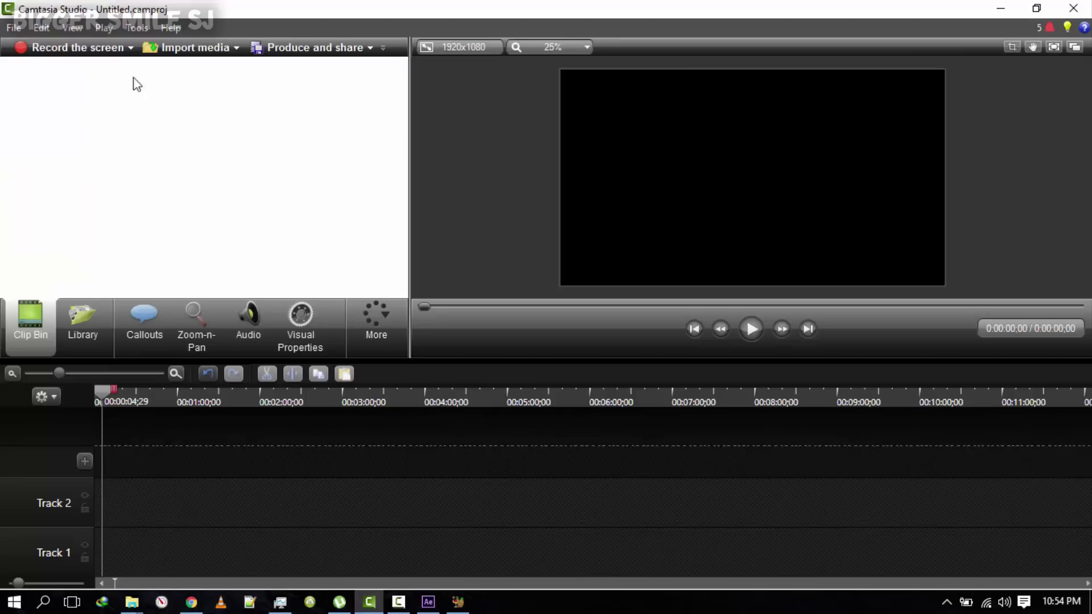
# Import DE F.mp4 from the DE folder and place it at the start of Track 1.
pyautogui.click(162, 50)
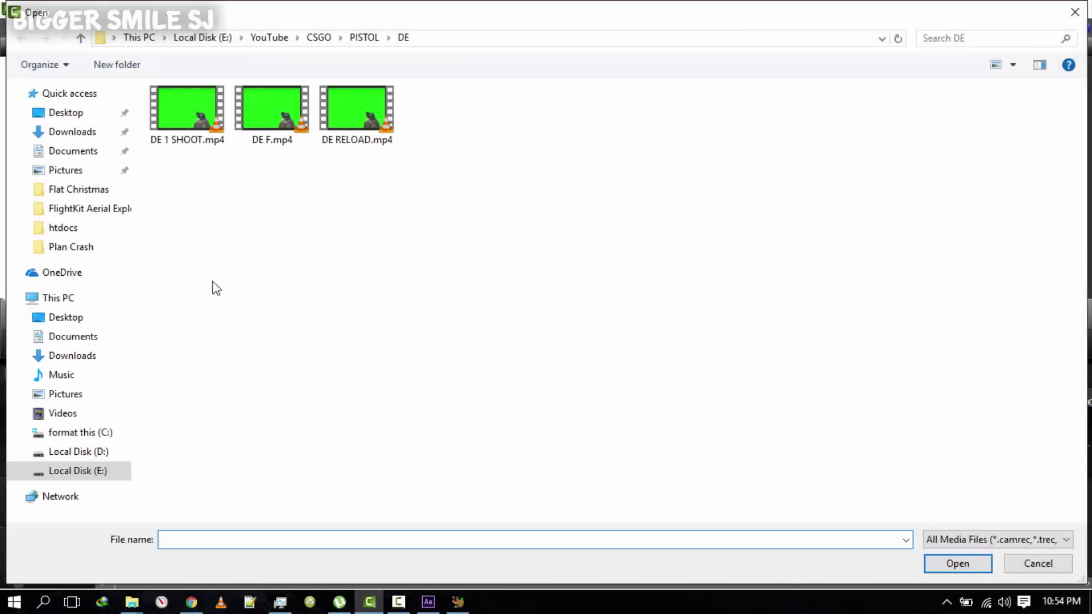
pyautogui.click(258, 143)
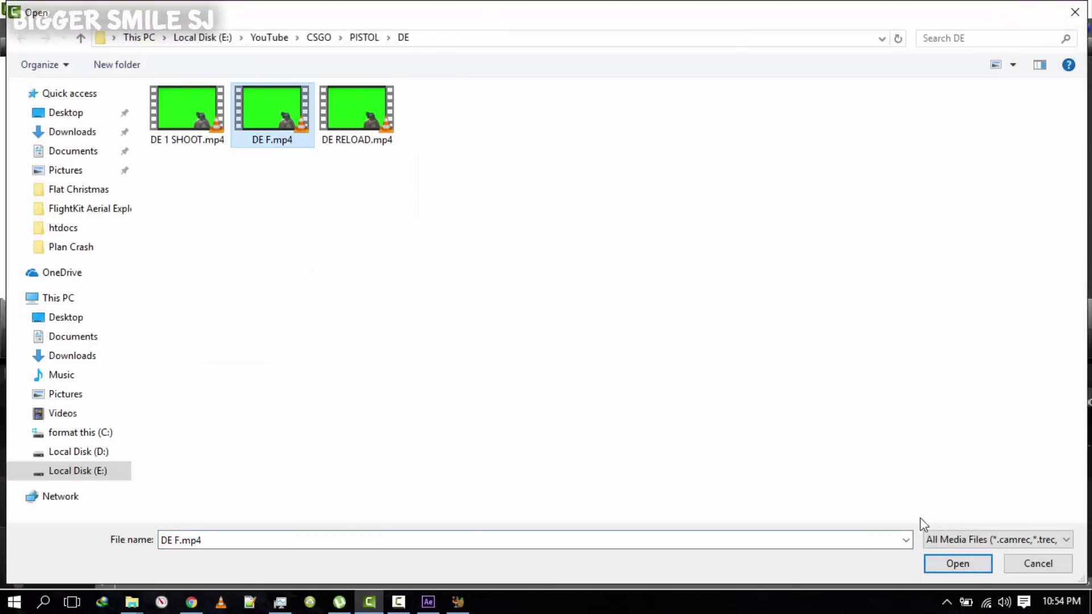
pyautogui.click(942, 565)
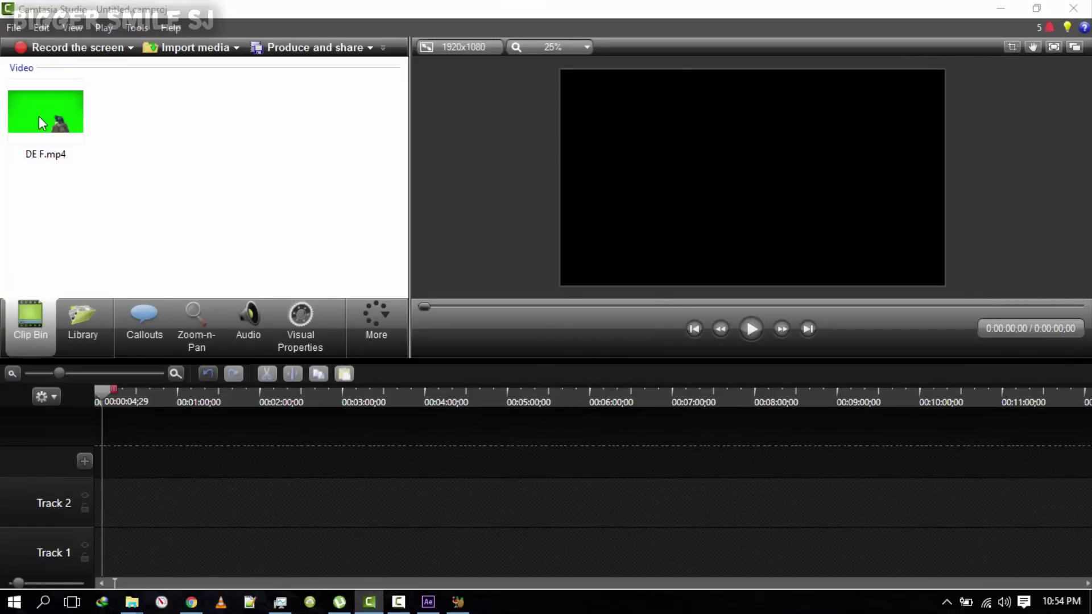
pyautogui.moveTo(39, 116); pyautogui.dragTo(155, 551)
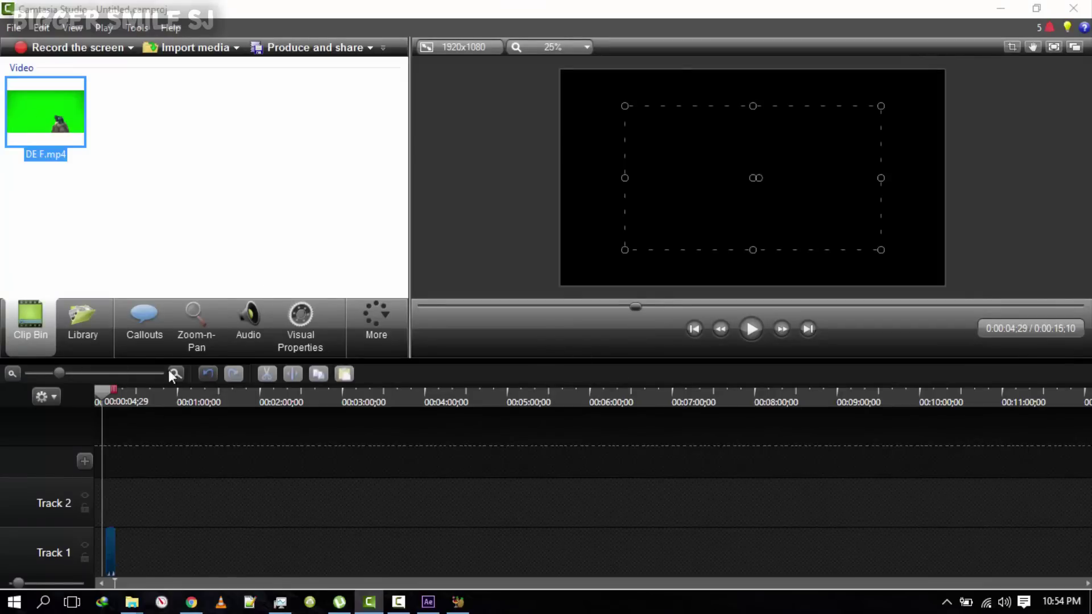
pyautogui.moveTo(59, 373); pyautogui.dragTo(114, 374)
pyautogui.moveTo(422, 569); pyautogui.dragTo(180, 569)
# Enlarge the DE F.mp4 clip so it fills the whole 1920x1080 canvas.
pyautogui.moveTo(728, 218); pyautogui.dragTo(663, 180)
pyautogui.moveTo(818, 141); pyautogui.dragTo(946, 141)
pyautogui.moveTo(753, 215); pyautogui.dragTo(752, 284)
# Play a few seconds of the DE F.mp4 clip on the timeline, and pause it.
pyautogui.click(157, 405)
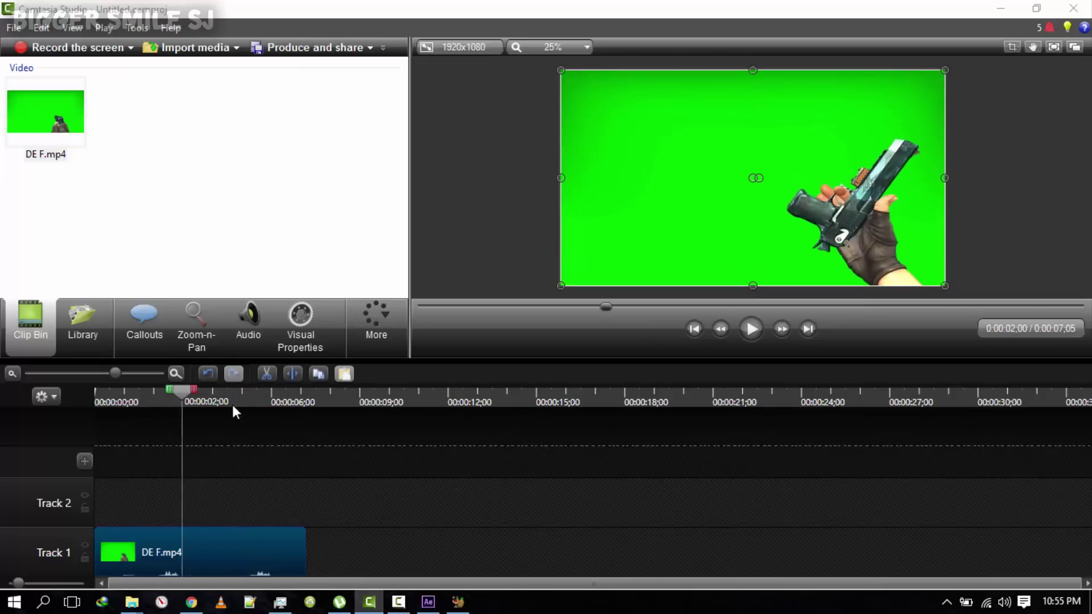
pyautogui.click(752, 331)
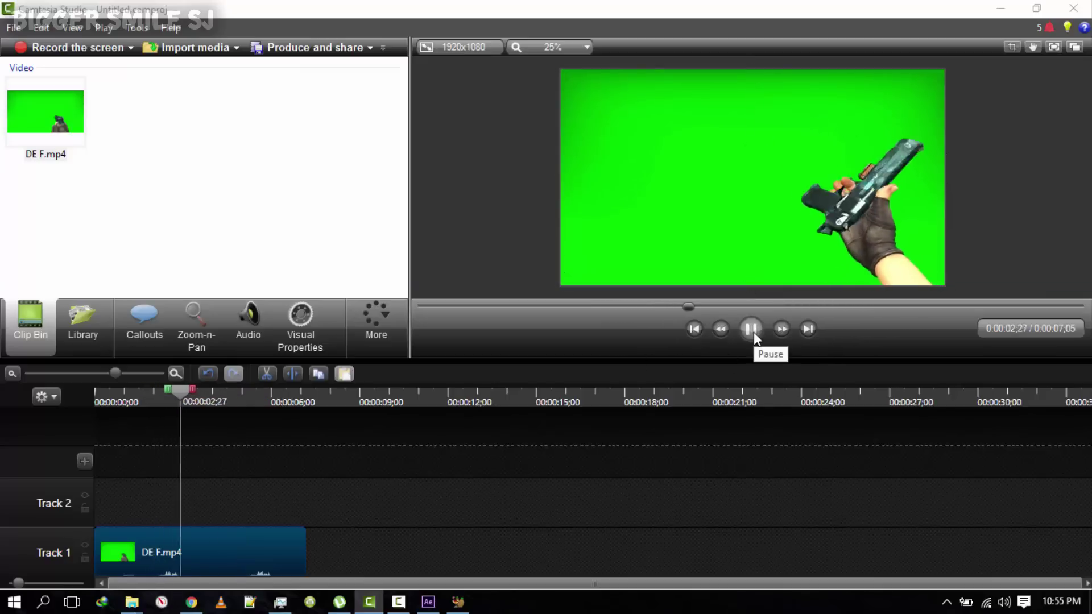
pyautogui.click(753, 331)
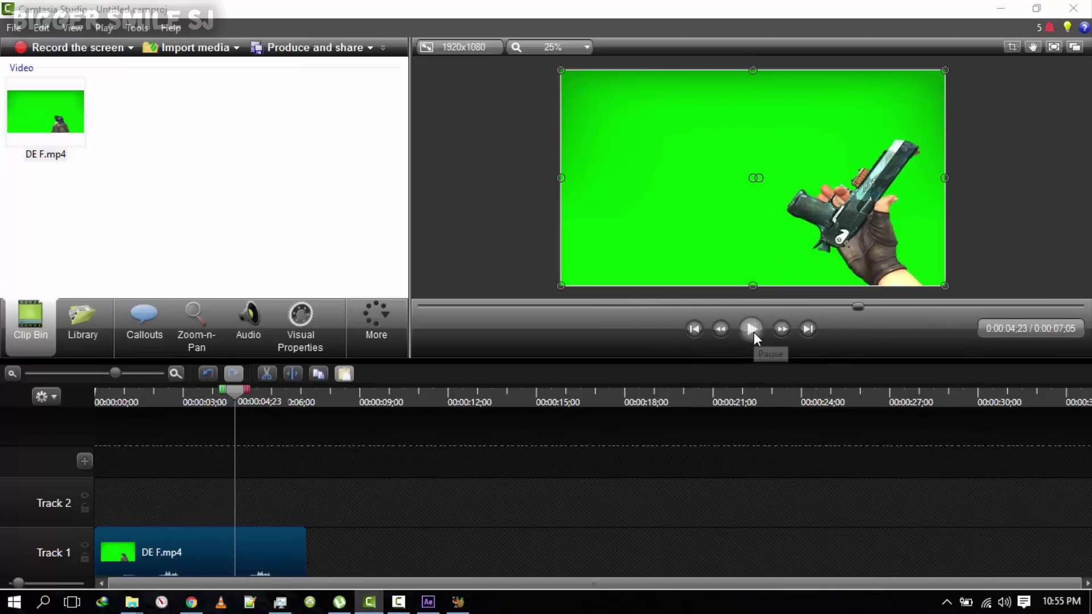
# Import FB LT 123.mp4 from the Documents folder and place it at the start of Track 2.
pyautogui.click(193, 45)
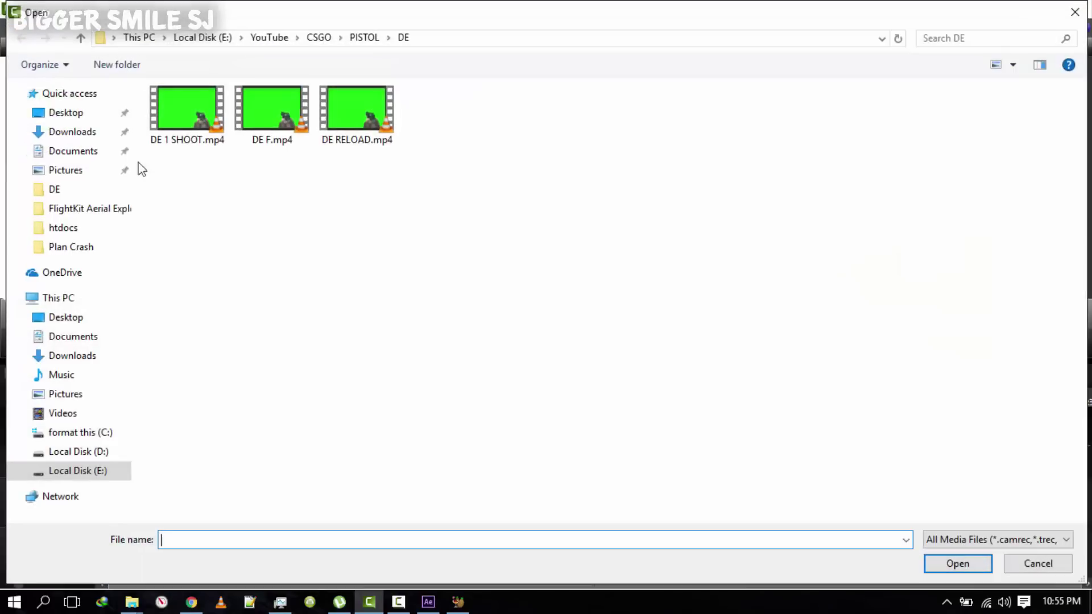
pyautogui.click(86, 154)
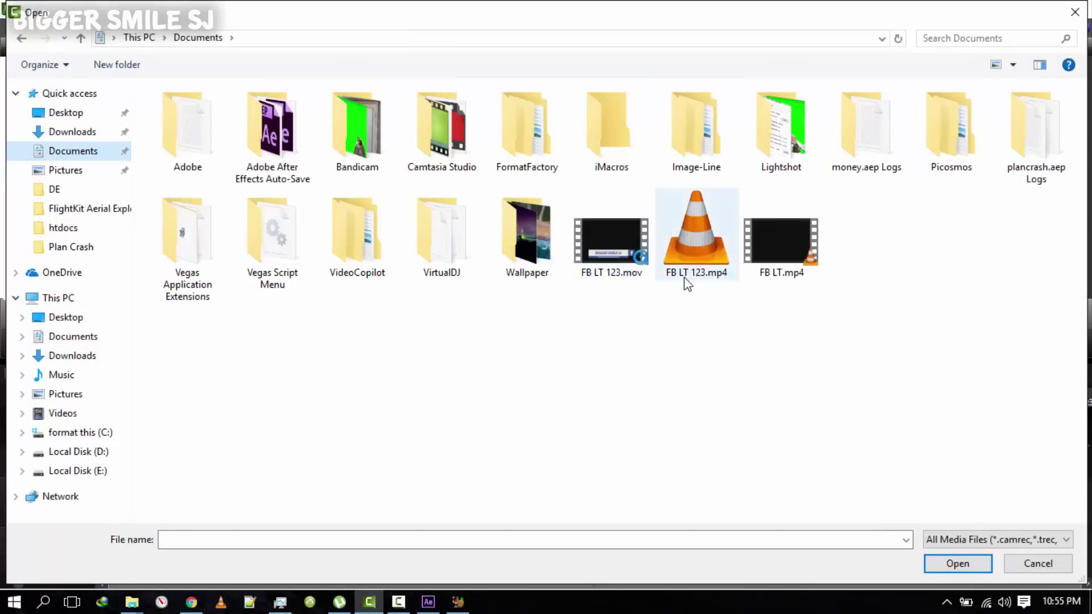
pyautogui.click(687, 284)
pyautogui.click(958, 564)
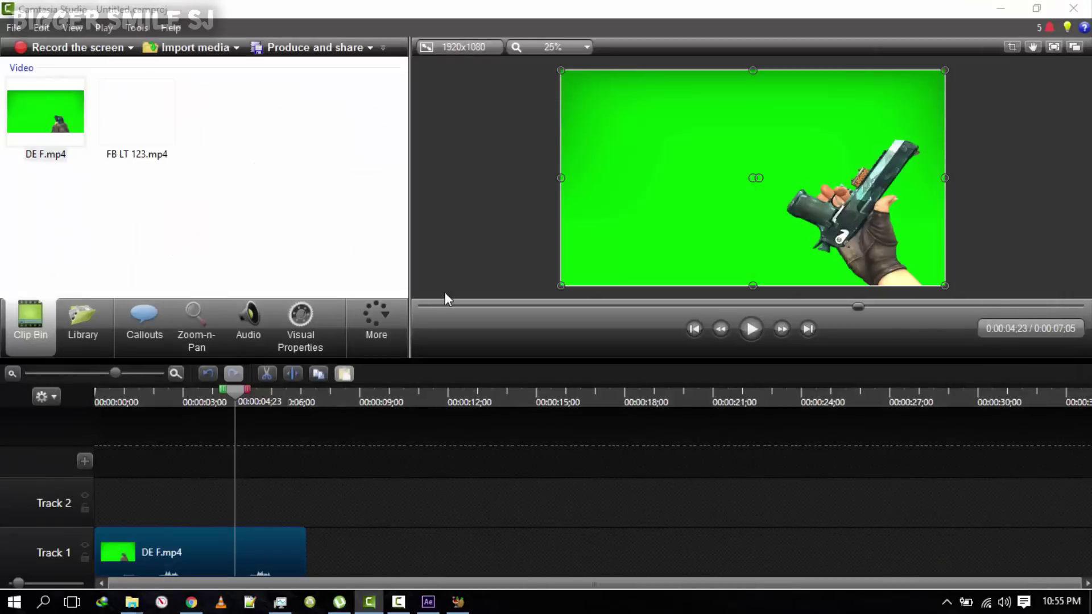
pyautogui.moveTo(119, 142); pyautogui.dragTo(108, 510)
# With the playhead at 0:00:02;24, enable the Remove a color effect on the FB LT 123.mp4 clip.
pyautogui.click(179, 408)
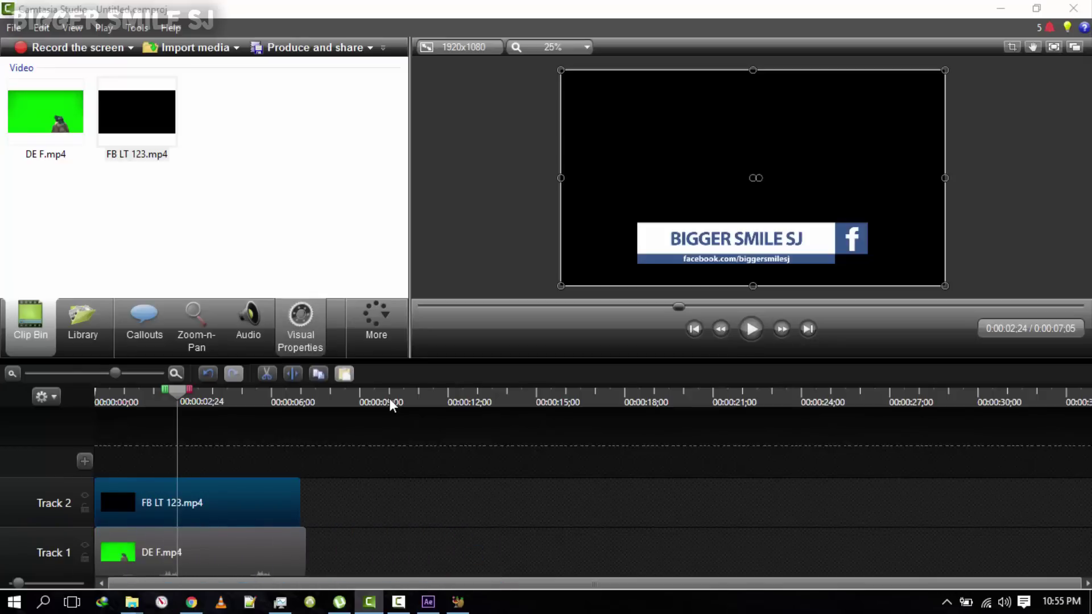
pyautogui.press('v')
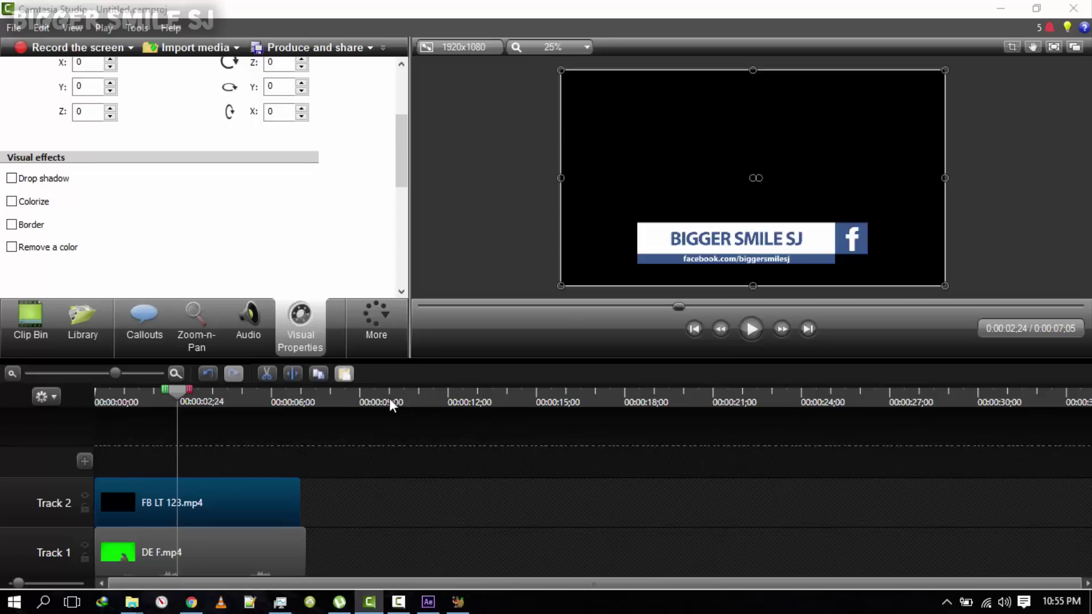
pyautogui.press('space')
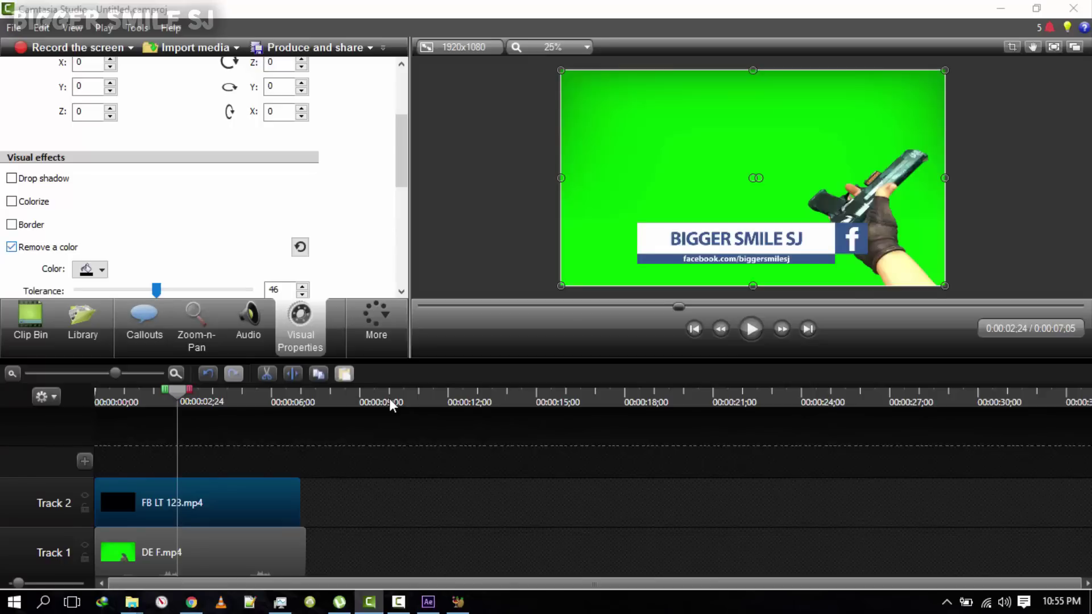
# Try sampling the green background on the canvas as the color to remove.
pyautogui.press('space')
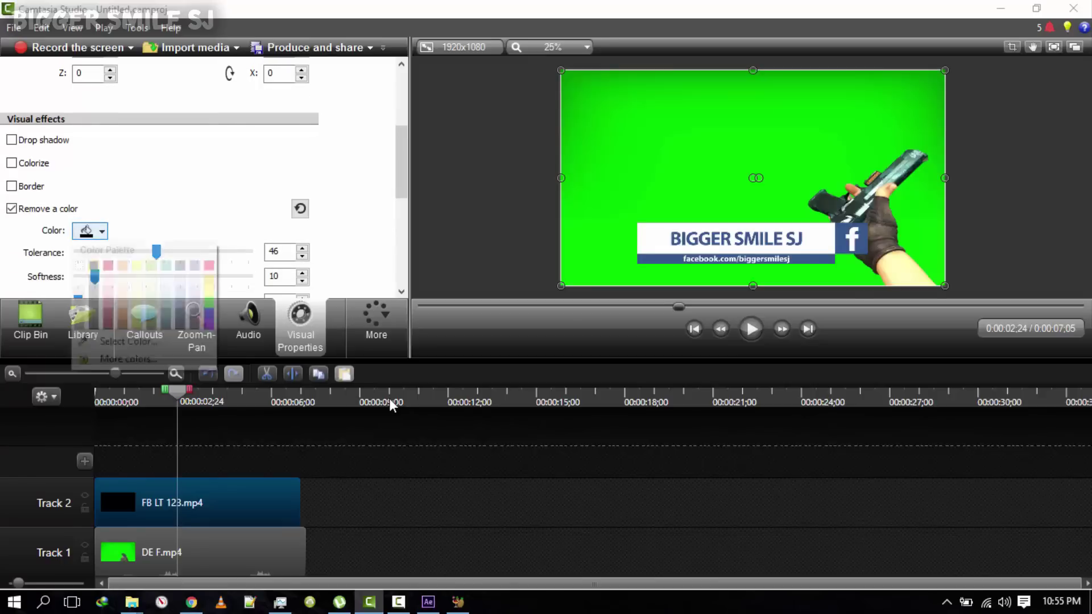
pyautogui.press('Down')
pyautogui.press('Escape')
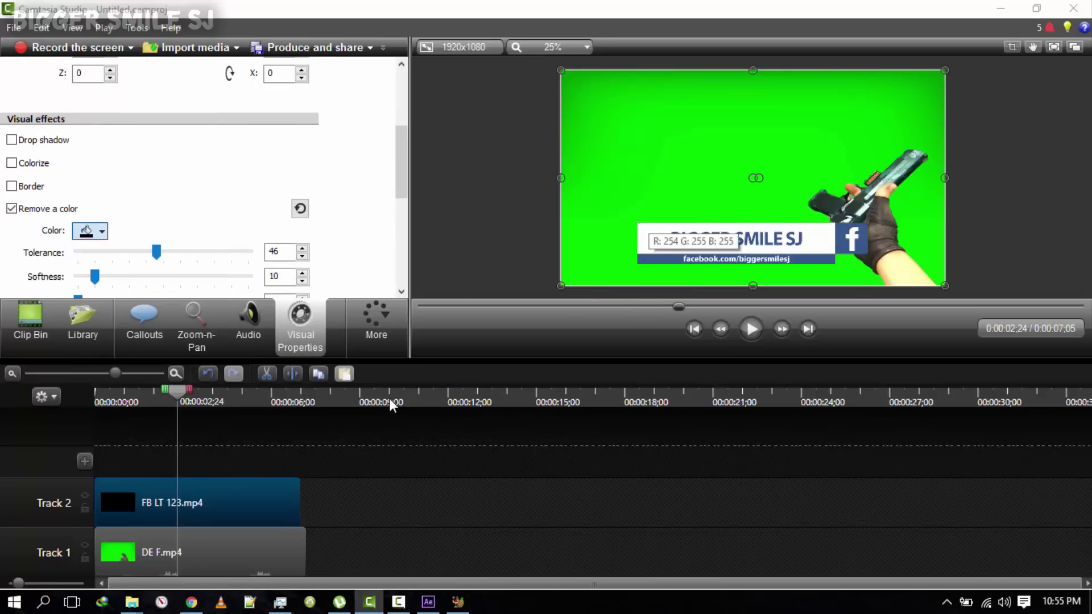
pyautogui.press('Return')
pyautogui.press('Tab')
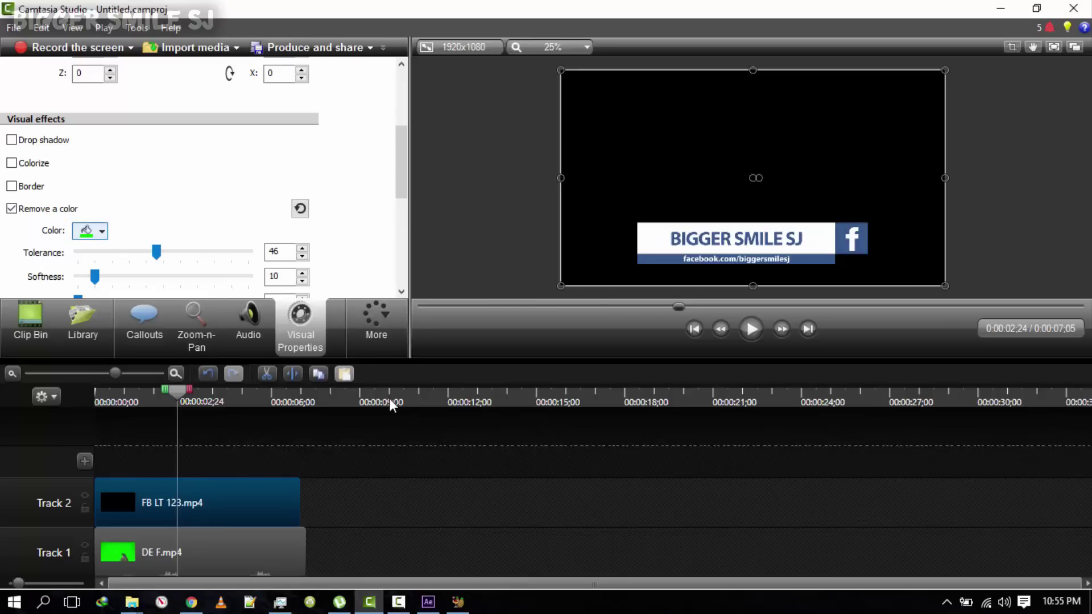
# Sample the clip's black background (R: 0 G: 0 B: 0) as the color to remove, and inspect the lower third up close.
pyautogui.press('space')
pyautogui.press('Down')
pyautogui.press('Return')
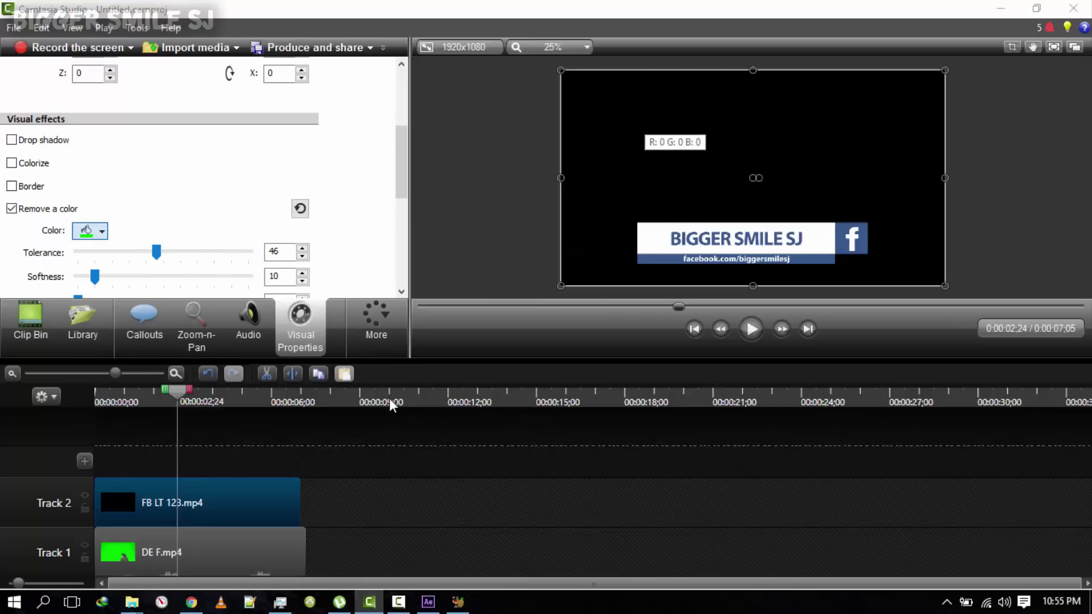
pyautogui.click(643, 145)
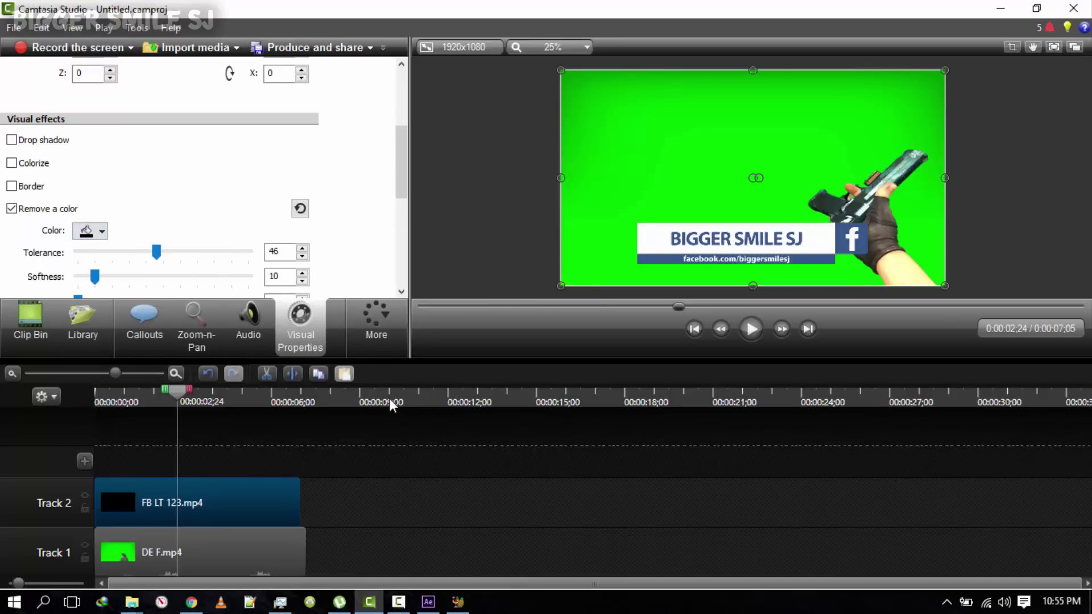
pyautogui.hotkey('ctrl', '+')
pyautogui.hotkey('ctrl', '-')
pyautogui.hotkey('ctrl', '-')
pyautogui.hotkey('ctrl', '-')
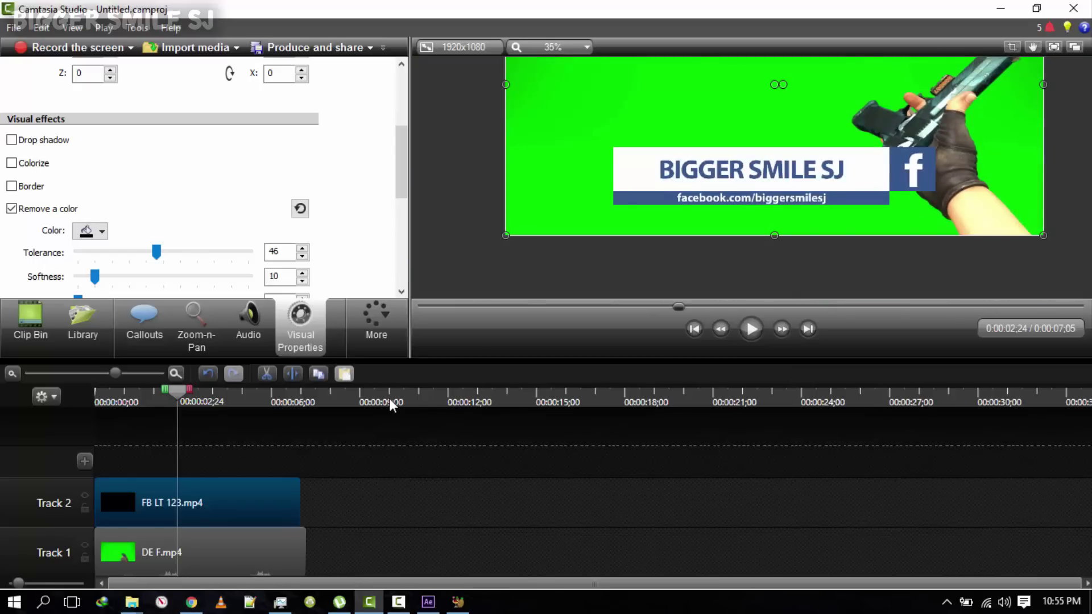
# Preview the overlay up to 0:00:04;25 and try a Remove a color tolerance of 85 on the lower third.
pyautogui.press('space')
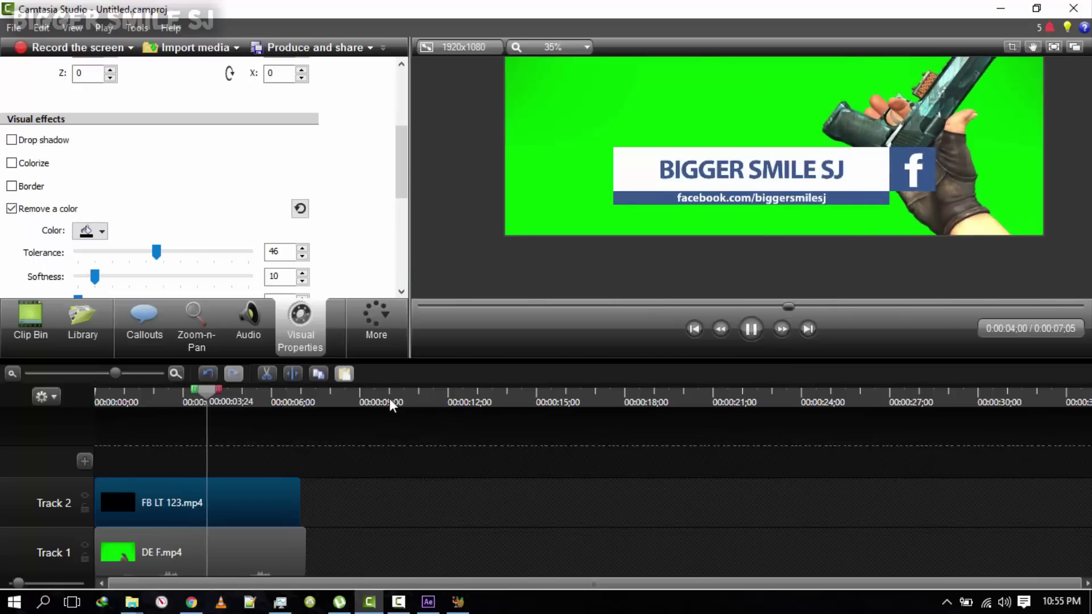
pyautogui.press('space')
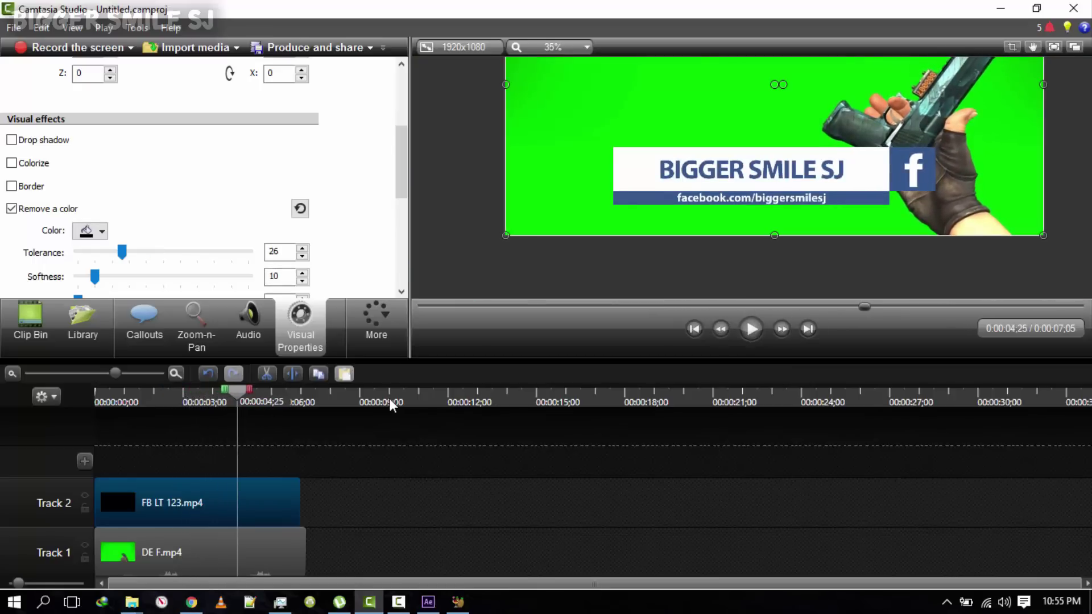
pyautogui.press('Right')
pyautogui.press('Right')
pyautogui.press('Right')
pyautogui.press('Right')
pyautogui.press('Right')
pyautogui.press('Right')
pyautogui.press('Right')
pyautogui.press('Right')
pyautogui.press('Right')
pyautogui.press('Right')
pyautogui.press('Right')
pyautogui.press('Right')
pyautogui.press('Right')
pyautogui.press('Right')
pyautogui.press('Right')
pyautogui.press('Right')
pyautogui.press('Right')
pyautogui.press('Right')
pyautogui.press('Right')
pyautogui.press('Right')
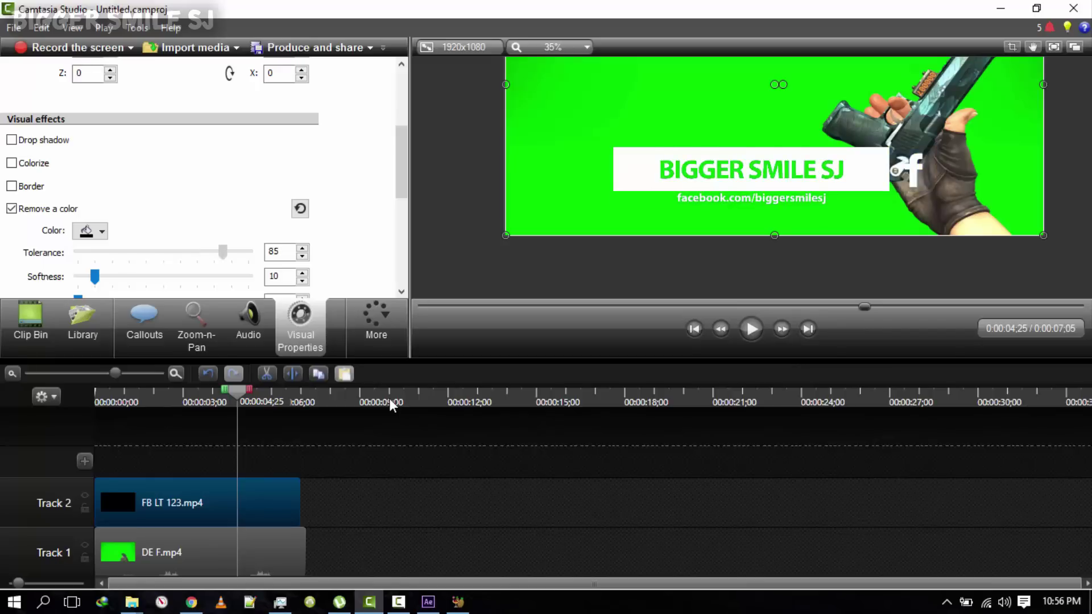
# Set the Remove a color tolerance of the FB LT 123.mp4 clip to 28.
pyautogui.press('Left')
pyautogui.press('Left')
pyautogui.press('Left')
pyautogui.press('Left')
pyautogui.press('Left')
pyautogui.press('Left')
pyautogui.press('Left')
pyautogui.press('Left')
pyautogui.press('Left')
pyautogui.press('Left')
pyautogui.press('Left')
pyautogui.press('Left')
pyautogui.press('Left')
pyautogui.press('Left')
pyautogui.press('Left')
pyautogui.press('Left')
pyautogui.press('Left')
pyautogui.press('Left')
pyautogui.press('Left')
pyautogui.press('Left')
pyautogui.press('Right')
pyautogui.press('Right')
pyautogui.press('Right')
pyautogui.press('Right')
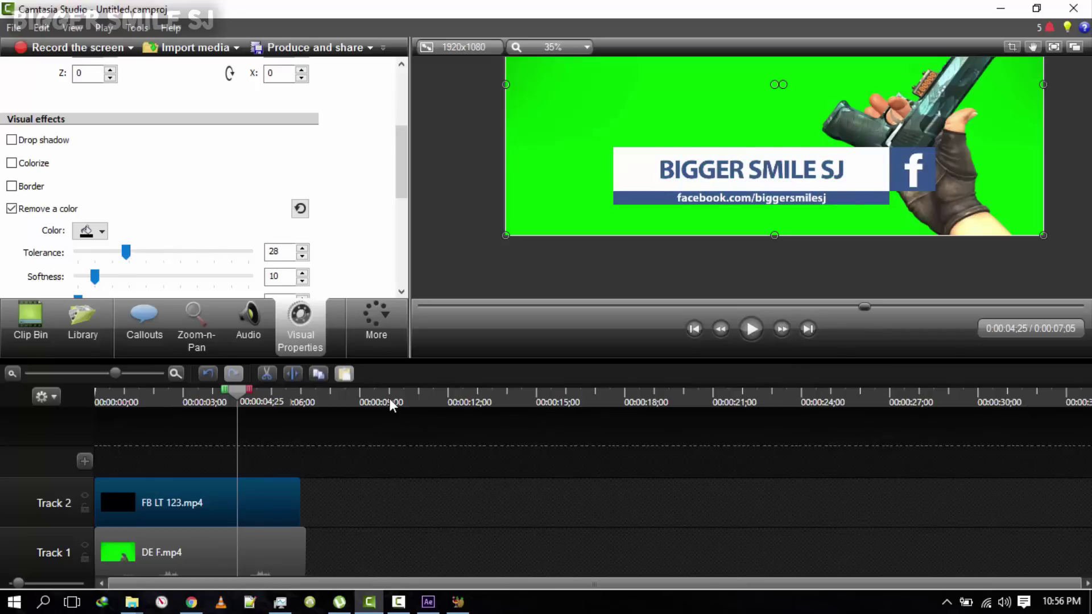
# Scale the FB LT 123.mp4 overlay to about half size in the canvas's lower-left corner and play the composite from the start.
pyautogui.hotkey('alt', 'Down')
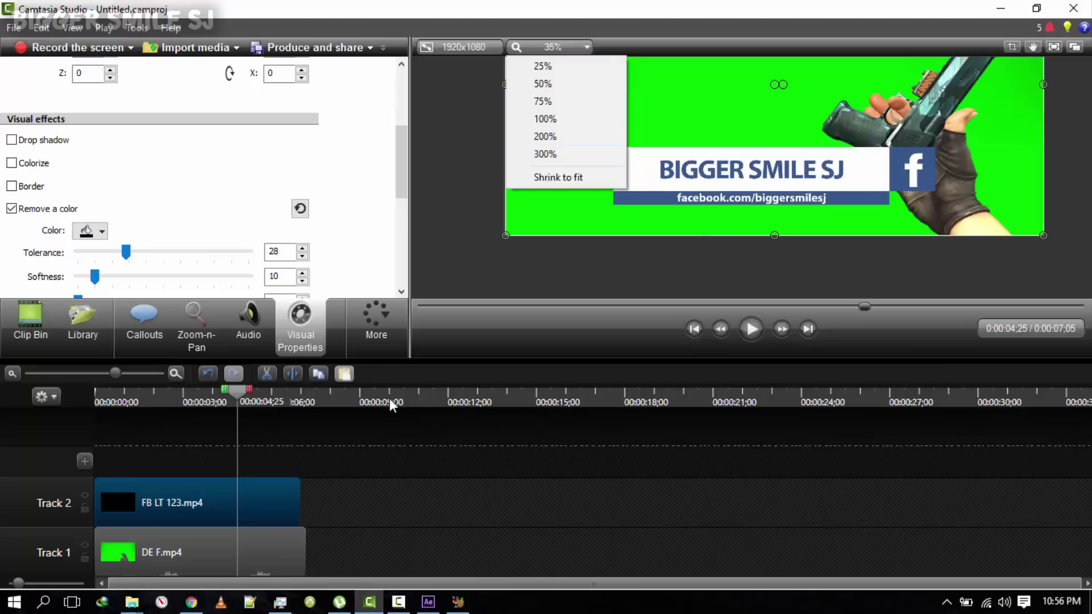
pyautogui.press('End')
pyautogui.press('Return')
pyautogui.hotkey('ctrl', 'Home')
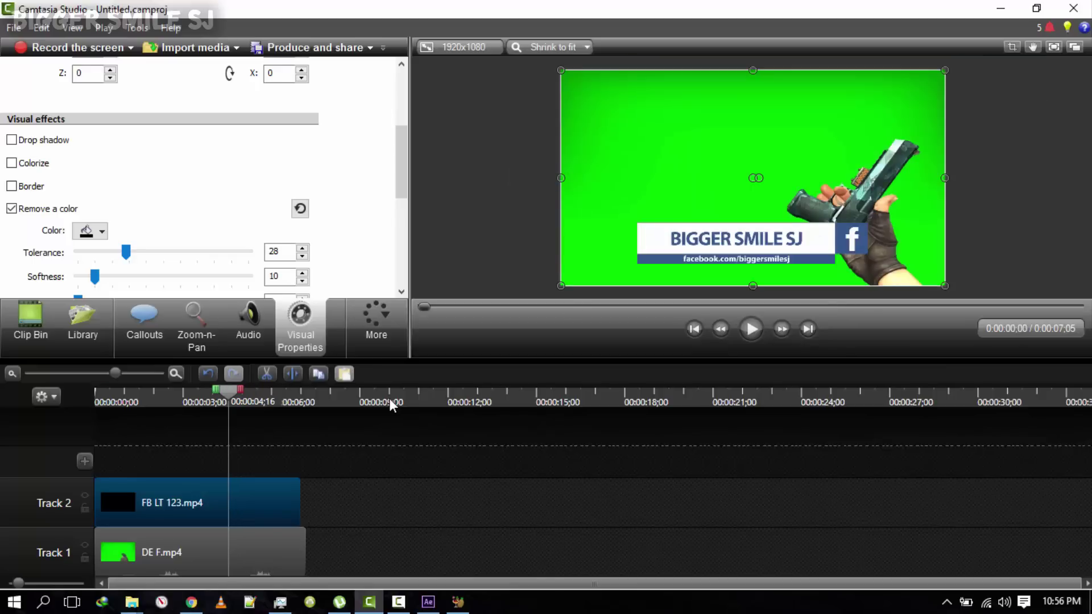
pyautogui.press('space')
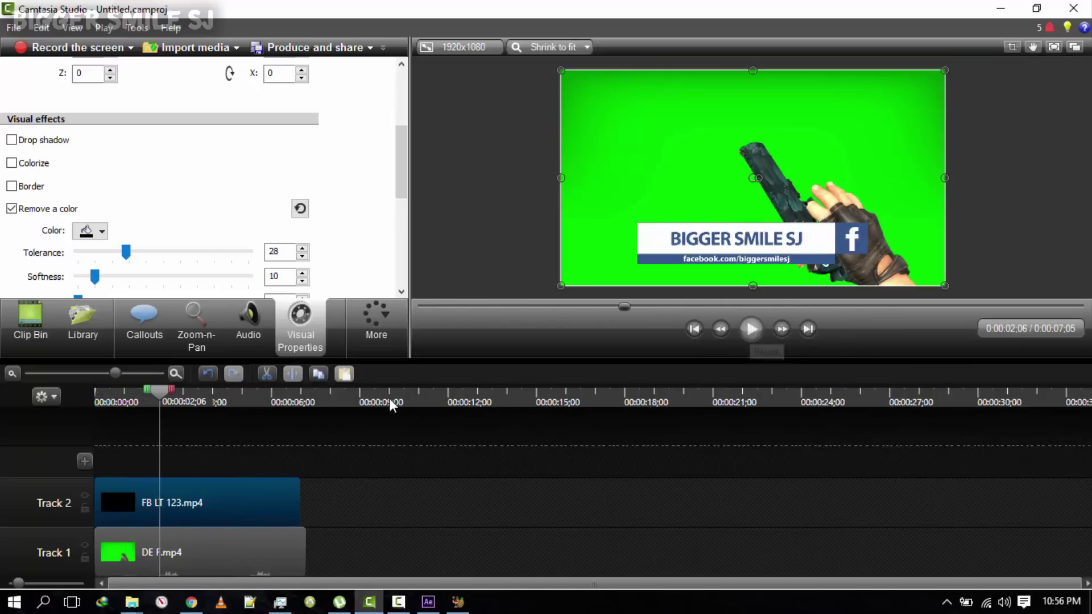
pyautogui.press('space')
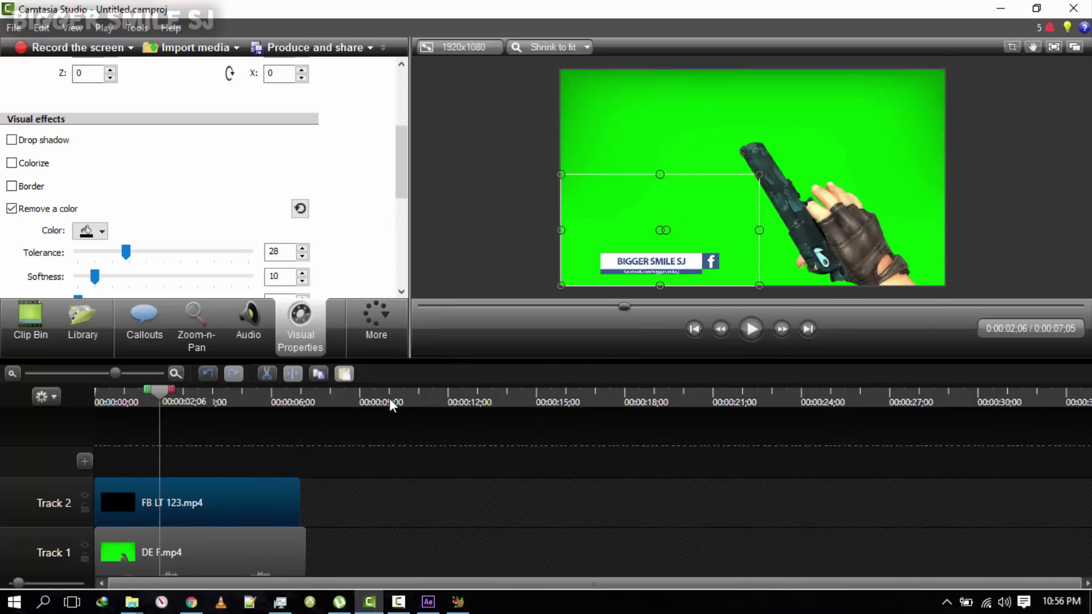
pyautogui.hotkey('ctrl', 'Home')
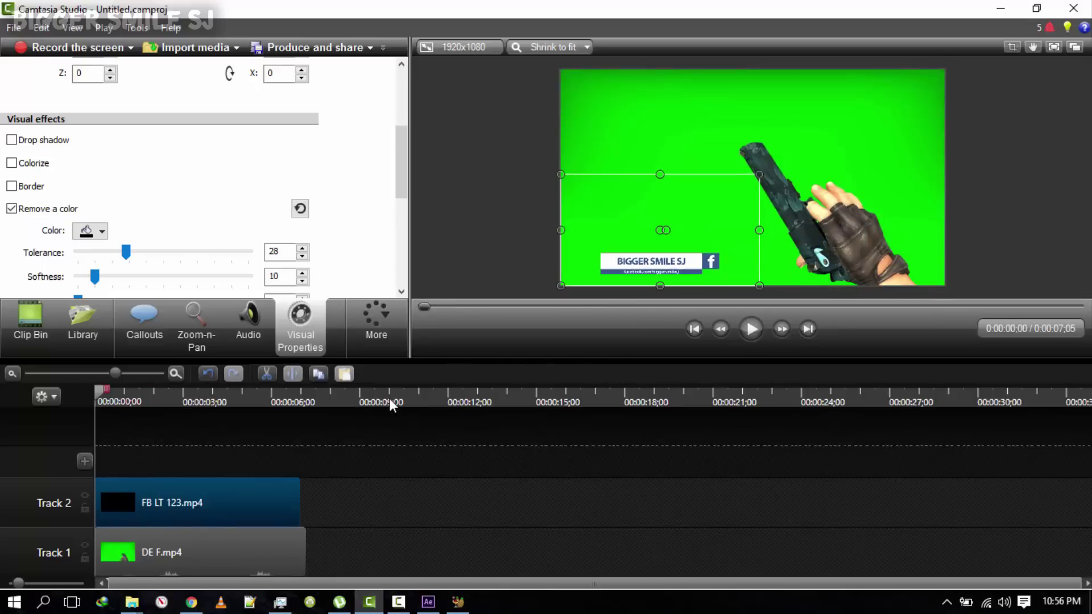
pyautogui.press('space')
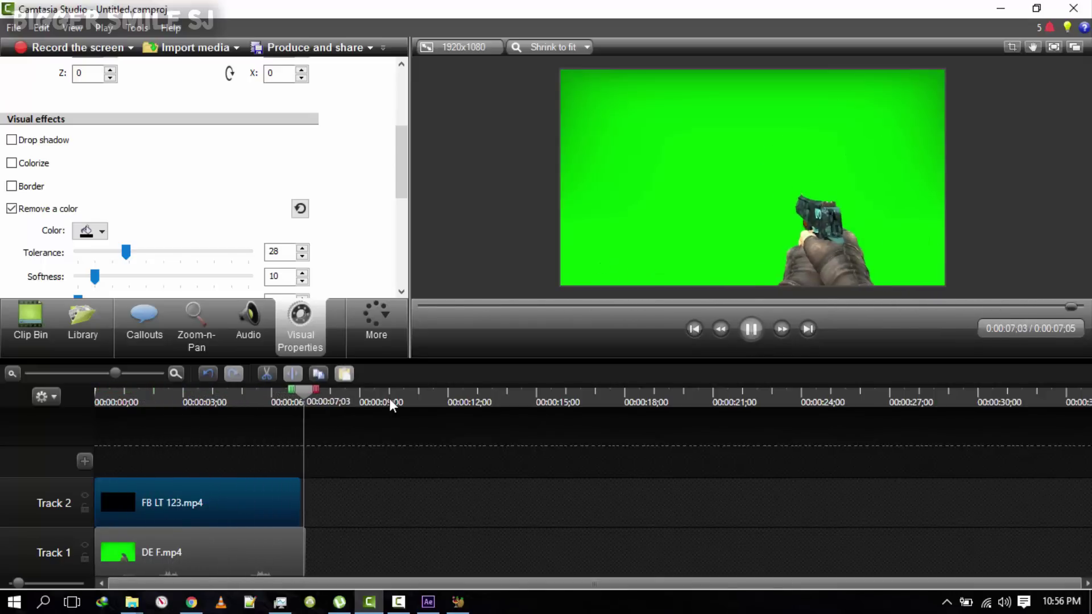
# Start producing the video with the MP4 with Smart Player (up to 720p) preset.
pyautogui.hotkey('ctrl', 'p')
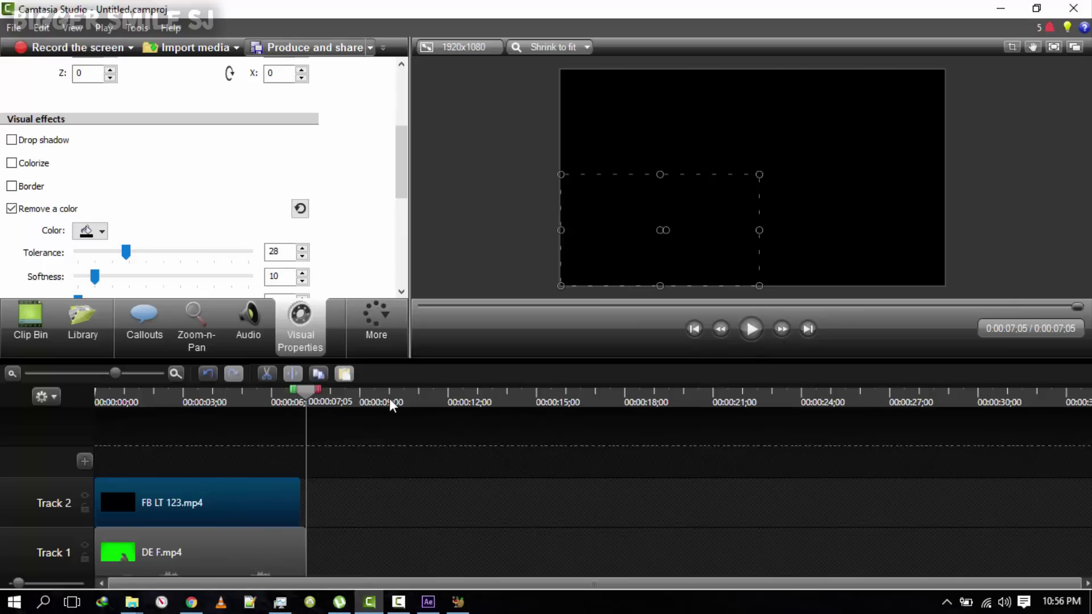
pyautogui.hotkey('alt', 'Down')
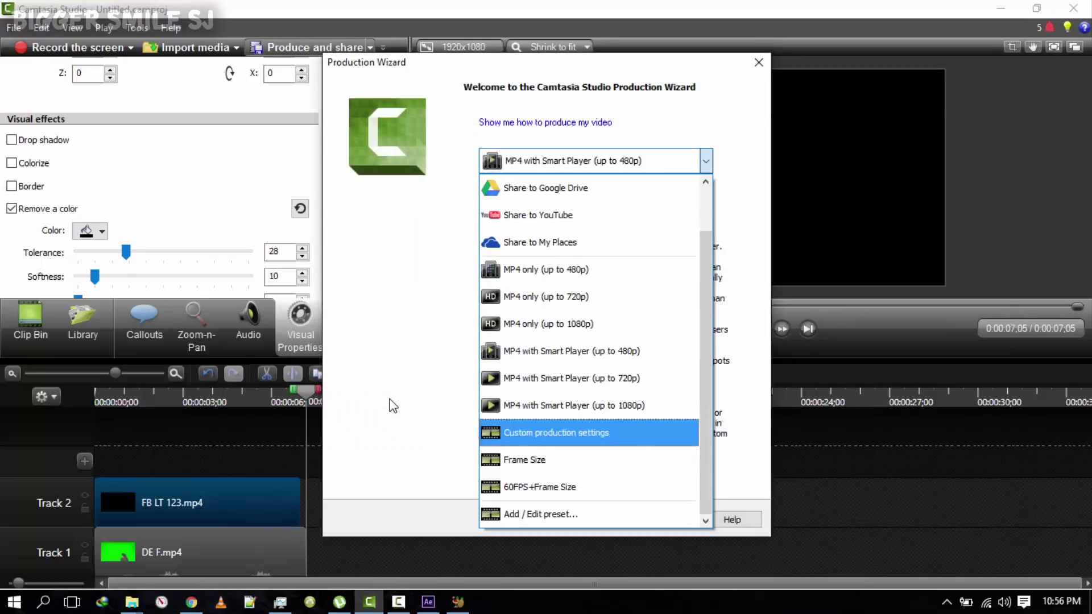
pyautogui.press('Down')
pyautogui.press('Return')
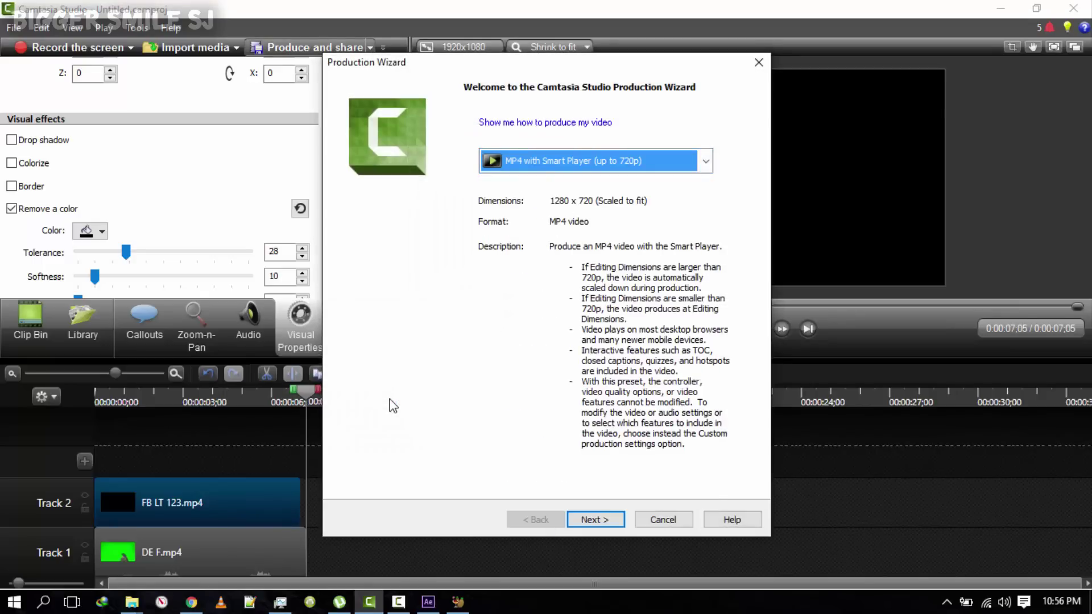
# Name the production fb lt, render it, and return from the browser playback to the production results in Camtasia Studio.
pyautogui.press('Return')
pyautogui.write('fb lt4')
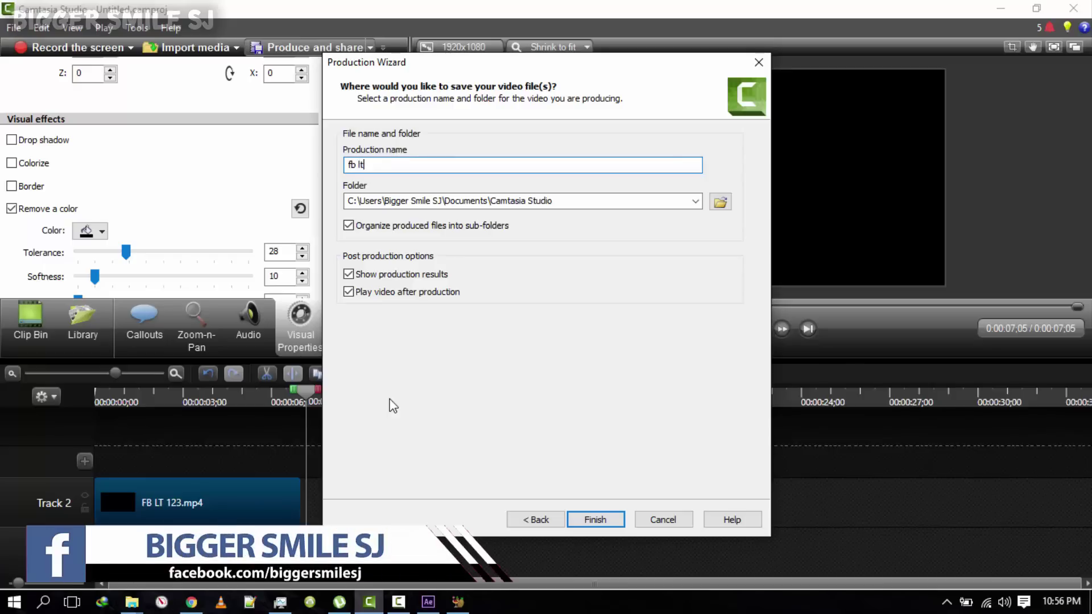
pyautogui.press('Return')
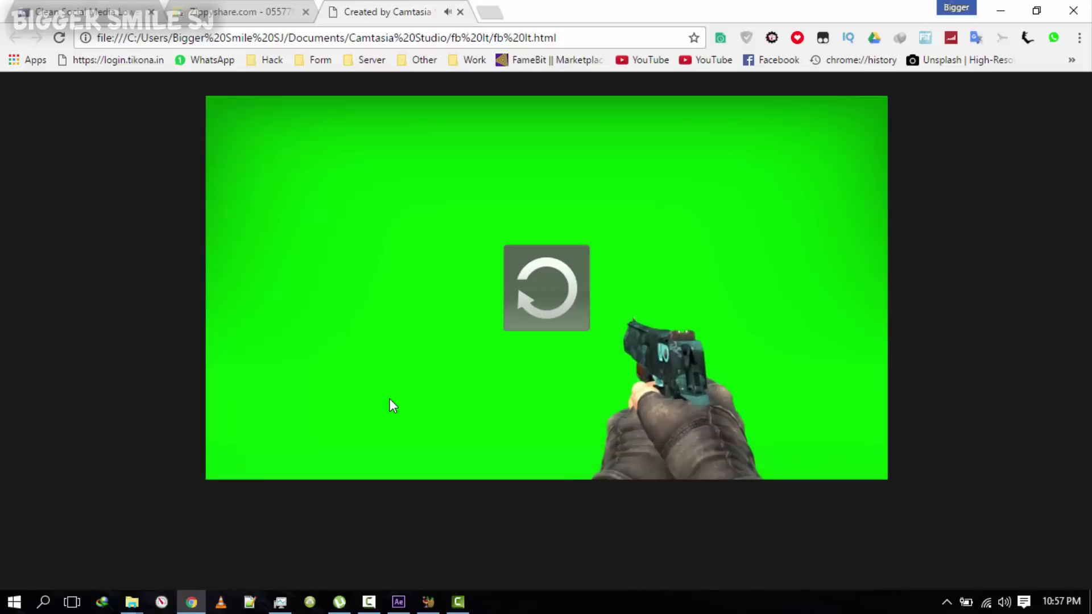
pyautogui.hotkey('alt', 'Tab')
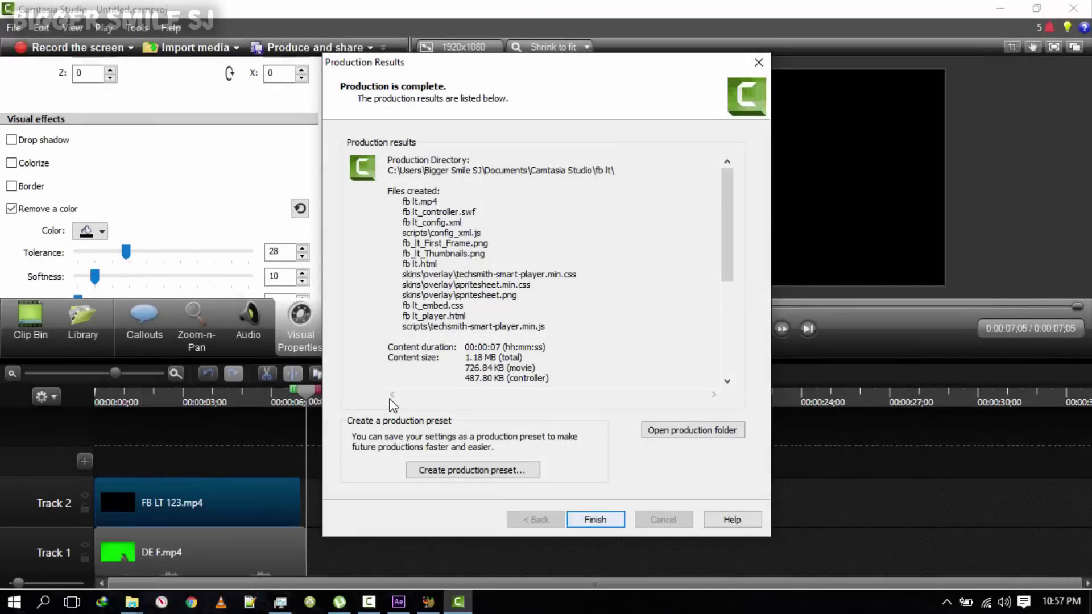